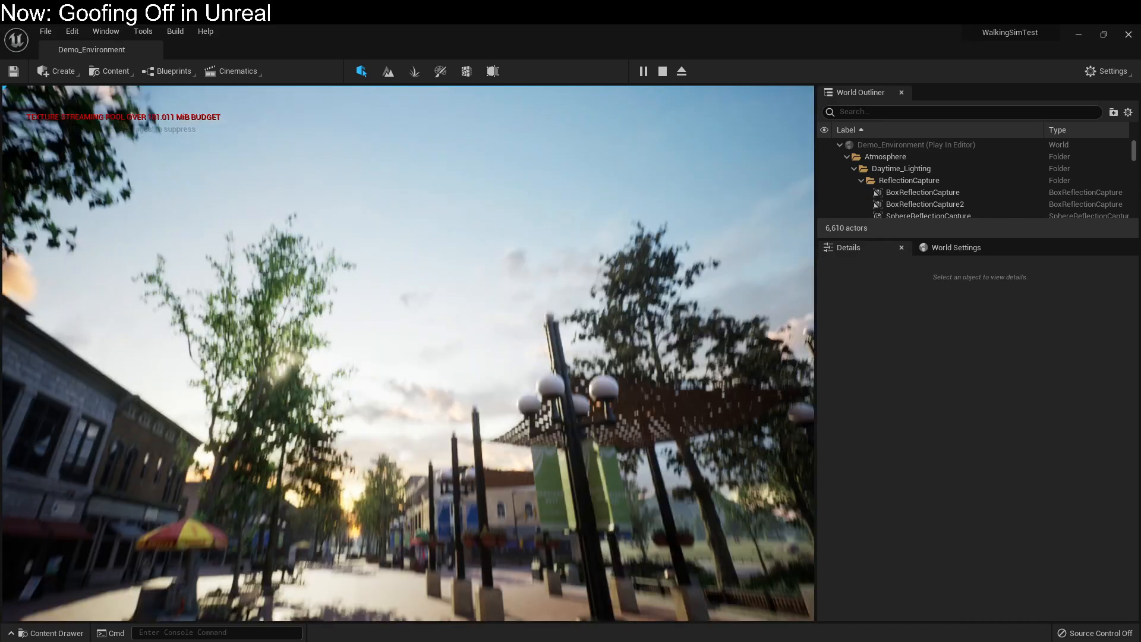
# Step: Walk through the brick shopping street in play mode to examine its buildings, trees and lighting, and end the play session
pyautogui.press('w')
pyautogui.press('w')
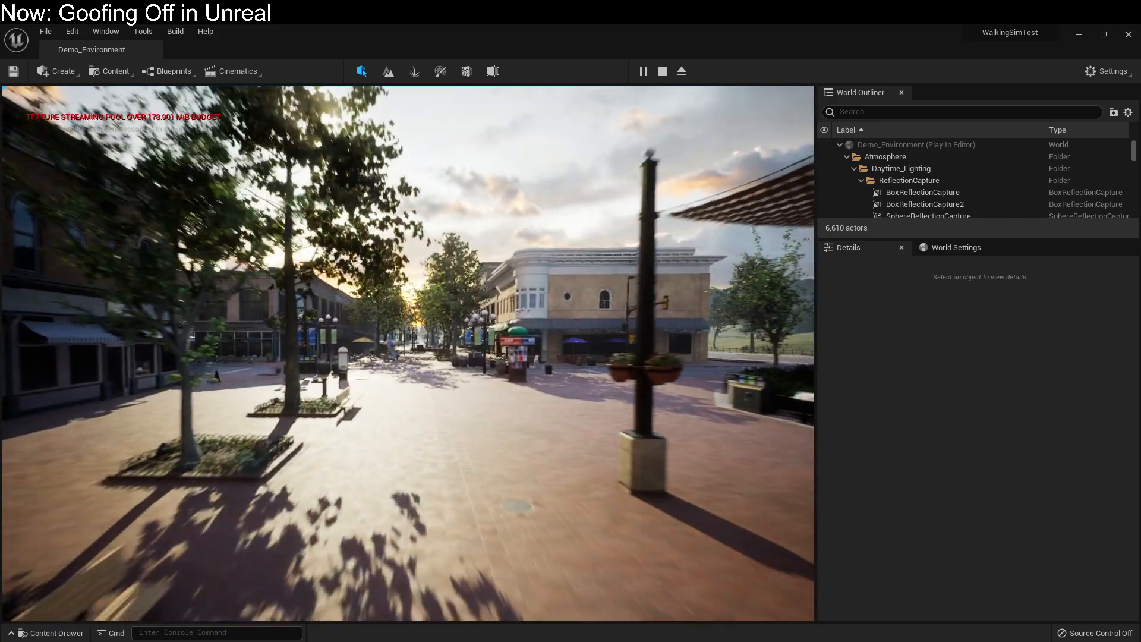
pyautogui.press('w')
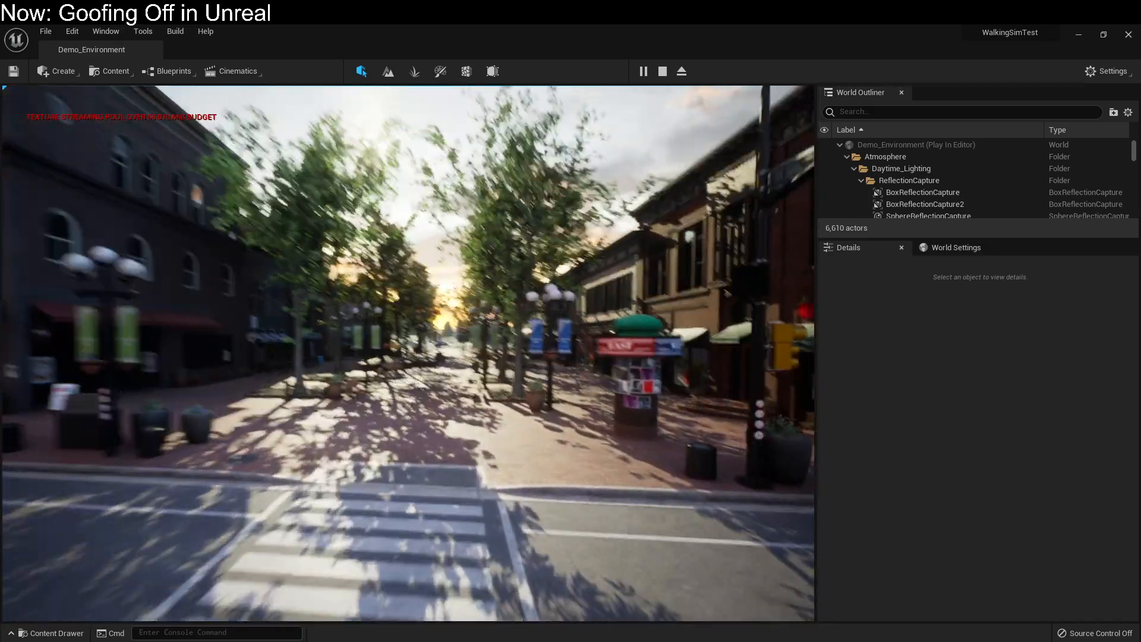
pyautogui.press('w')
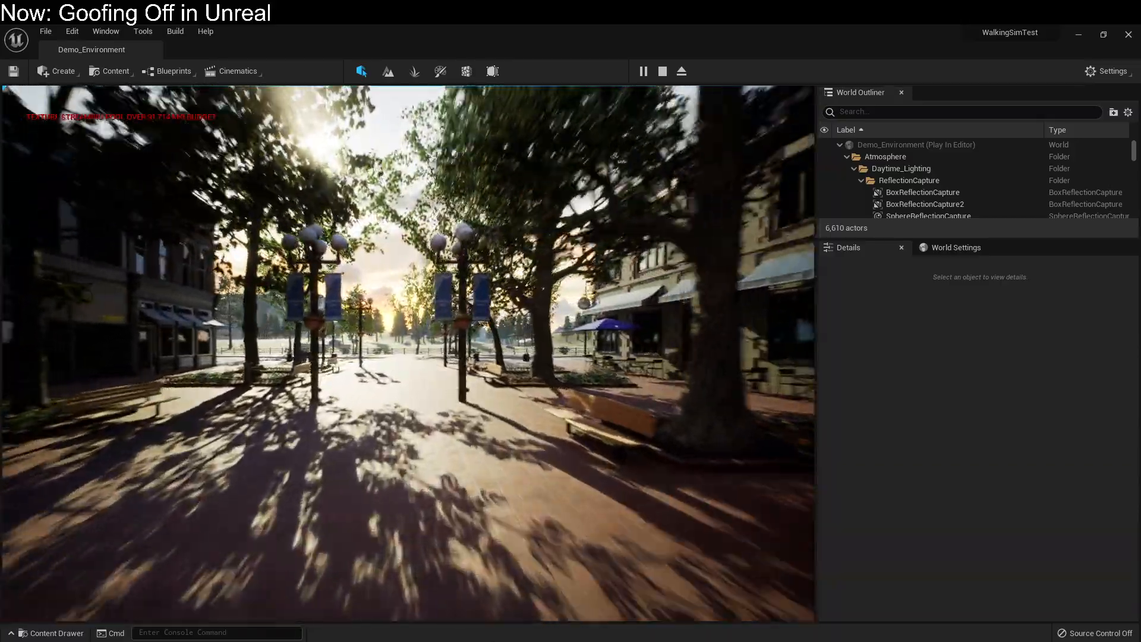
pyautogui.press('w')
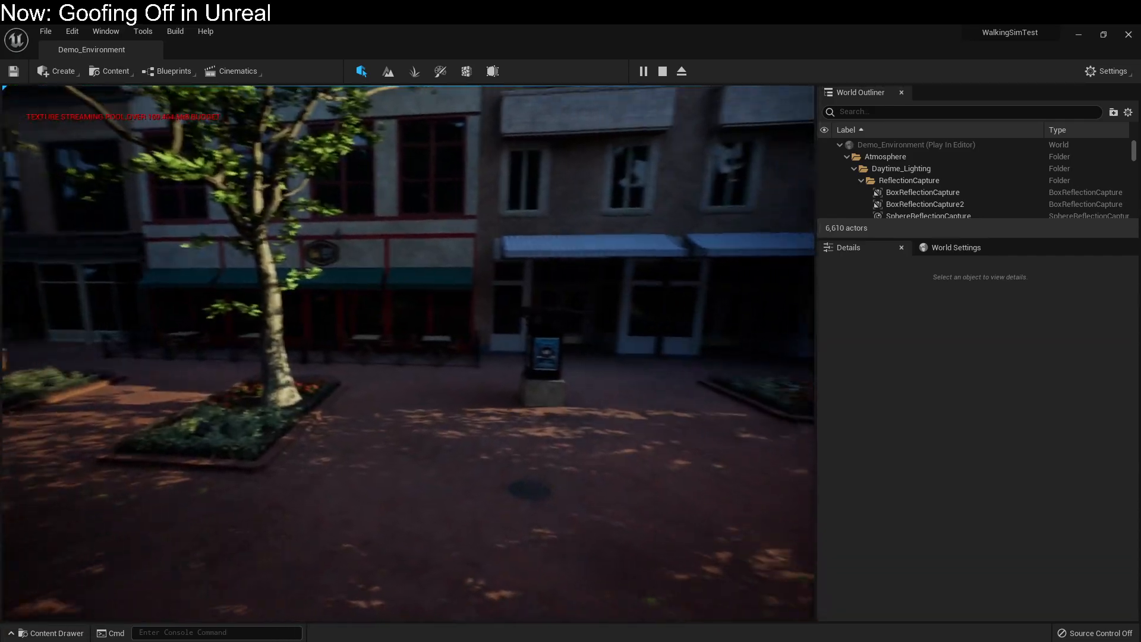
pyautogui.press('w')
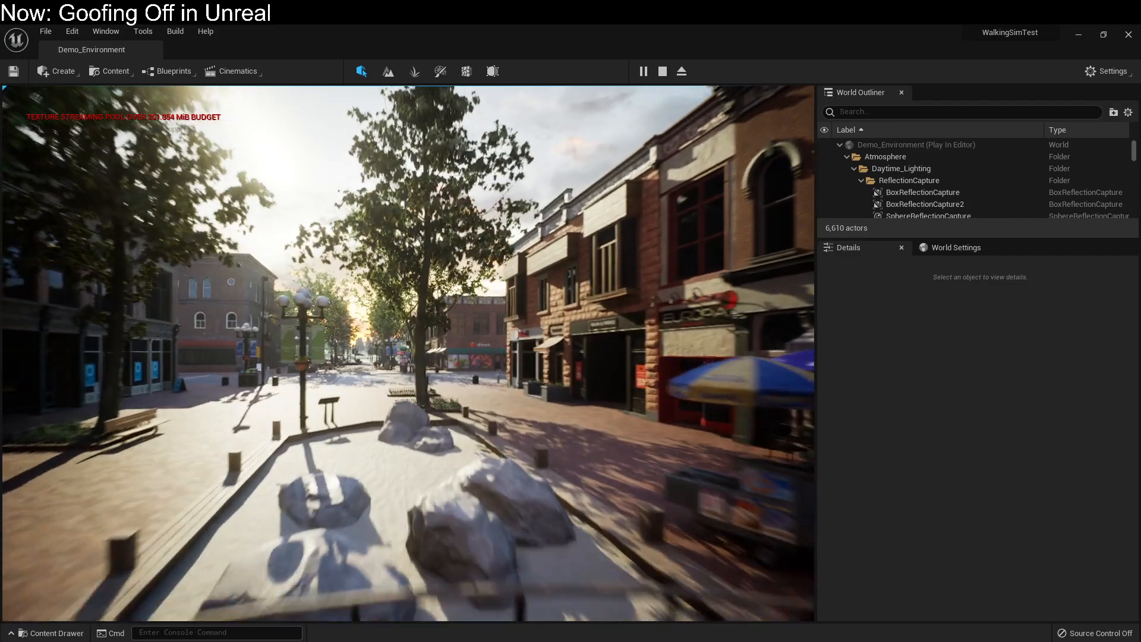
pyautogui.press('w')
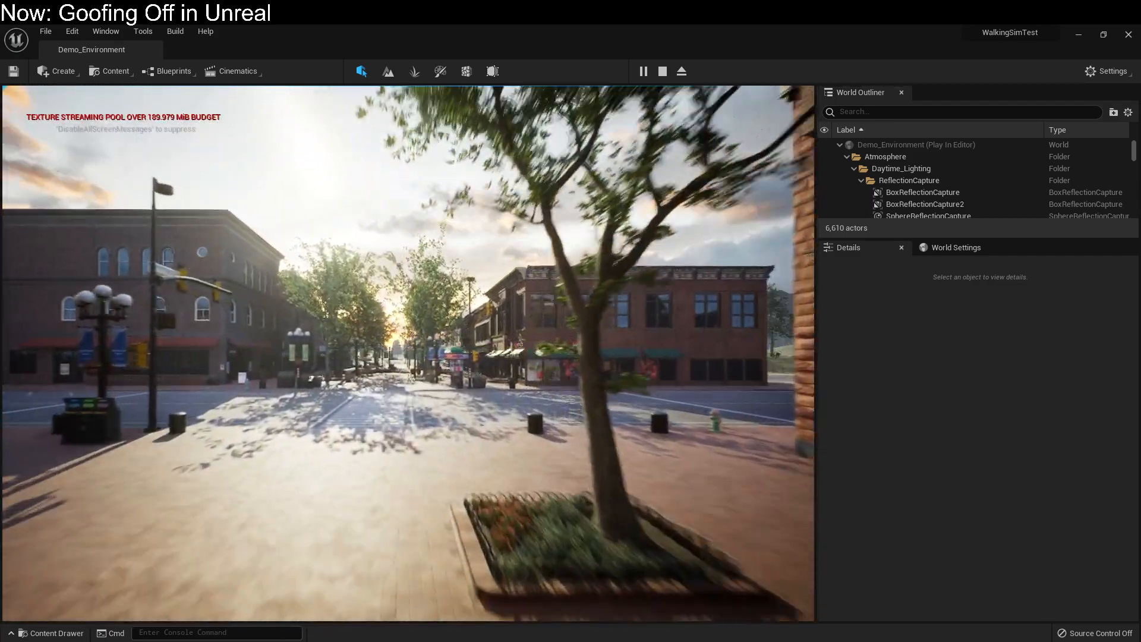
pyautogui.press('w')
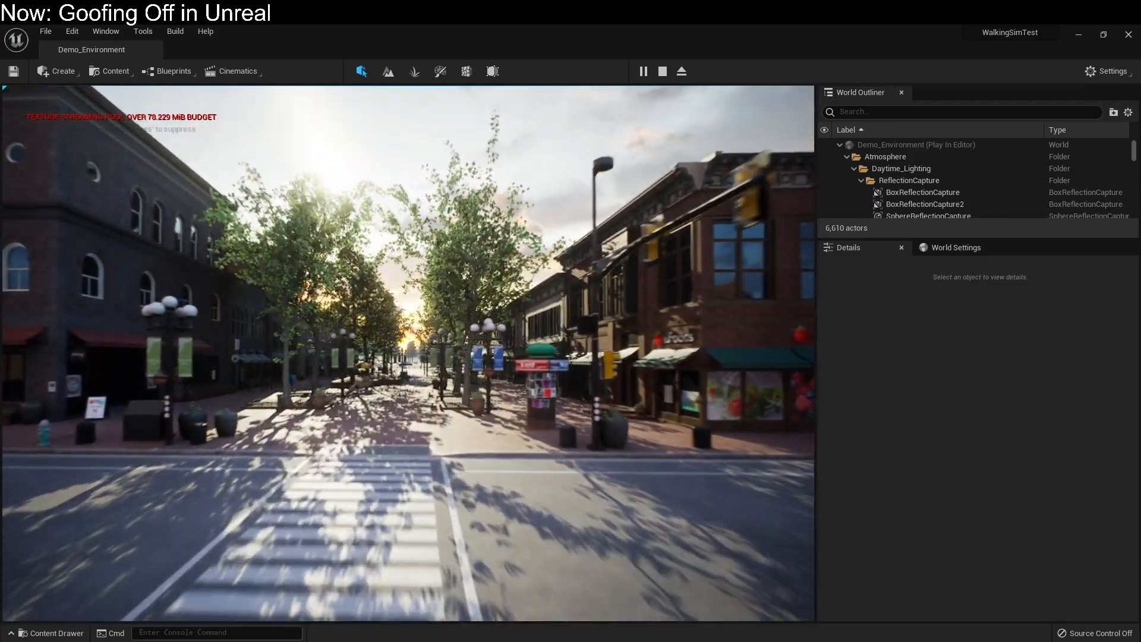
pyautogui.press('w')
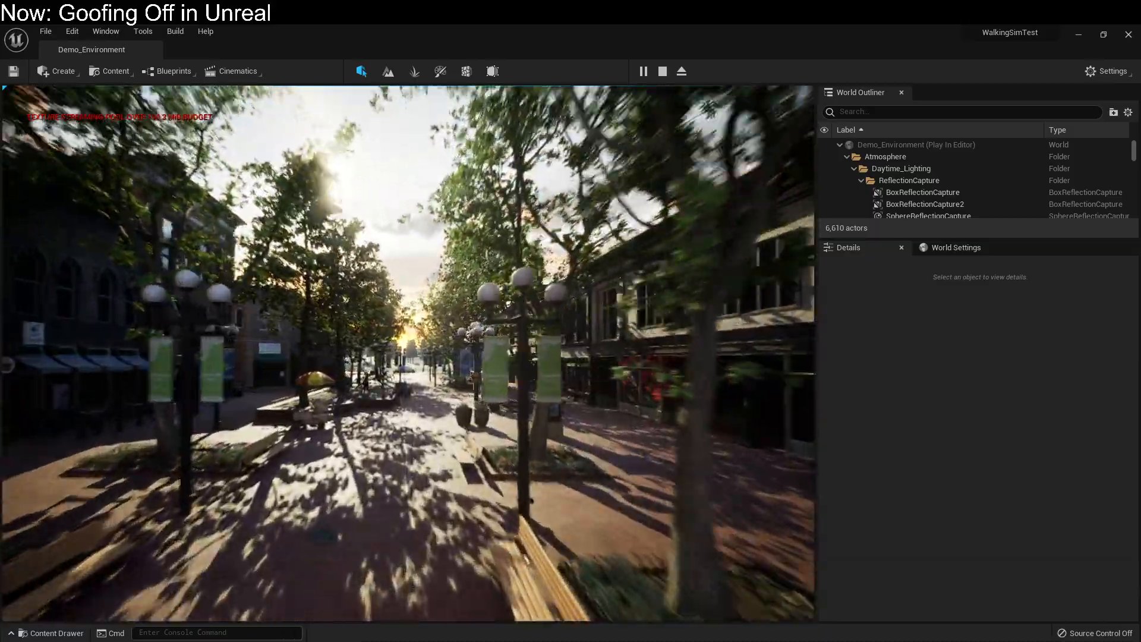
pyautogui.press('w')
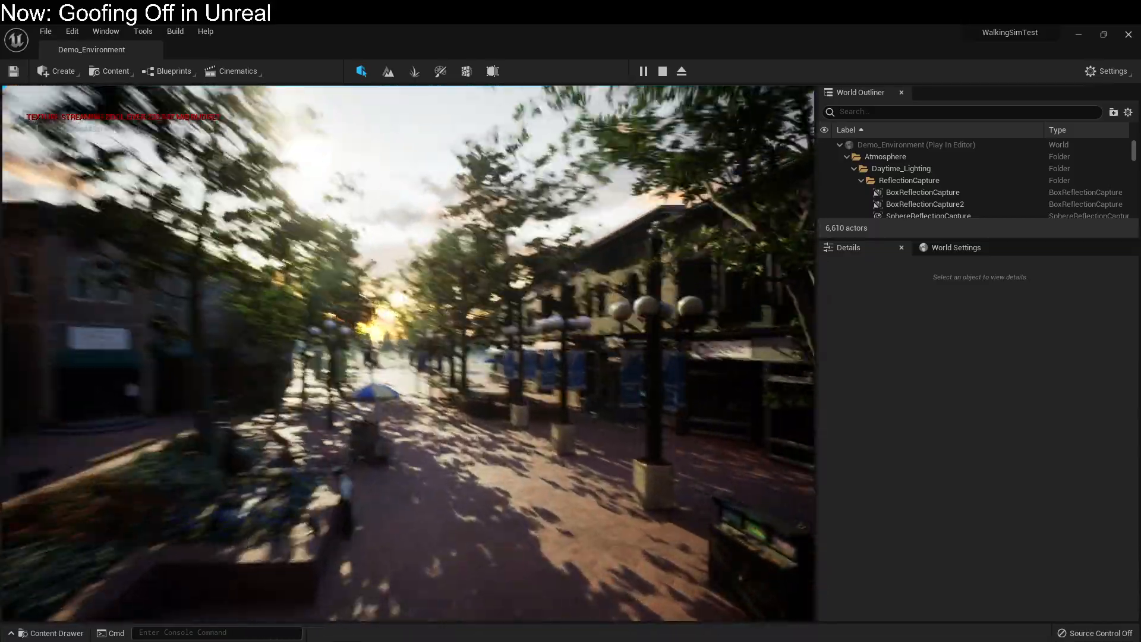
pyautogui.press('w')
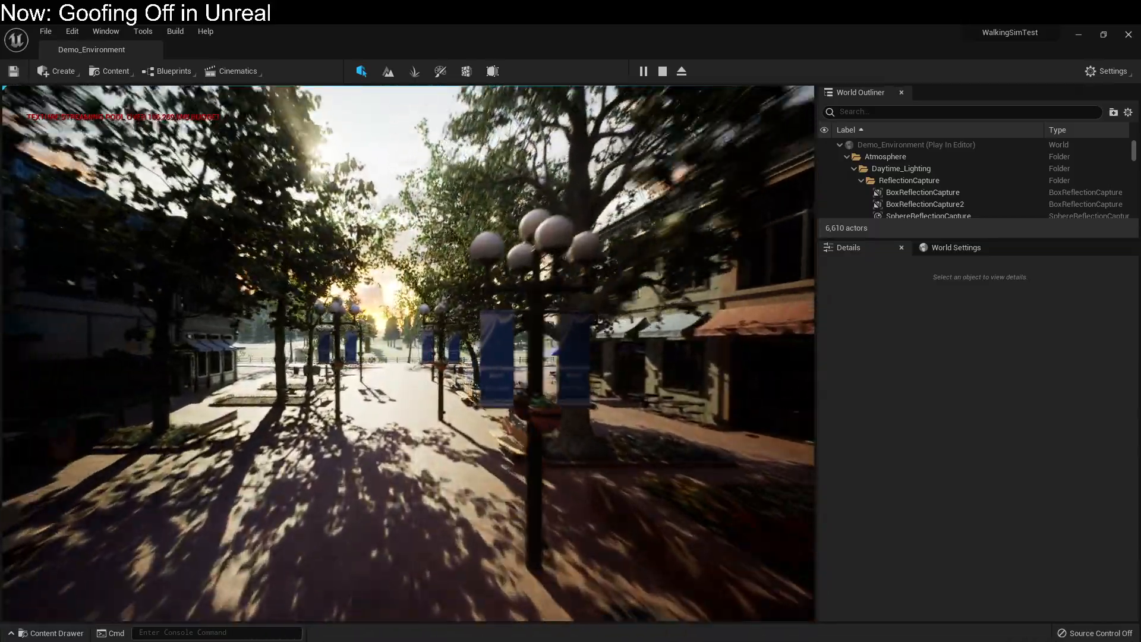
pyautogui.press('w')
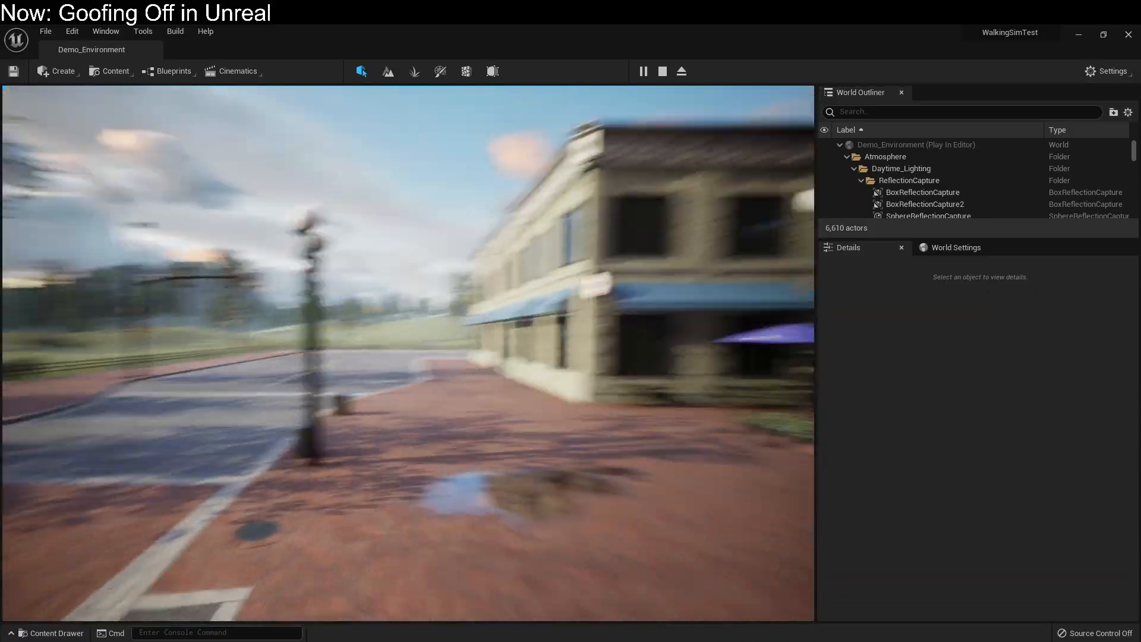
pyautogui.press('Escape')
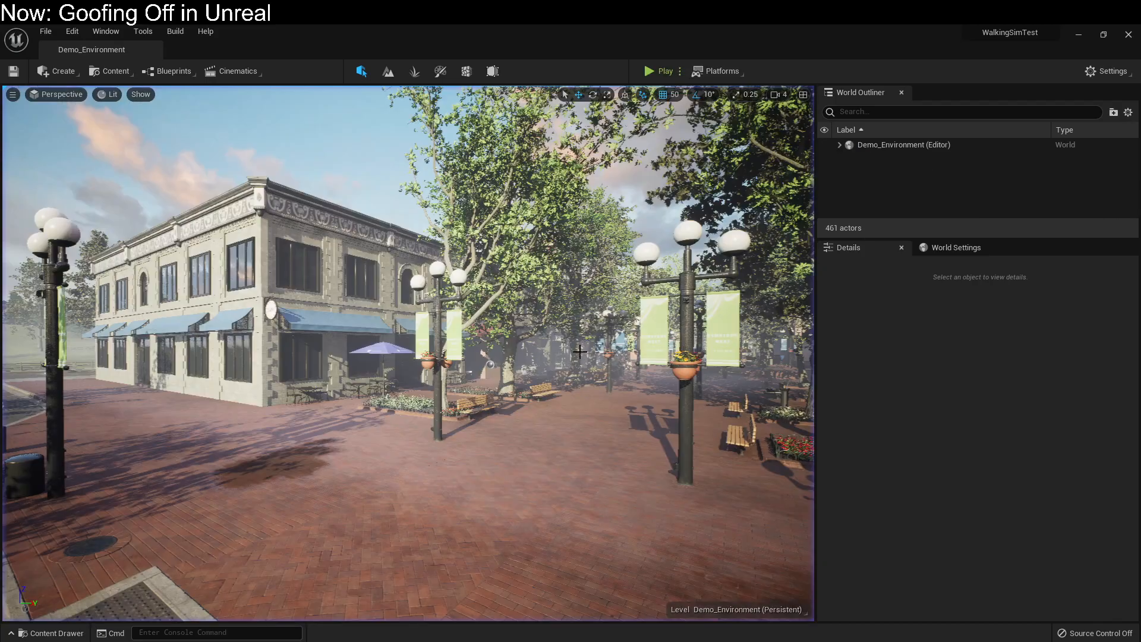
# Step: Pull the two upper-floor window panels at the café building's corner outward, one by 200 units and the other by 300 units
pyautogui.moveTo(579, 352); pyautogui.dragTo(540, 378, button='right')
pyautogui.press('s')
pyautogui.press('w')
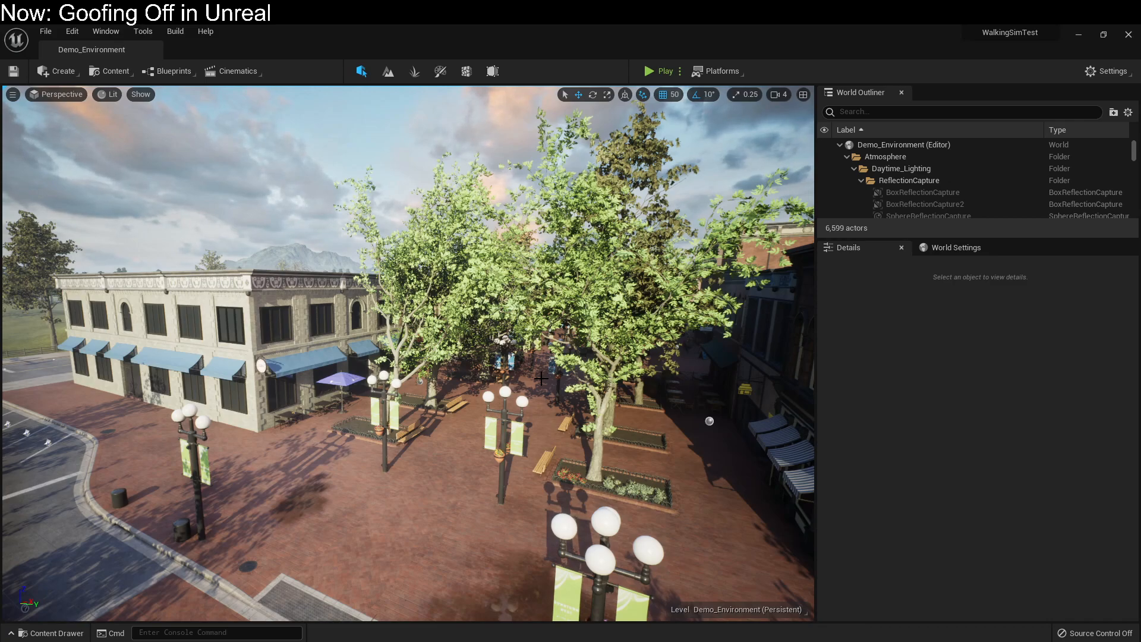
pyautogui.click(284, 336)
pyautogui.moveTo(316, 355); pyautogui.dragTo(336, 359)
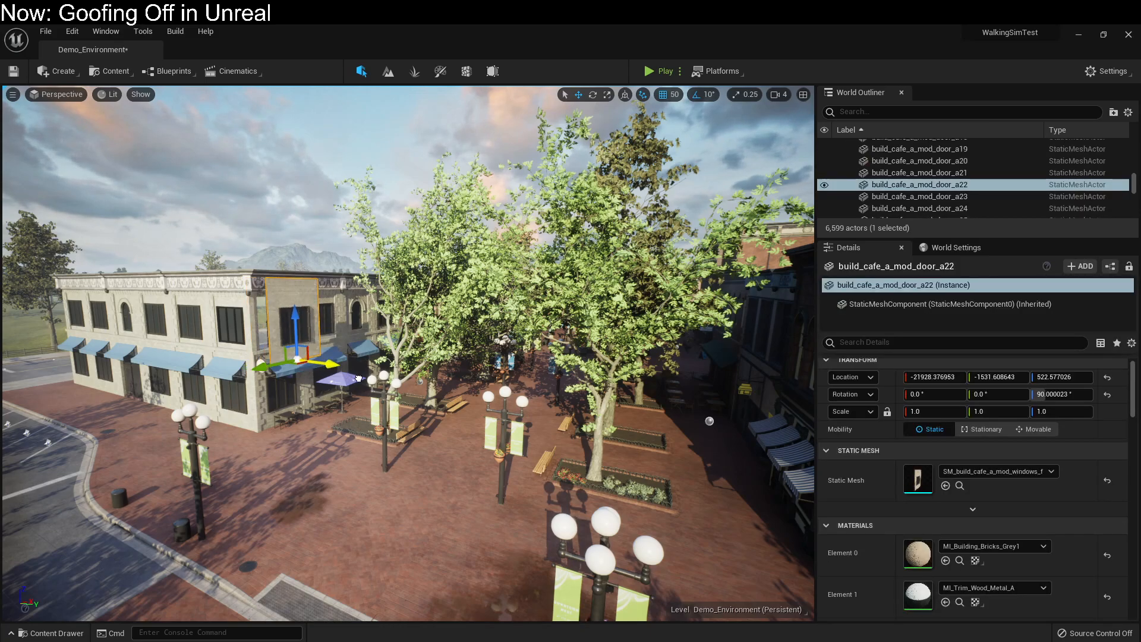
pyautogui.click(231, 329)
pyautogui.moveTo(194, 365); pyautogui.dragTo(149, 376)
# Step: Duplicate the pulled-out window panel three times in a row past the café's corner, spacing the copies 500 units apart
pyautogui.moveTo(150, 377); pyautogui.dragTo(119, 364, button='right')
pyautogui.press('a')
pyautogui.press('w')
pyautogui.press('s')
pyautogui.moveTo(252, 410); pyautogui.dragTo(252, 420, button='right')
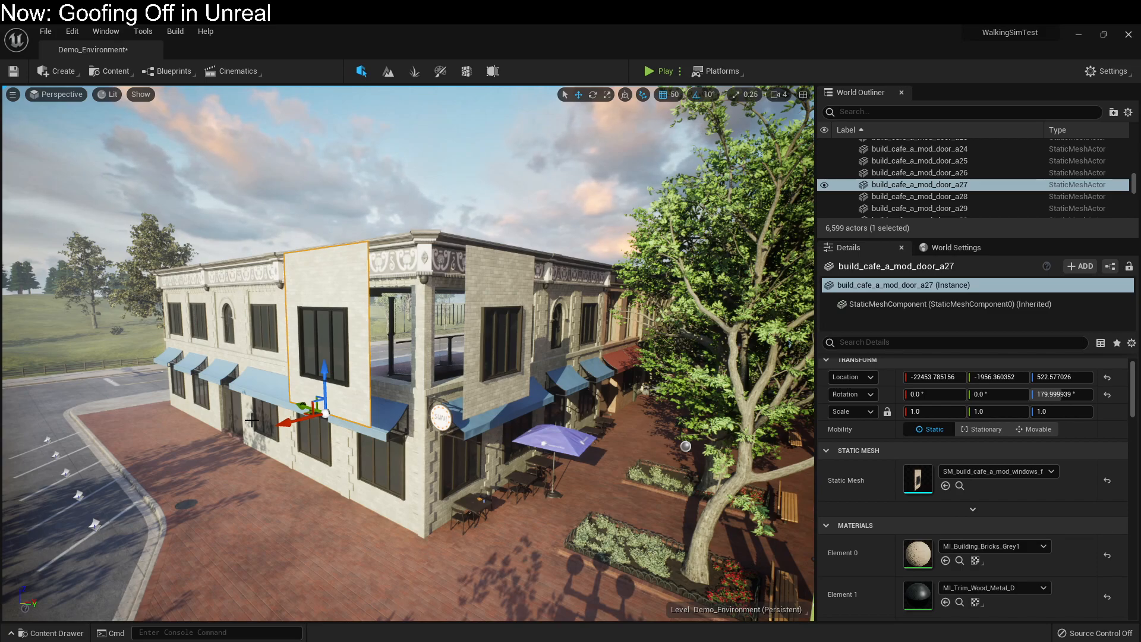
pyautogui.keyDown('alt'); pyautogui.moveTo(317, 429); pyautogui.dragTo(369, 436); pyautogui.keyUp('alt')
pyautogui.moveTo(398, 450); pyautogui.dragTo(575, 466)
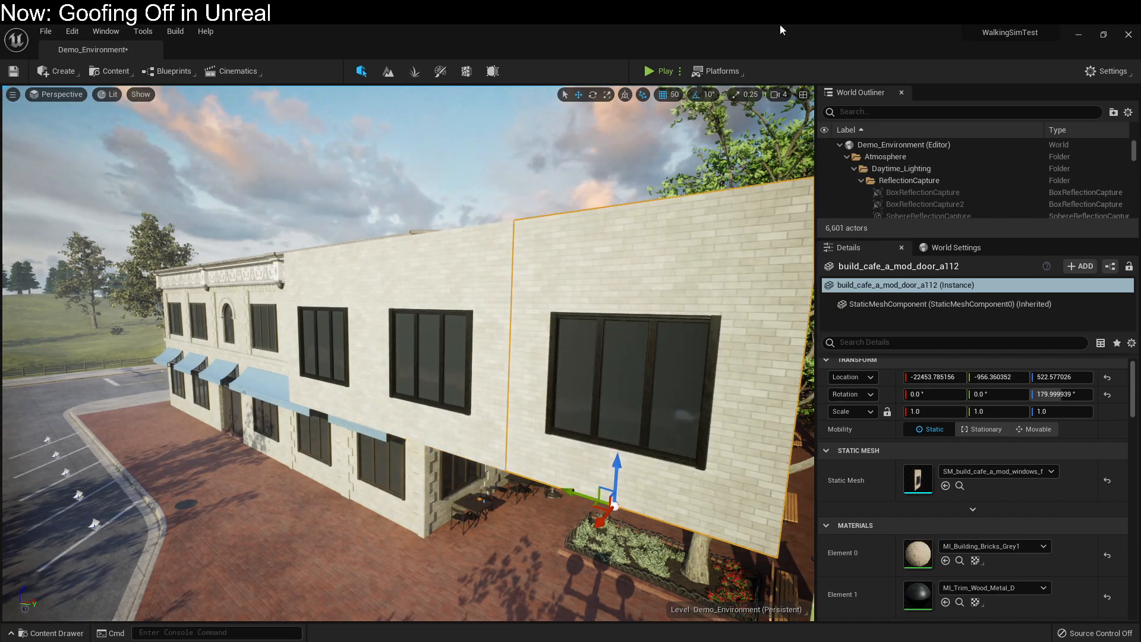
pyautogui.press('a')
pyautogui.press('s')
pyautogui.moveTo(413, 282); pyautogui.dragTo(512, 292, button='right')
pyautogui.keyDown('alt'); pyautogui.moveTo(416, 418); pyautogui.dragTo(533, 422); pyautogui.keyUp('alt')
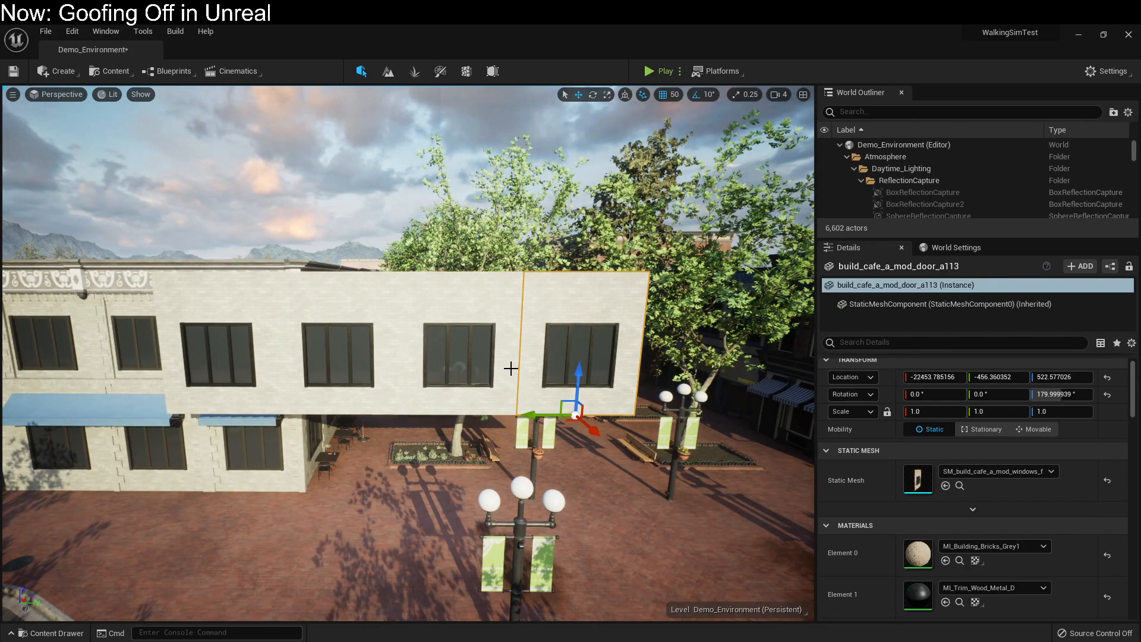
# Step: Delete the three duplicated window panels extending past the café's corner
pyautogui.press('Delete')
pyautogui.click(416, 316)
pyautogui.press('Delete')
pyautogui.click(357, 313)
pyautogui.press('Delete')
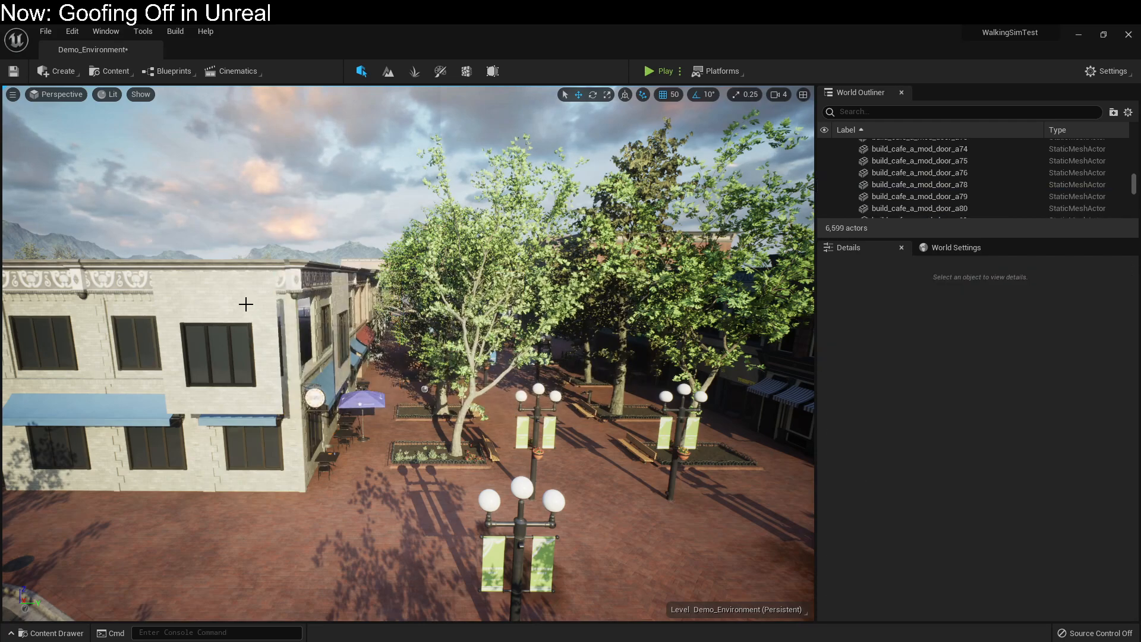
# Step: Move the two pulled-out window panels back into their wall openings, one by 300 units and the other by 200 units
pyautogui.click(245, 309)
pyautogui.press('d')
pyautogui.moveTo(245, 309); pyautogui.dragTo(220, 317, button='right')
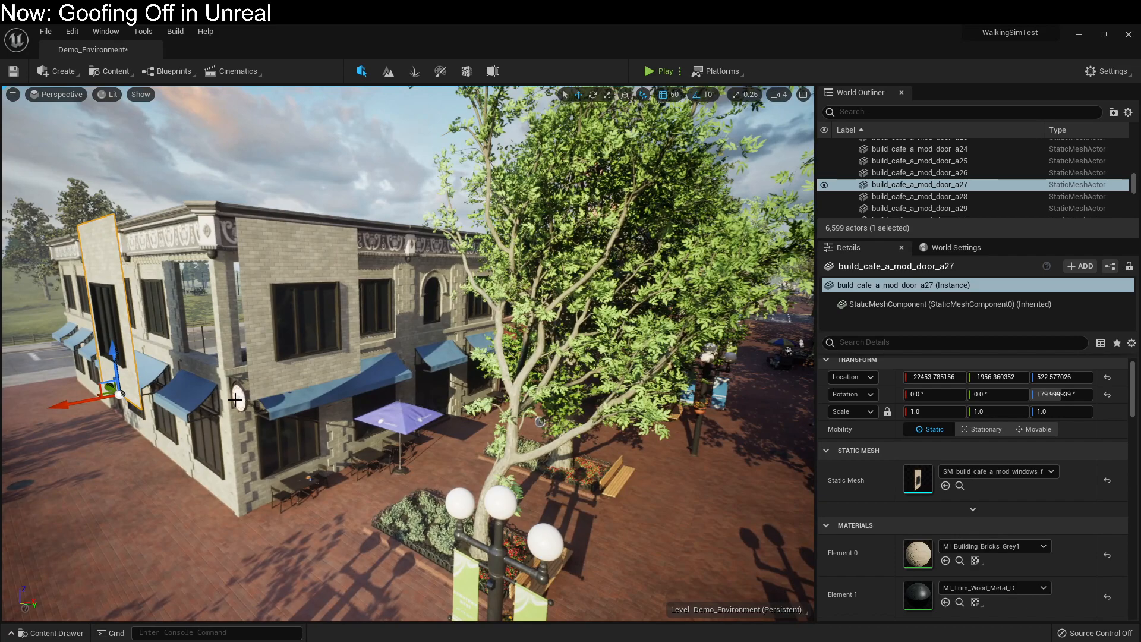
pyautogui.moveTo(62, 404); pyautogui.dragTo(170, 386)
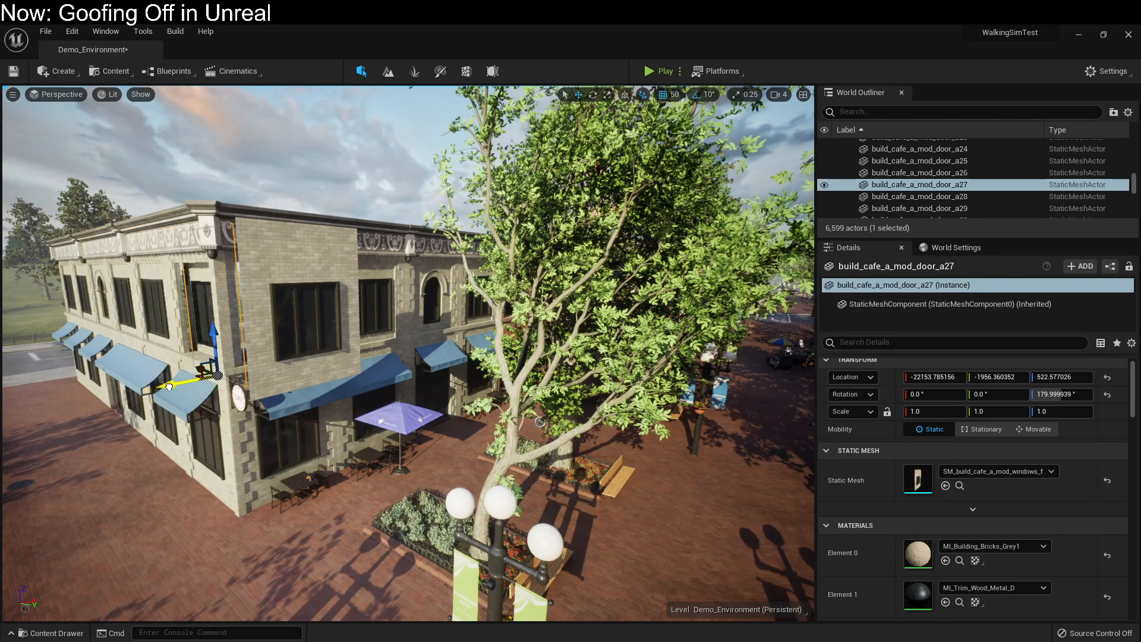
pyautogui.click(285, 392)
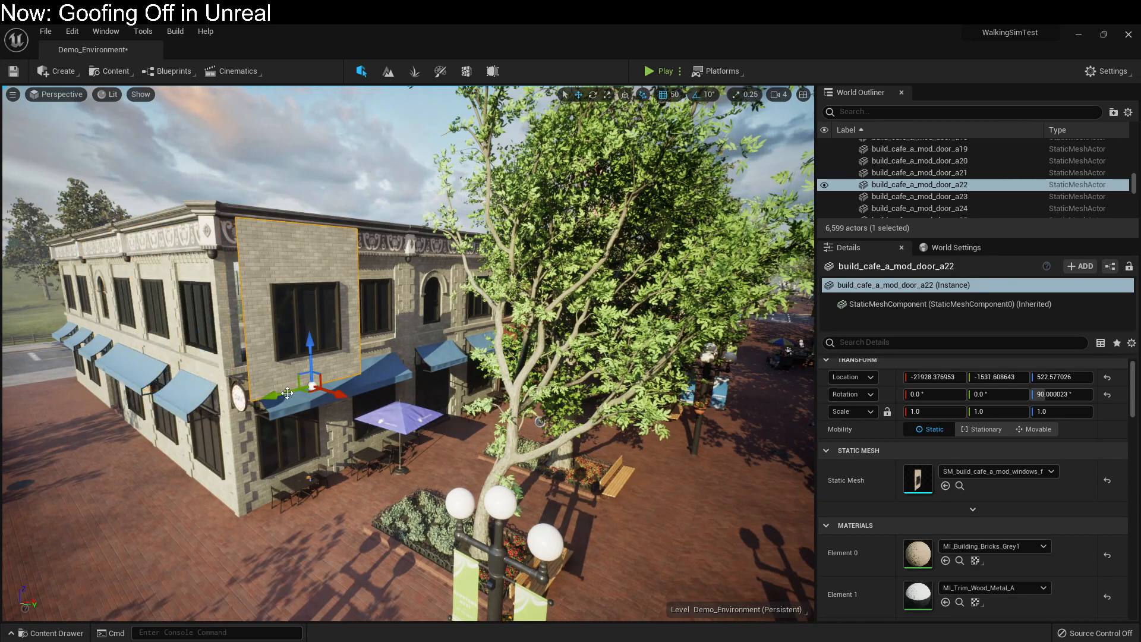
pyautogui.moveTo(285, 392)
pyautogui.mouseDown()
pyautogui.moveTo(262, 385)
pyautogui.moveTo(305, 383)
pyautogui.mouseUp()
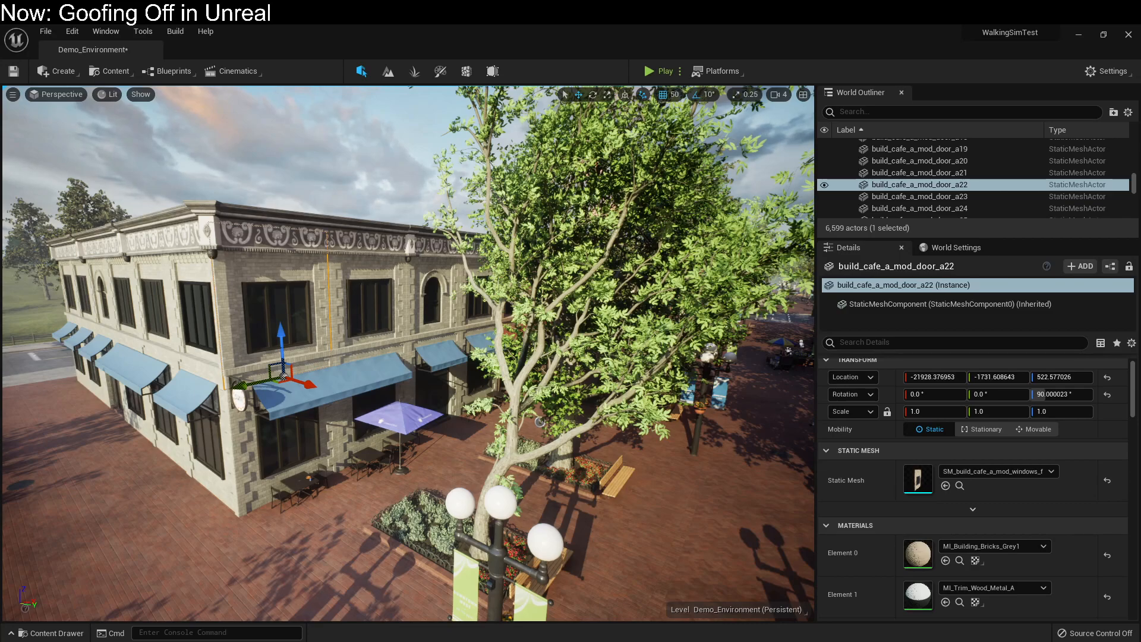
# Step: Box-select the café building with its surrounding objects and lower the selection by 250 units
pyautogui.rightClick(271, 414)
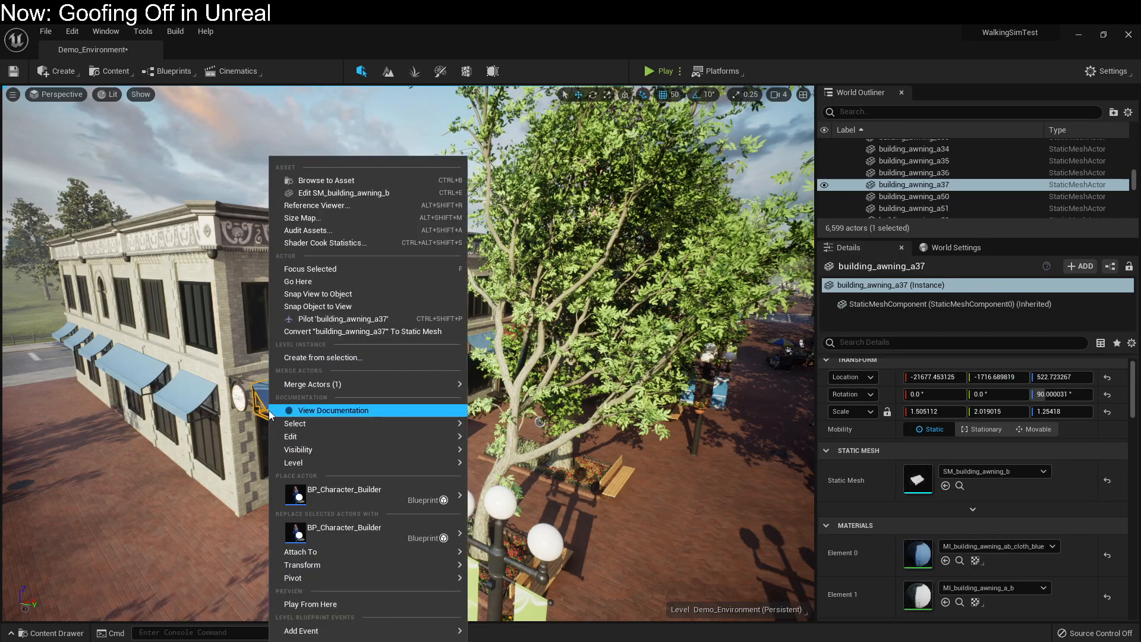
pyautogui.click(215, 226)
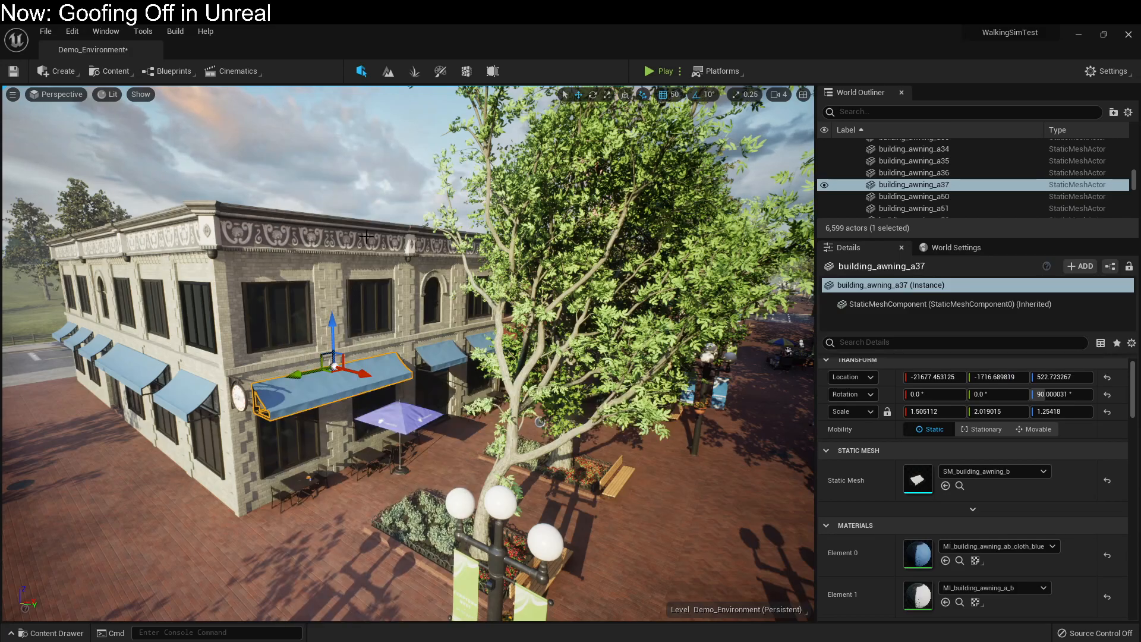
pyautogui.press('s')
pyautogui.moveTo(408, 353); pyautogui.dragTo(403, 324, button='right')
pyautogui.press('w')
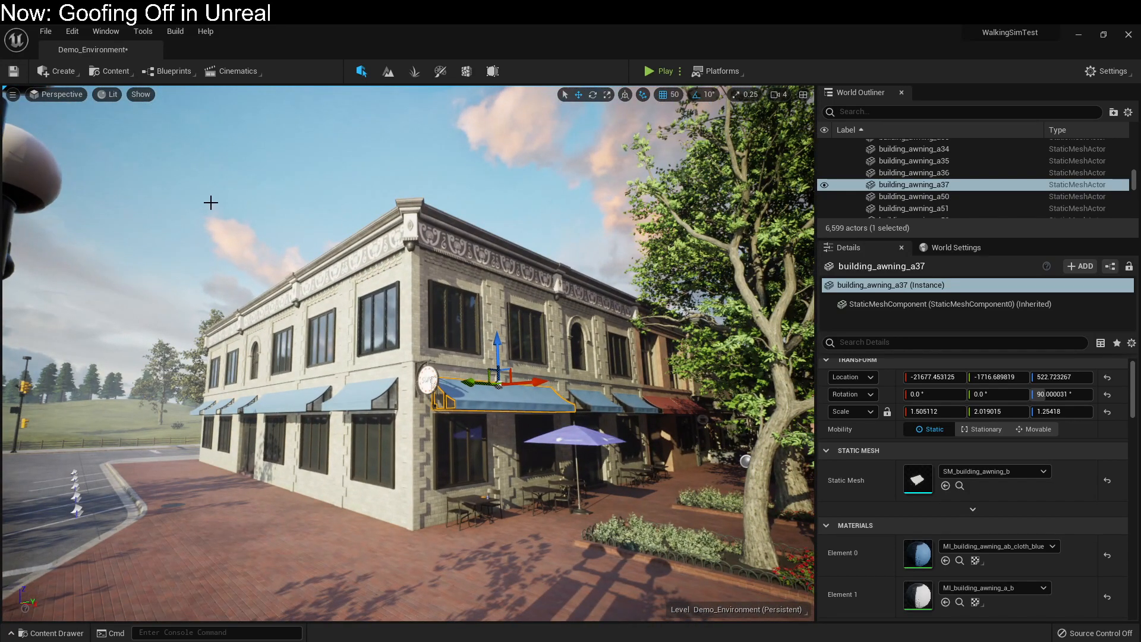
pyautogui.keyDown('ctrl'); pyautogui.keyDown('alt'); pyautogui.moveTo(176, 181); pyautogui.dragTo(684, 535); pyautogui.keyUp('alt'); pyautogui.keyUp('ctrl')
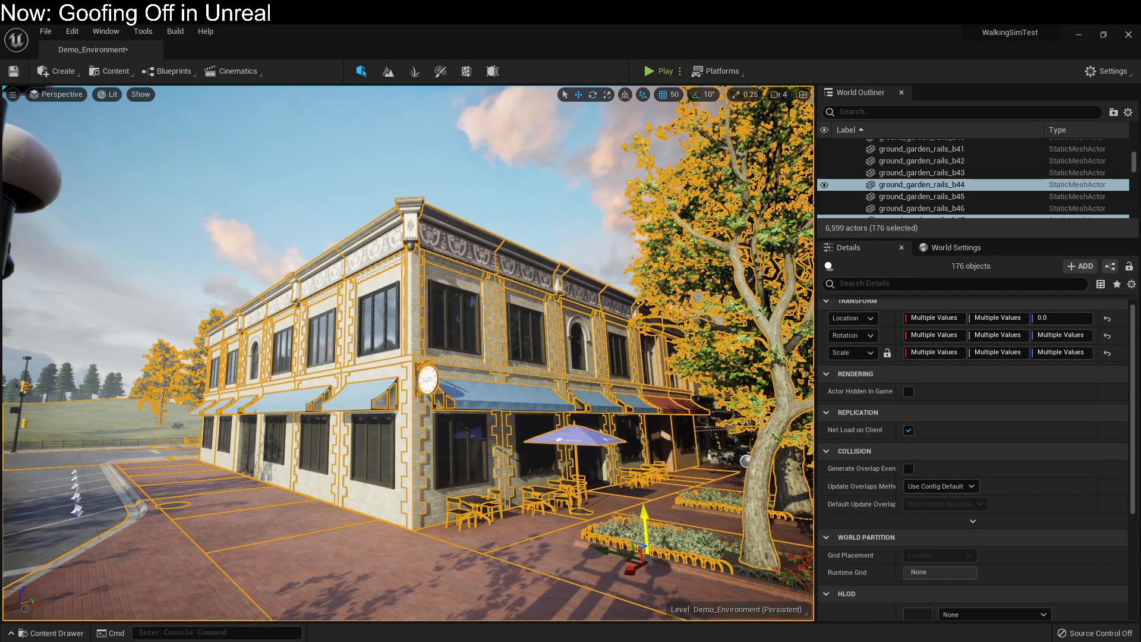
pyautogui.moveTo(644, 517); pyautogui.dragTo(652, 612)
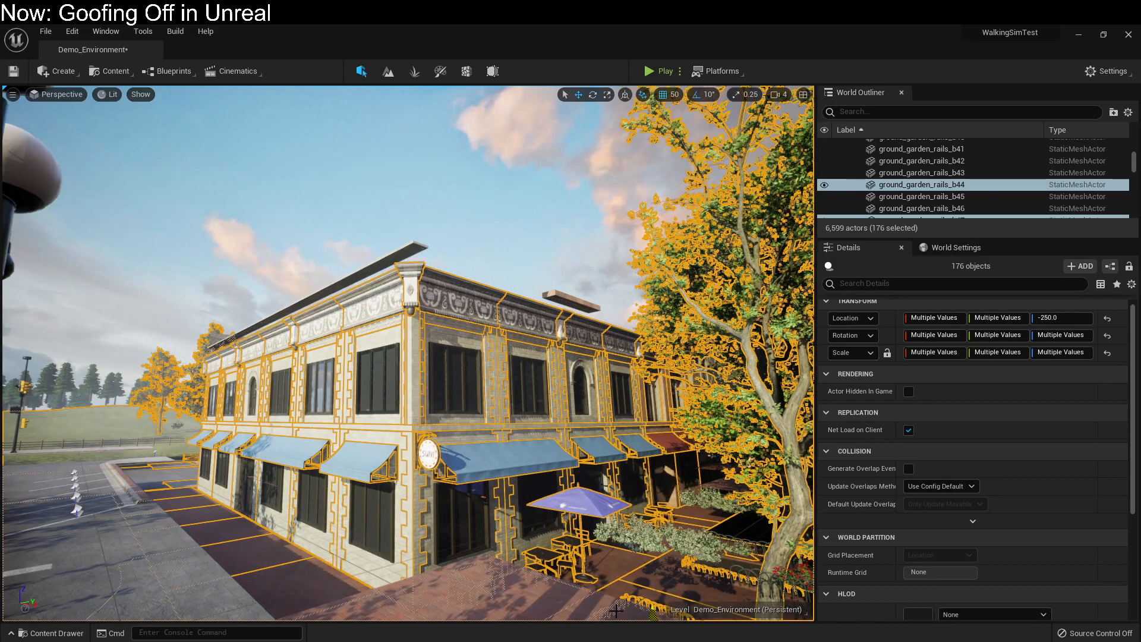
# Step: Lower the selected café section further to a Z location of -1000 and examine the sunken walls from several sides
pyautogui.press('s')
pyautogui.moveTo(533, 534); pyautogui.dragTo(523, 408, button='right')
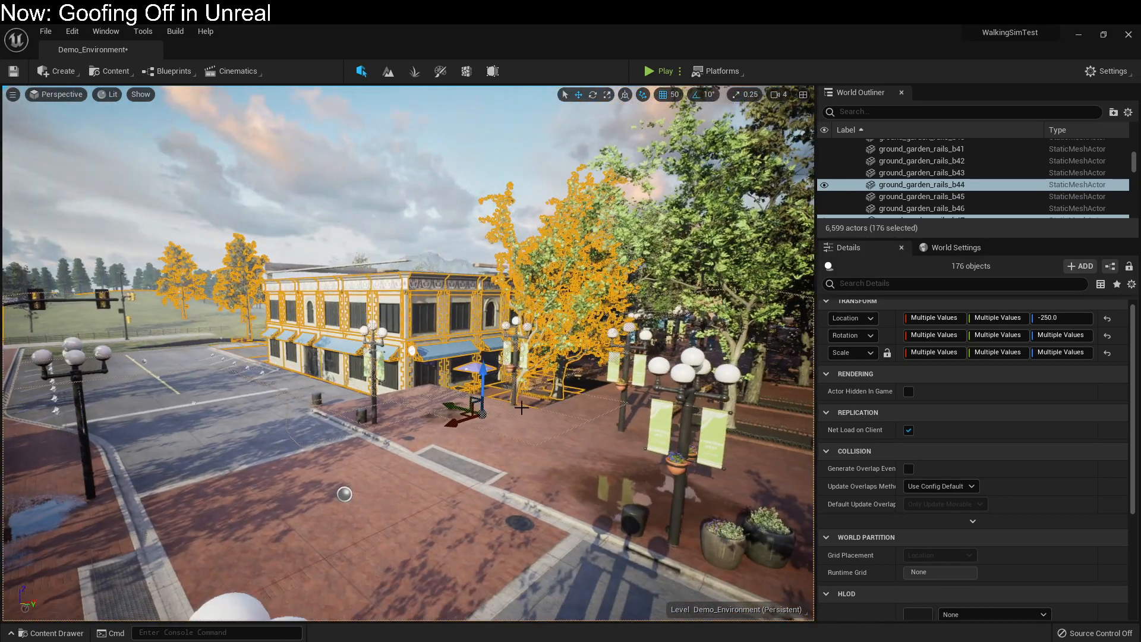
pyautogui.moveTo(483, 365); pyautogui.dragTo(476, 456)
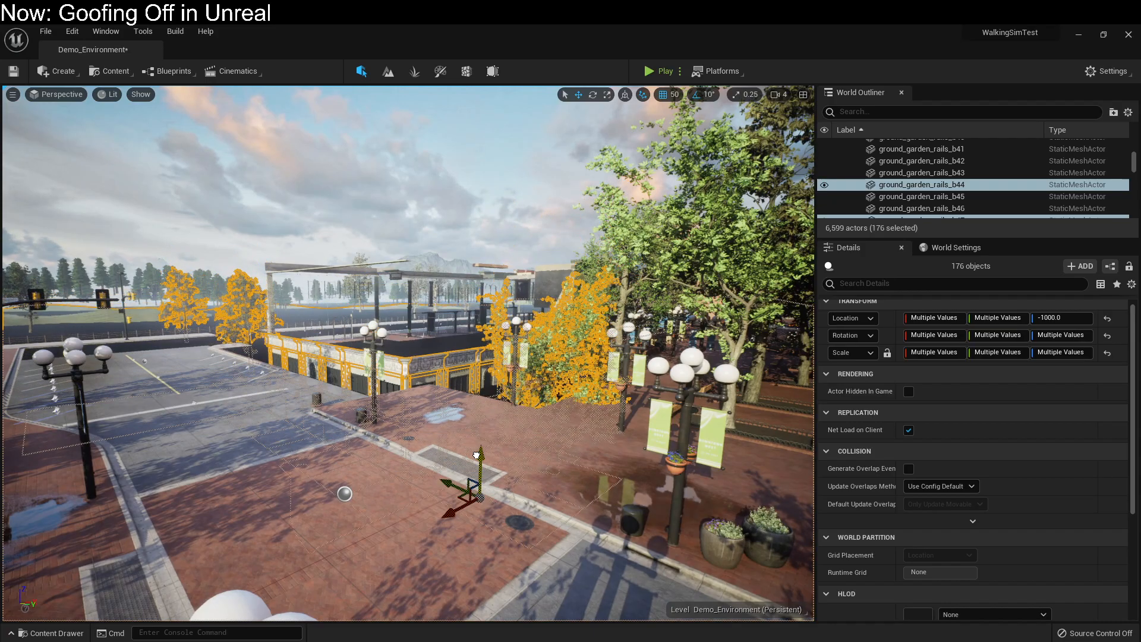
pyautogui.press('w')
pyautogui.moveTo(476, 455); pyautogui.dragTo(178, 437, button='right')
pyautogui.press('w')
pyautogui.press('w')
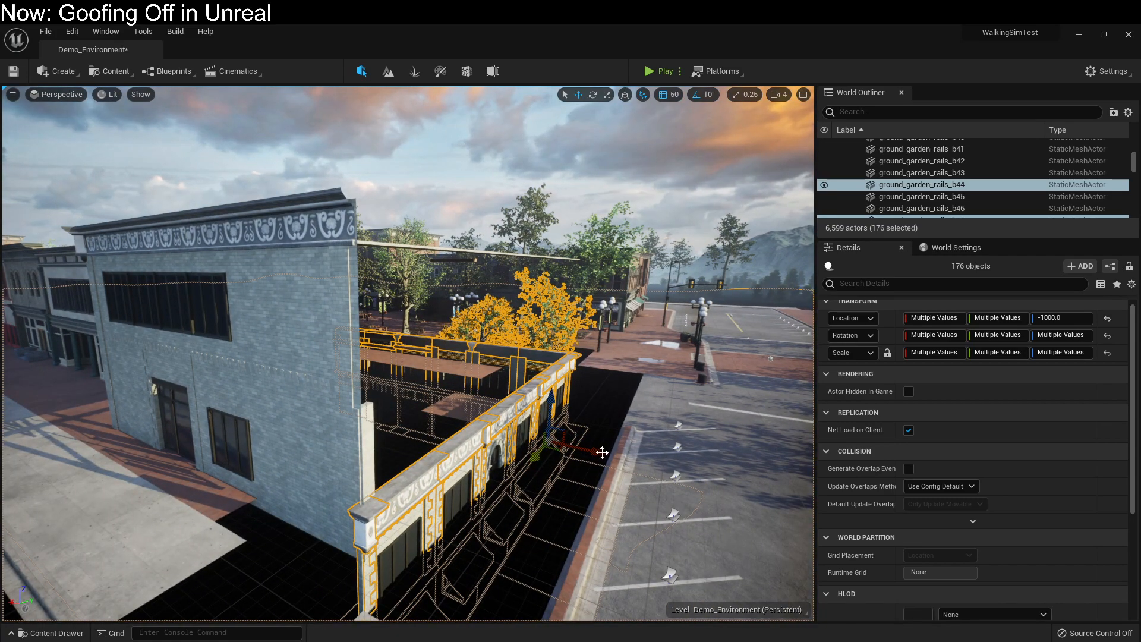
pyautogui.press('f')
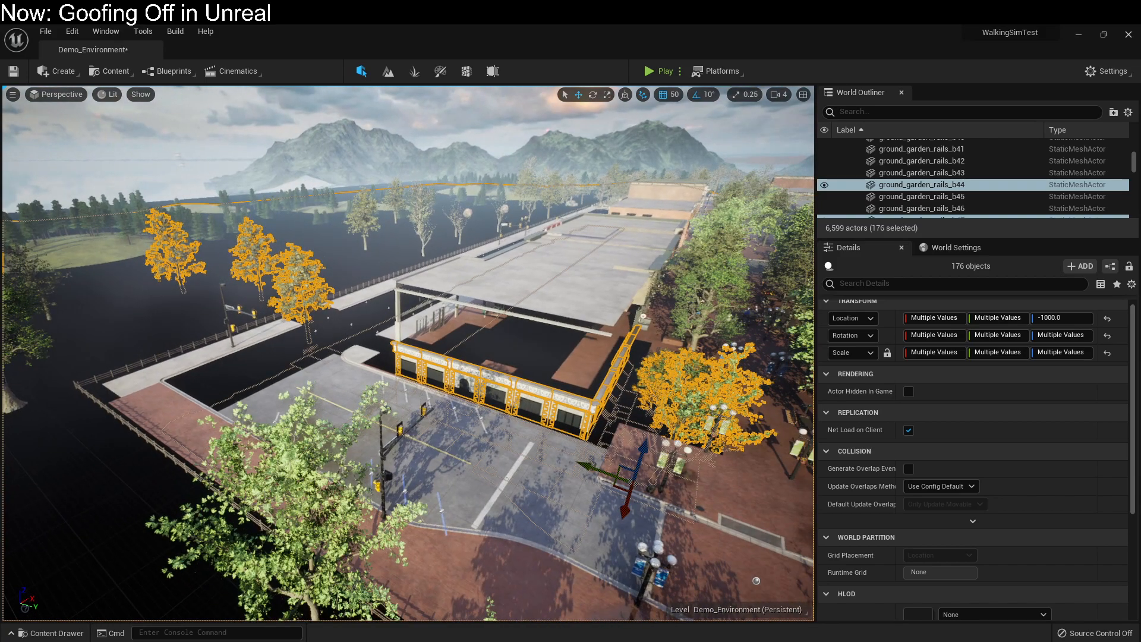
# Step: Undo the last lowering of the selected café section and inspect the gap between its walls and the roof
pyautogui.hotkey('ctrl', 'z')
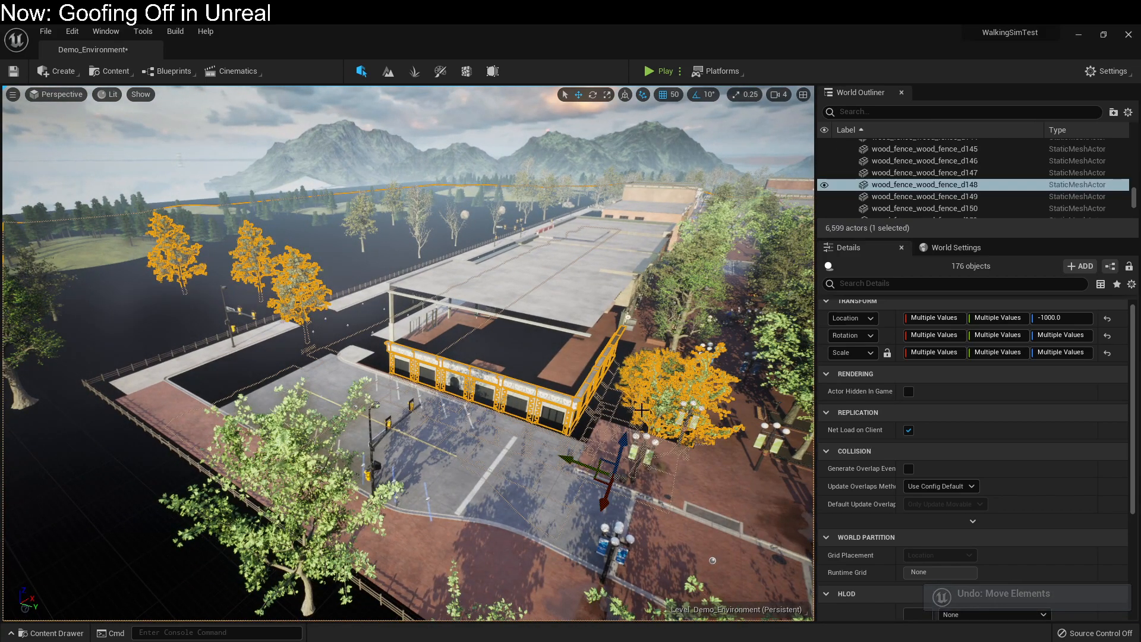
pyautogui.hotkey('ctrl', 'z')
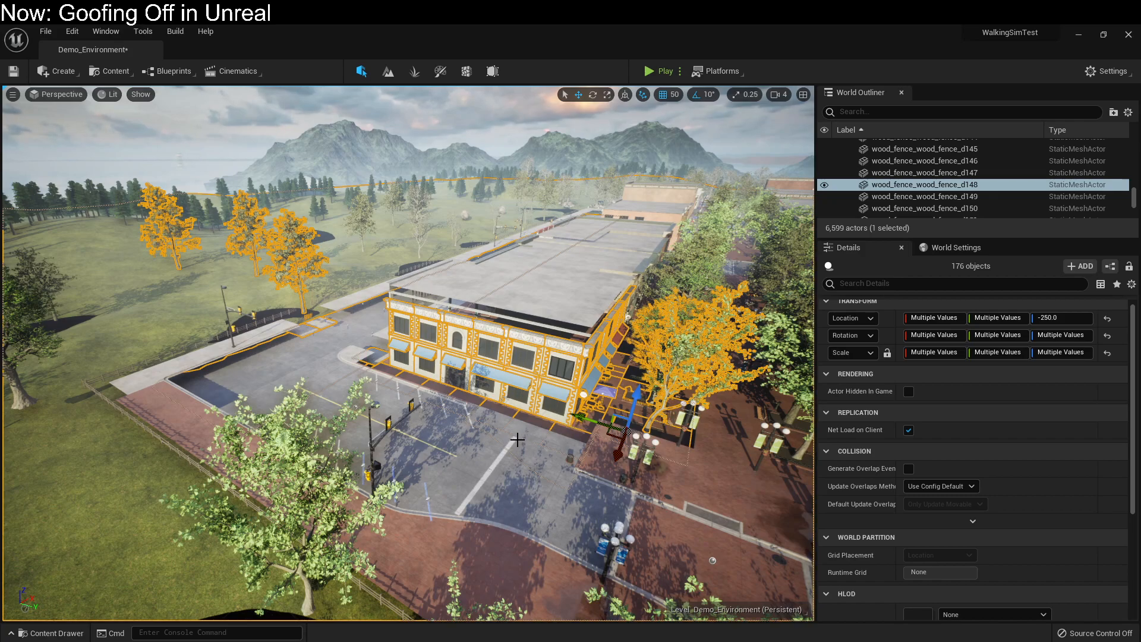
pyautogui.press('d')
pyautogui.moveTo(409, 357); pyautogui.dragTo(499, 462, button='right')
pyautogui.press('w')
pyautogui.press('a')
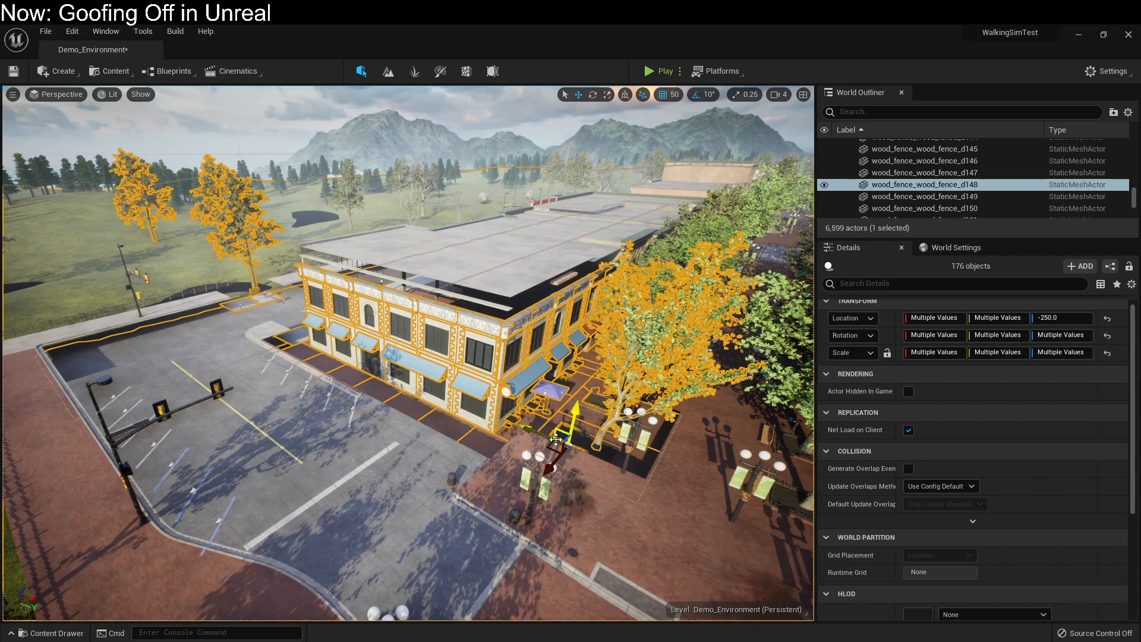
pyautogui.press('w')
pyautogui.moveTo(534, 385)
pyautogui.mouseDown(button='right')
pyautogui.moveTo(535, 408)
pyautogui.moveTo(535, 394)
pyautogui.mouseUp(button='right')
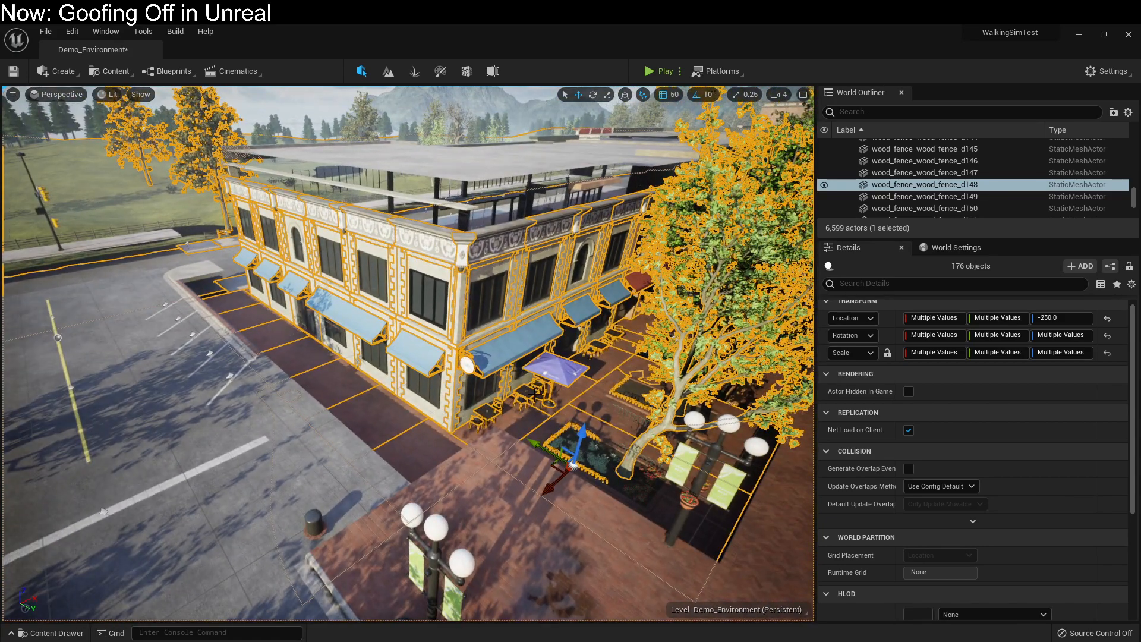
# Step: Reload the Demo_Environment level from the recent levels without saving the current changes
pyautogui.click(48, 31)
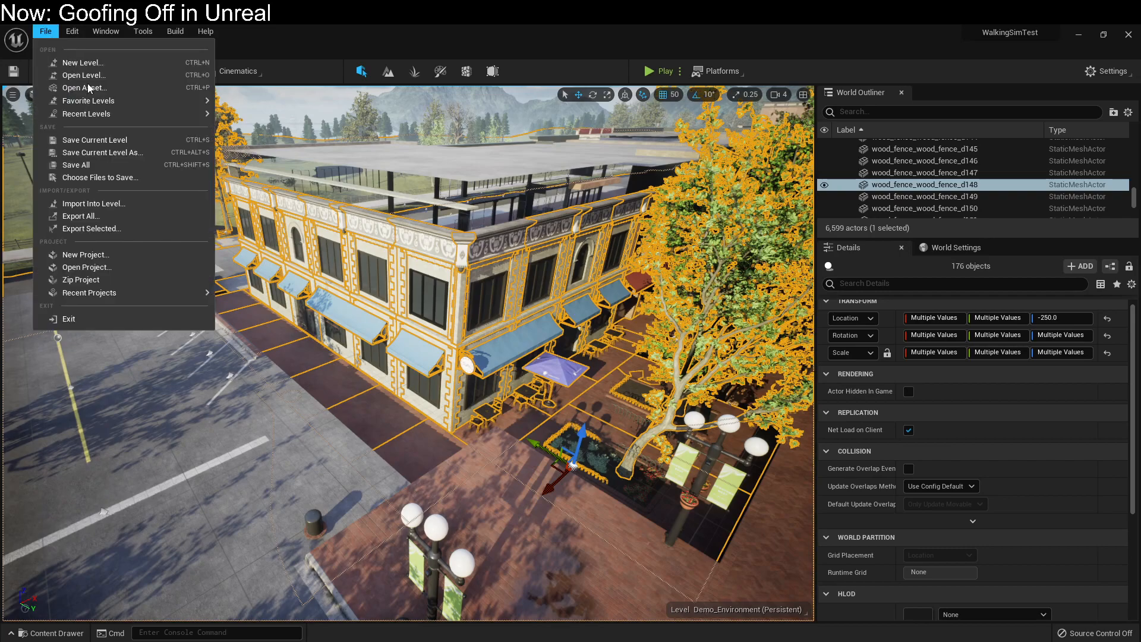
pyautogui.moveTo(89, 113)
pyautogui.click(277, 121)
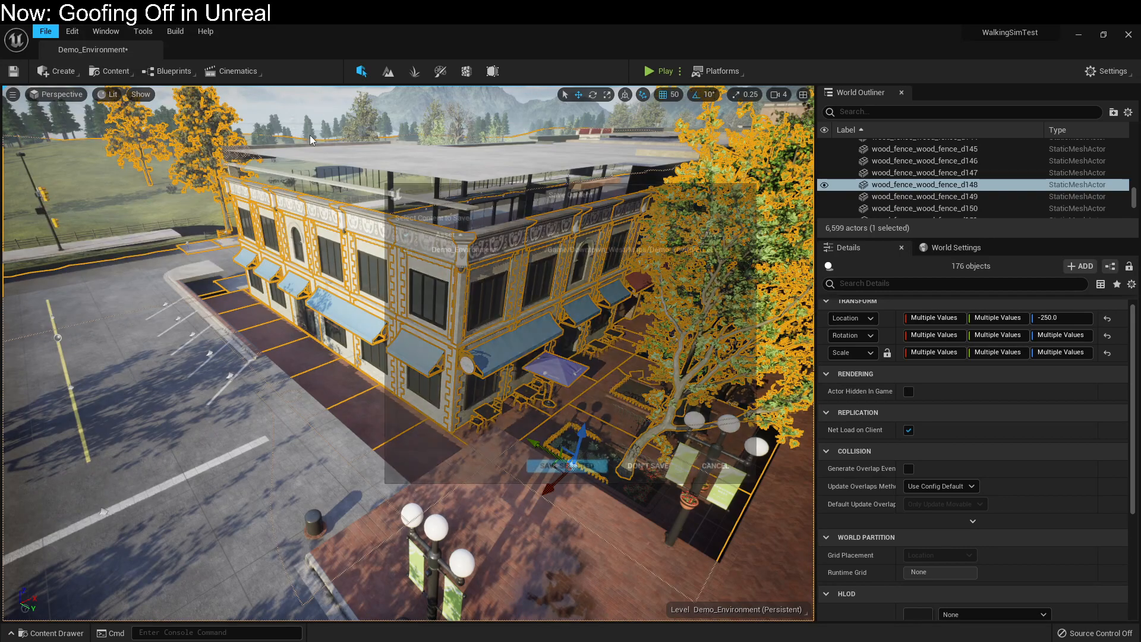
pyautogui.click(643, 471)
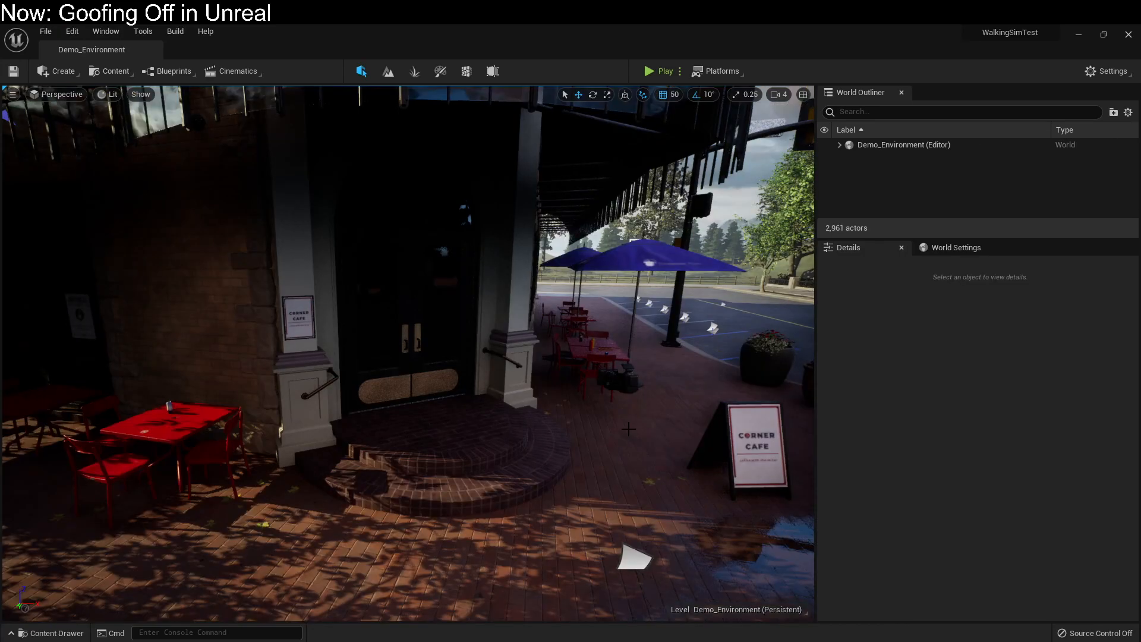
# Step: Pull the upper and lower window wall panels beside the café's corner out from the facade and inspect the opening behind them
pyautogui.press('s')
pyautogui.moveTo(628, 428); pyautogui.dragTo(707, 359, button='right')
pyautogui.press('w')
pyautogui.press('w')
pyautogui.press('s')
pyautogui.press('s')
pyautogui.press('w')
pyautogui.click(491, 318)
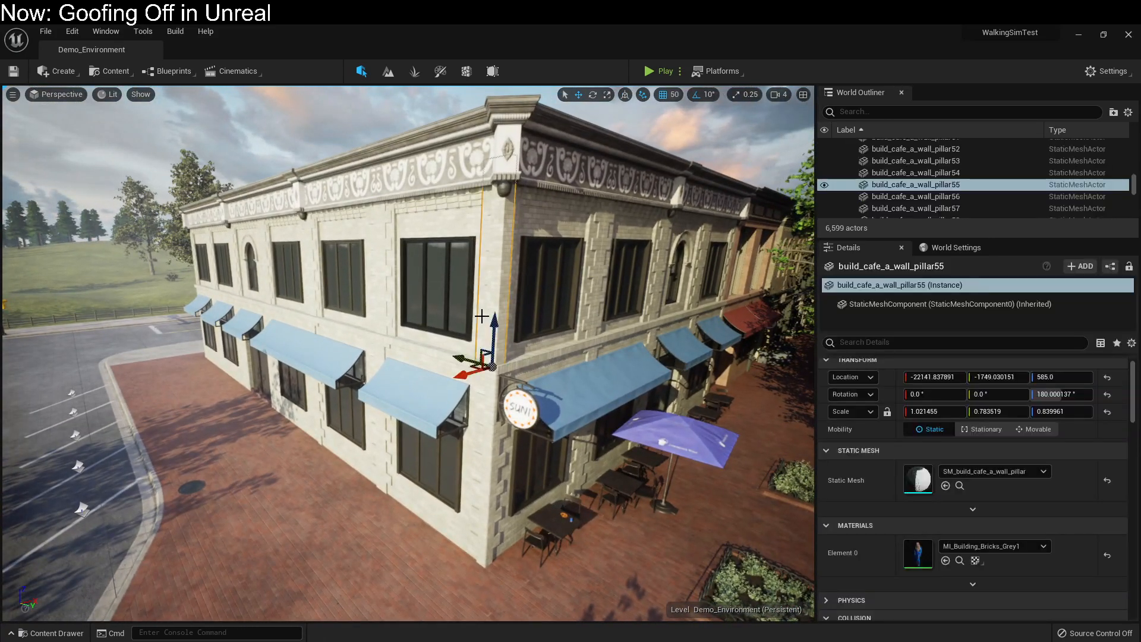
pyautogui.click(439, 297)
pyautogui.keyDown('ctrl'); pyautogui.click(348, 287); pyautogui.keyUp('ctrl')
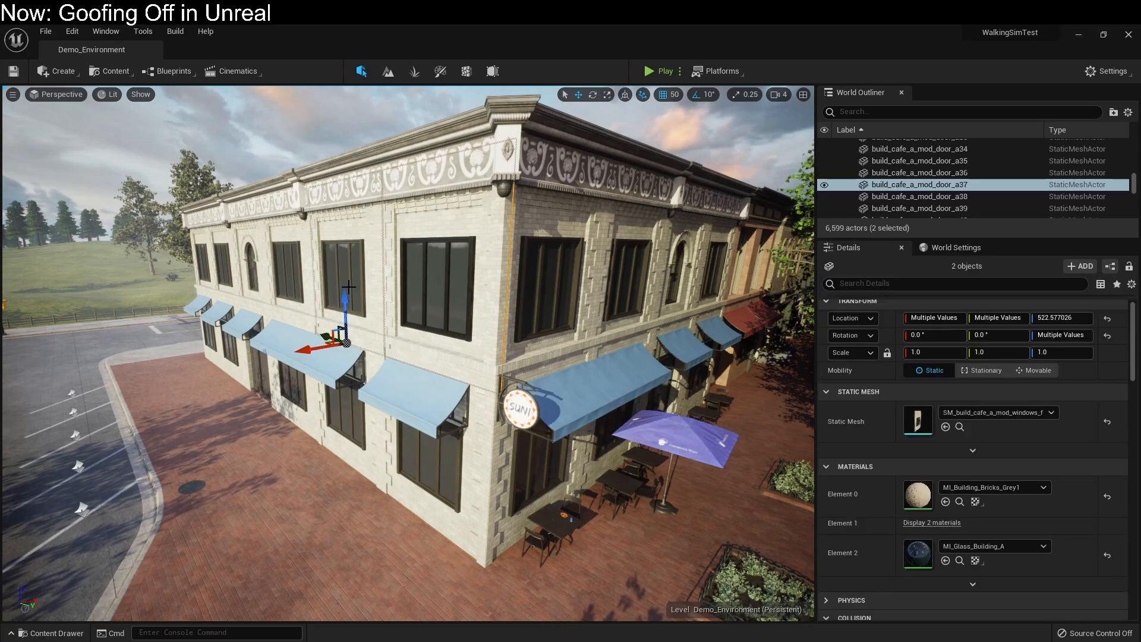
pyautogui.click(446, 294)
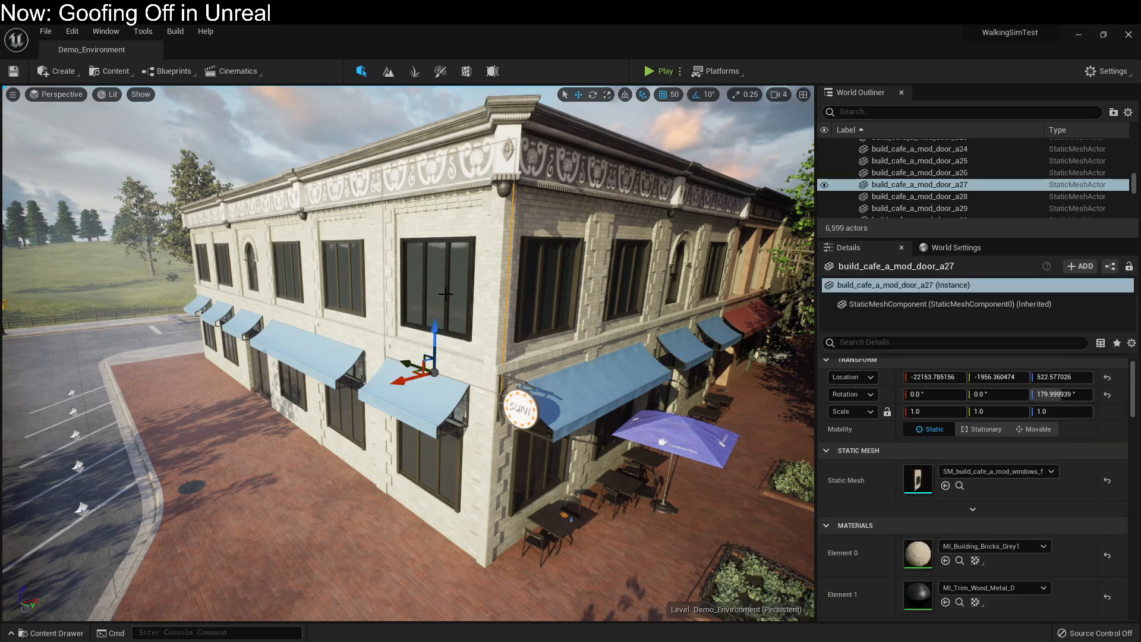
pyautogui.keyDown('ctrl'); pyautogui.click(447, 489); pyautogui.keyUp('ctrl')
pyautogui.moveTo(399, 552); pyautogui.dragTo(324, 551, button='right')
pyautogui.moveTo(630, 569); pyautogui.dragTo(463, 549)
pyautogui.moveTo(540, 429); pyautogui.dragTo(593, 446, button='right')
pyautogui.press('s')
pyautogui.press('w')
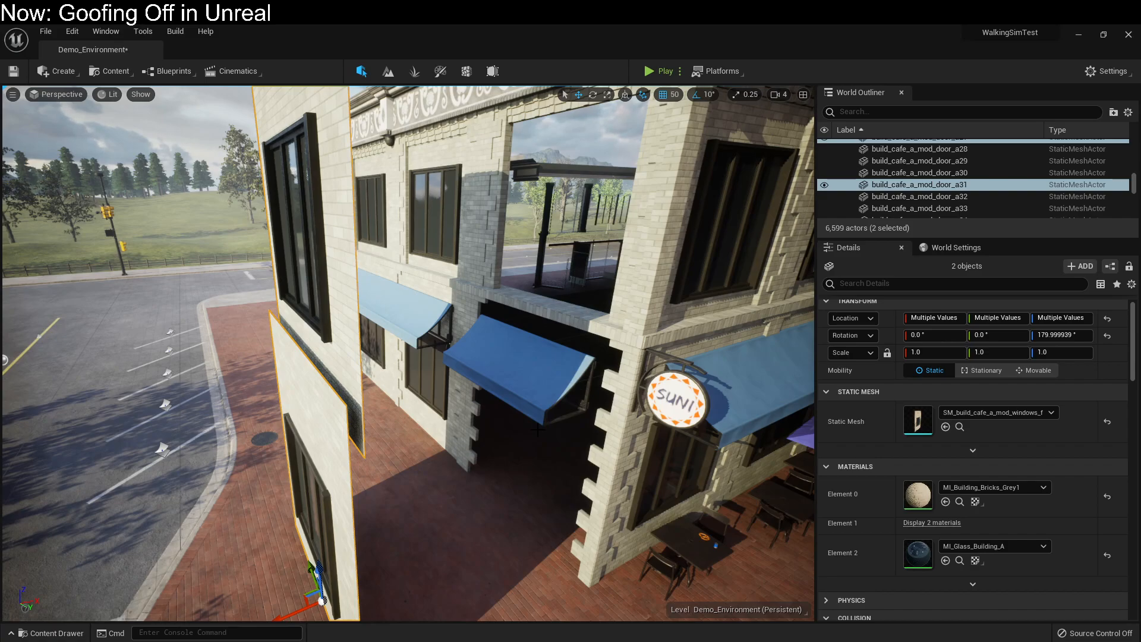
# Step: Undo the move of both window panels and try pulling only the lower panel 400 units out of the wall
pyautogui.hotkey('ctrl', 'z')
pyautogui.hotkey('ctrl', 'z')
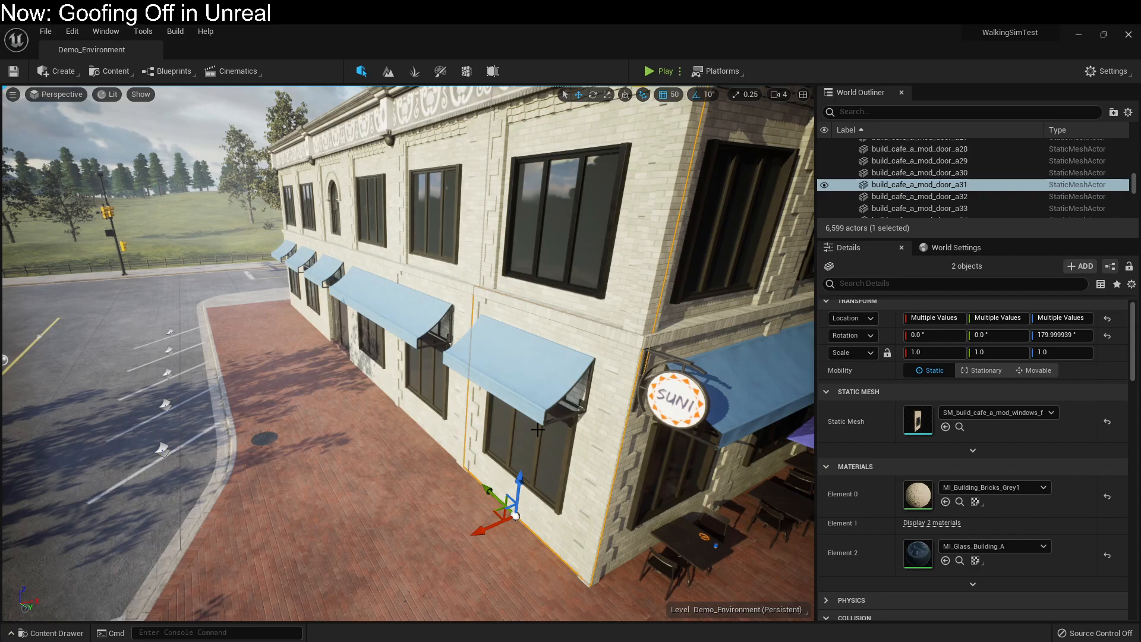
pyautogui.click(554, 468)
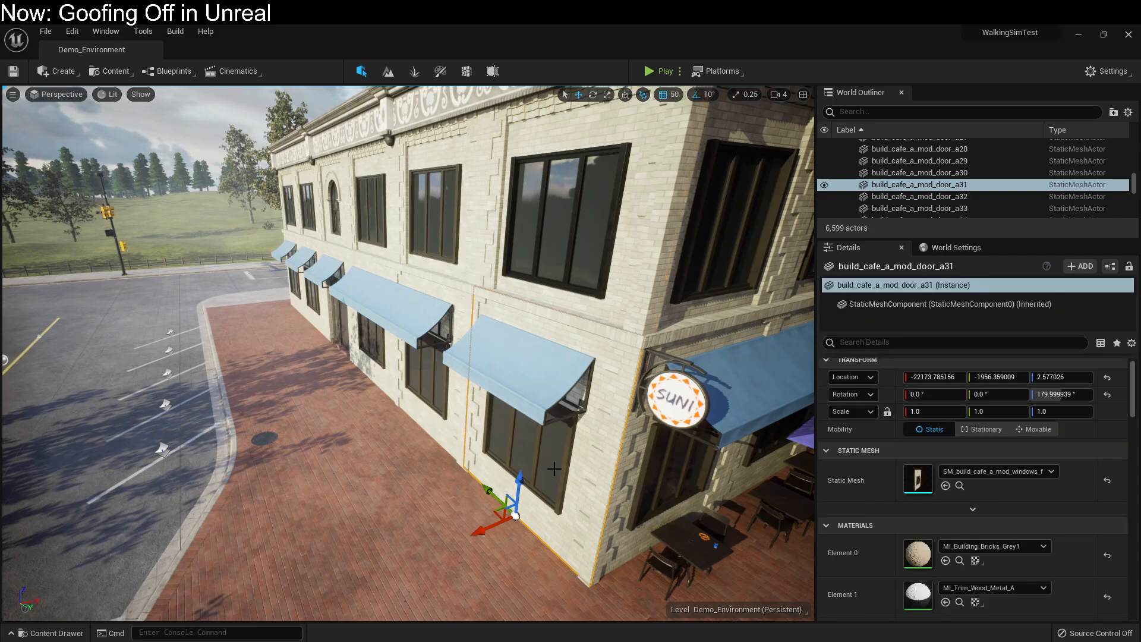
pyautogui.moveTo(479, 533); pyautogui.dragTo(280, 552)
pyautogui.hotkey('ctrl', 'z')
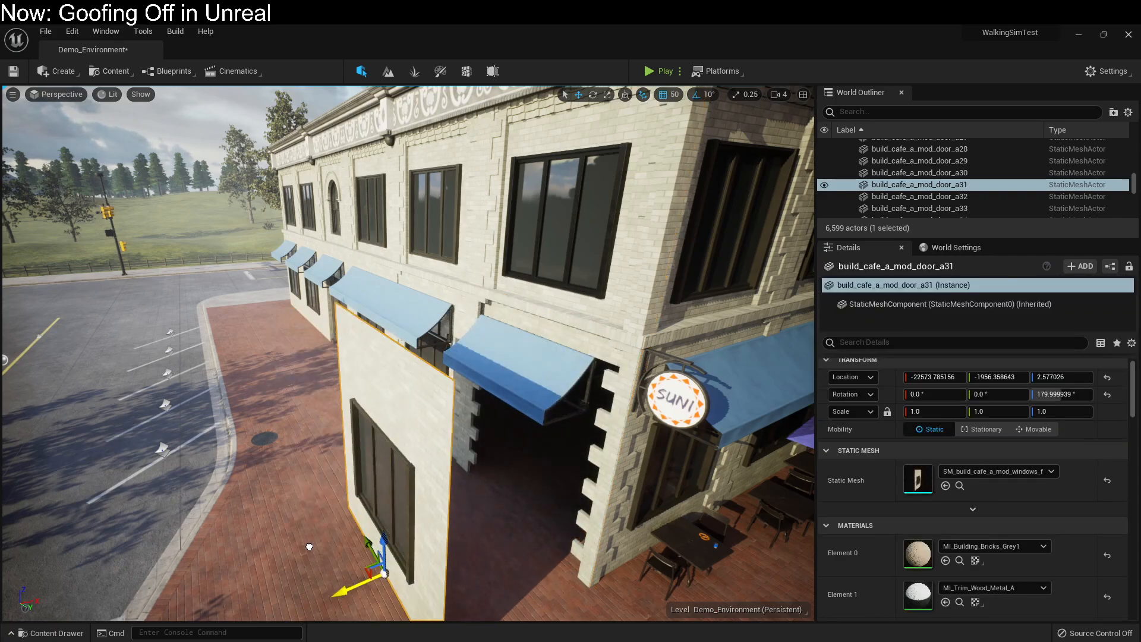
# Step: Pull the lower window panel out from the café wall and move its blue awning 400 units out to match
pyautogui.click(610, 427)
pyautogui.moveTo(474, 533); pyautogui.dragTo(328, 560)
pyautogui.click(503, 394)
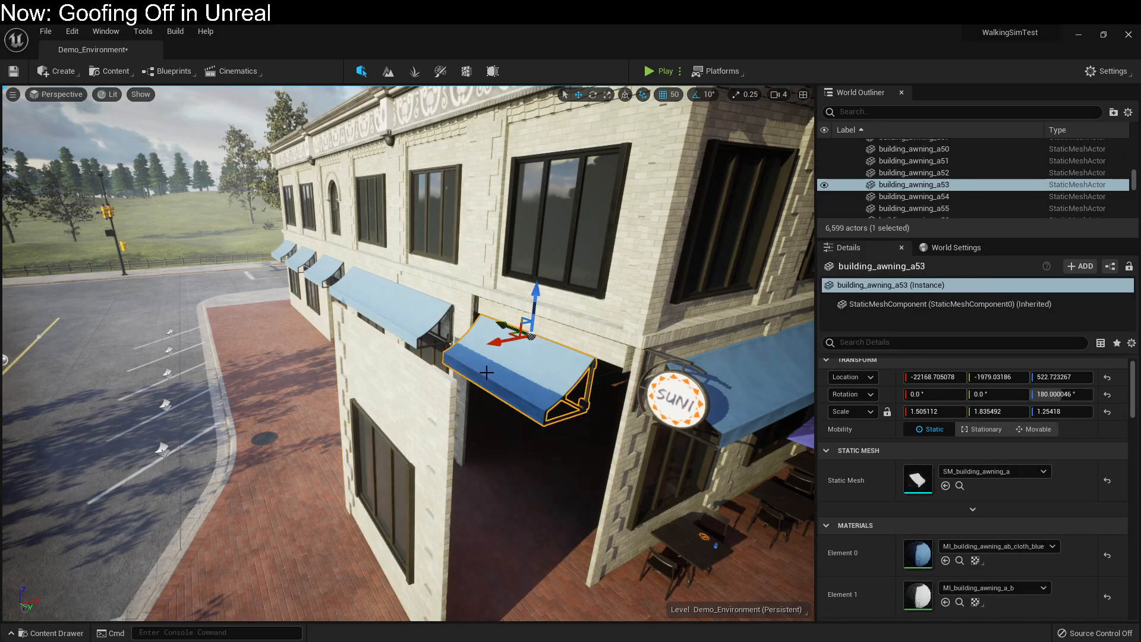
pyautogui.moveTo(487, 356); pyautogui.dragTo(314, 402)
pyautogui.moveTo(232, 449); pyautogui.dragTo(223, 462, button='right')
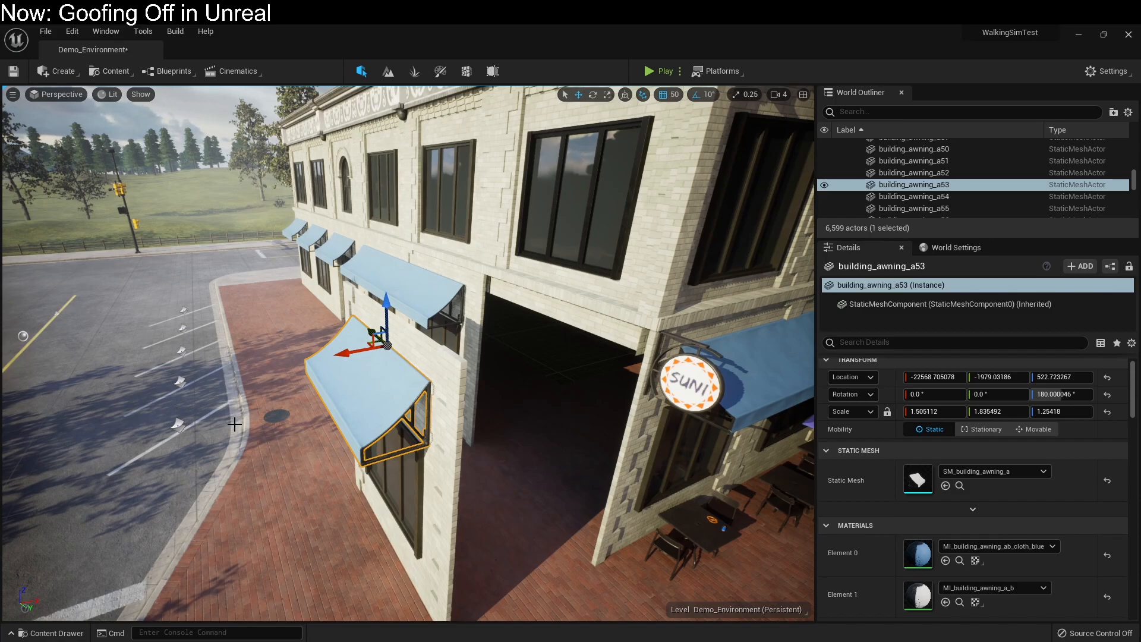
# Step: Undo the moves of the awning and the lower window panel
pyautogui.hotkey('ctrl', 'z')
pyautogui.hotkey('ctrl', 'z')
pyautogui.hotkey('ctrl', 'z')
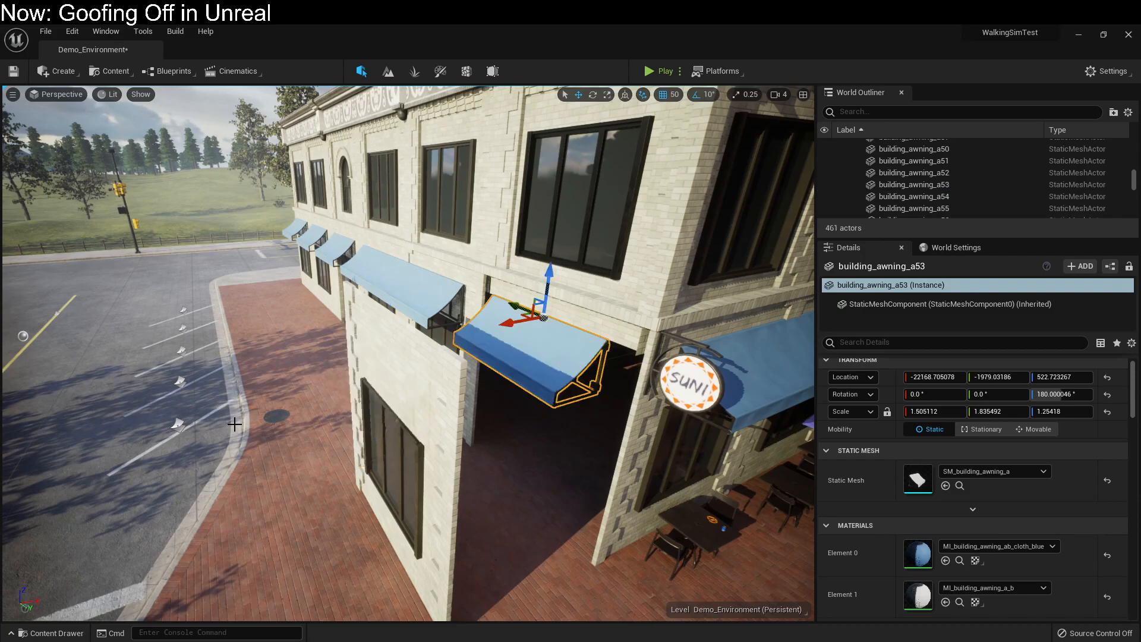
pyautogui.hotkey('ctrl', 'z')
pyautogui.hotkey('ctrl', 'z')
pyautogui.hotkey('ctrl', 'z')
pyautogui.hotkey('ctrl', 'z')
# Step: Open the Asset_showcase level from the recent levels
pyautogui.moveTo(235, 424); pyautogui.dragTo(378, 435, button='right')
pyautogui.press('s')
pyautogui.press('s')
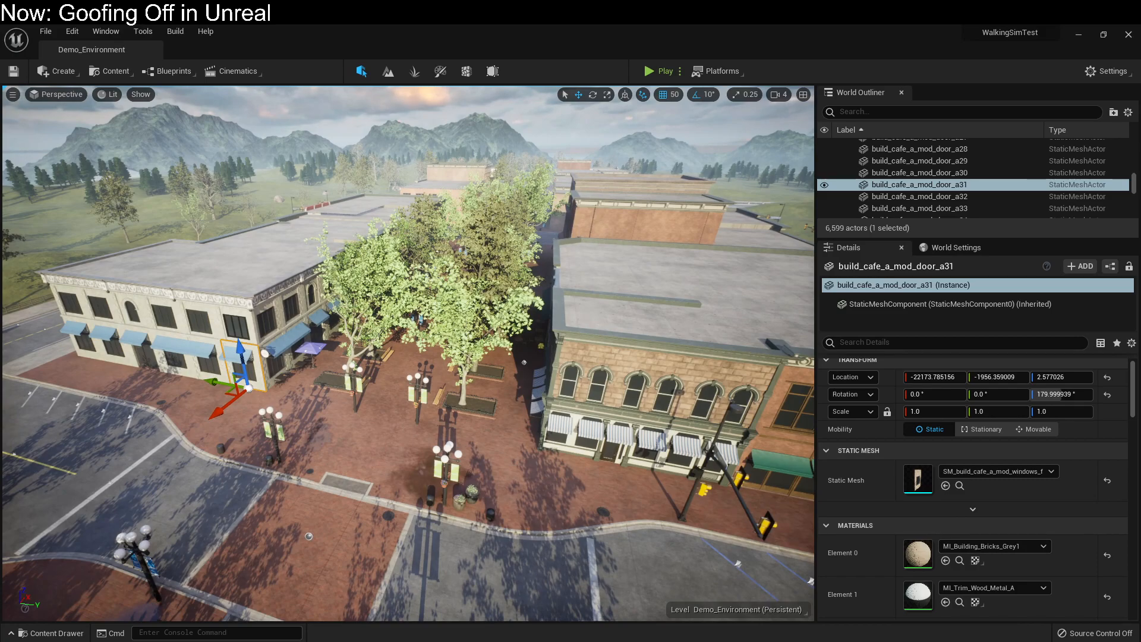
pyautogui.moveTo(234, 424); pyautogui.dragTo(236, 417, button='right')
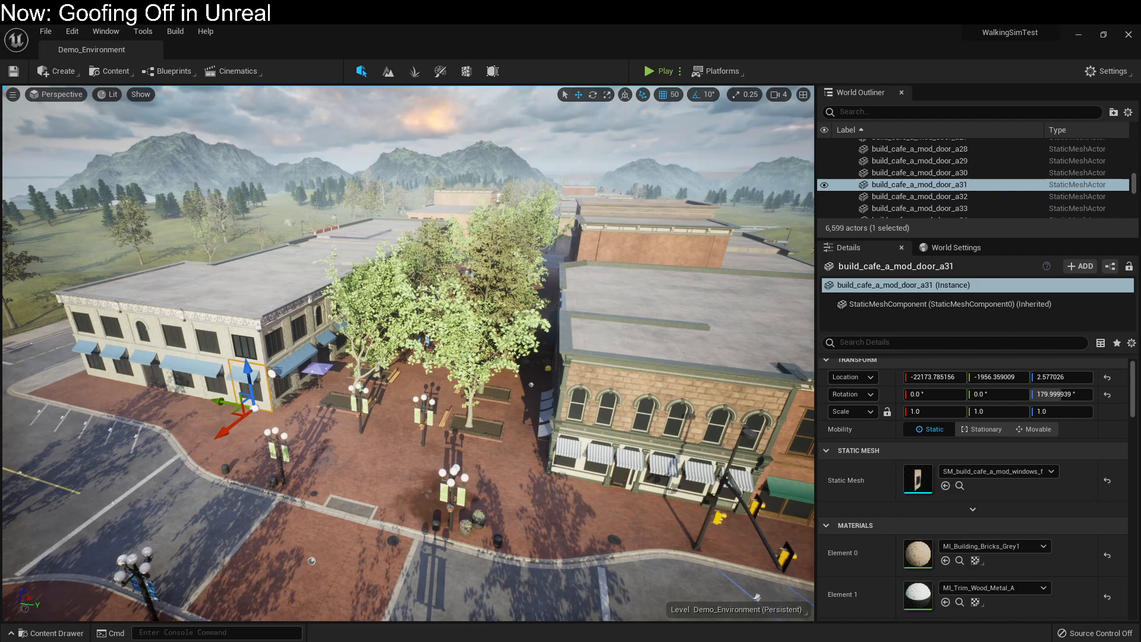
pyautogui.click(55, 29)
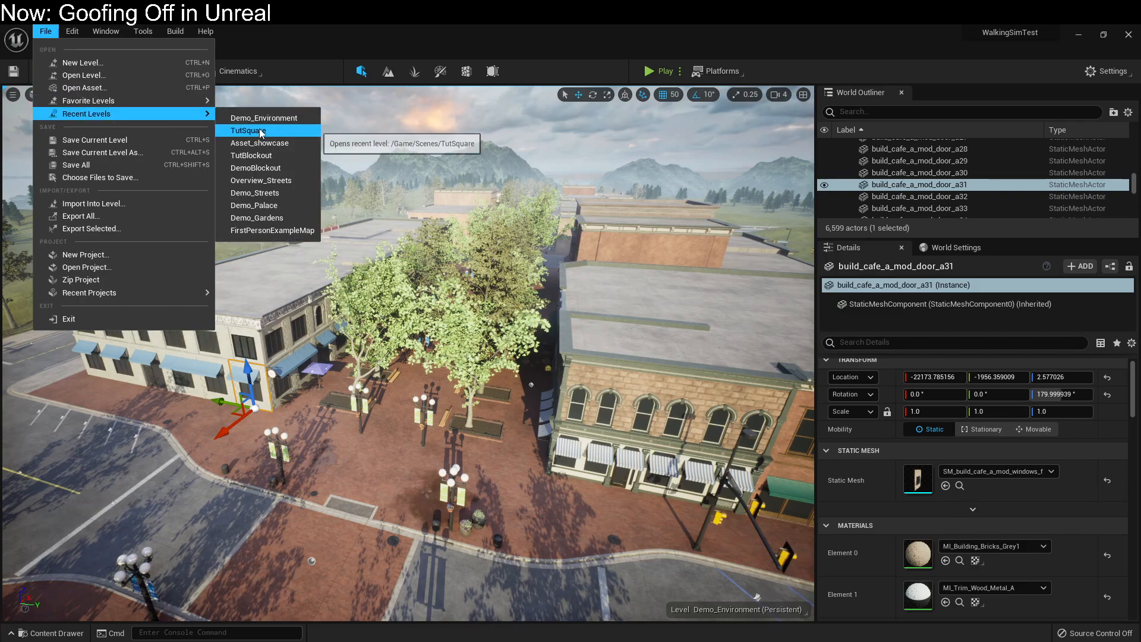
pyautogui.click(273, 145)
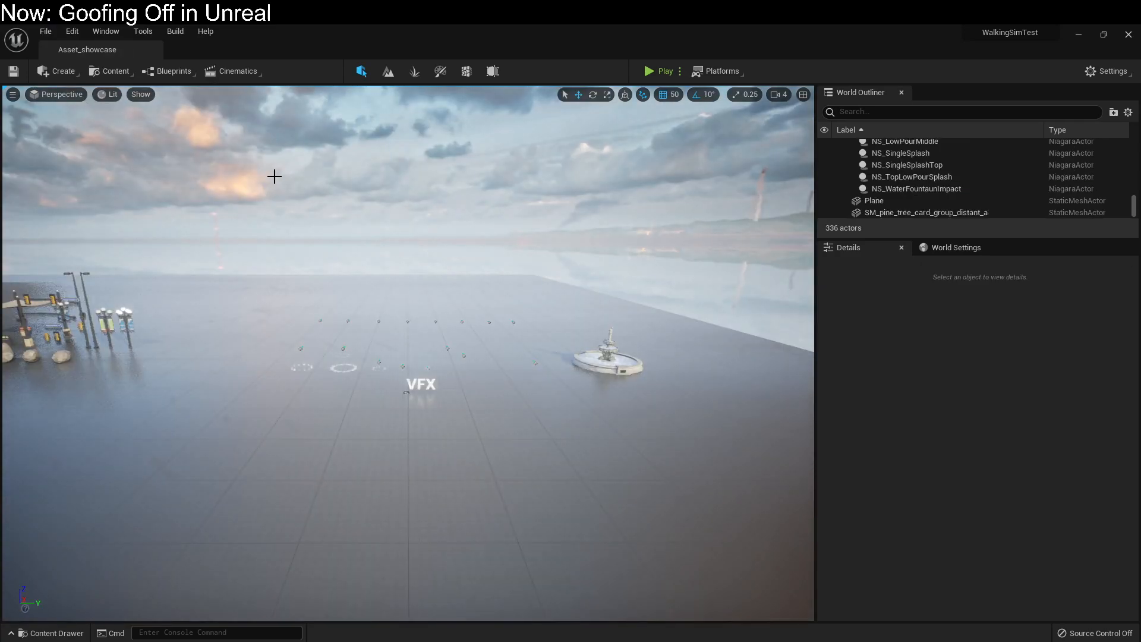
# Step: Fly through the asset showcase and examine the laid-out VFX, props and modular building pieces up to the Building A set
pyautogui.press('w')
pyautogui.moveTo(408, 354); pyautogui.dragTo(509, 358, button='right')
pyautogui.press('w')
pyautogui.press('w')
pyautogui.press('w')
pyautogui.press('w')
pyautogui.press('w')
pyautogui.press('s')
pyautogui.press('a')
pyautogui.press('a')
pyautogui.press('a')
pyautogui.press('s')
pyautogui.press('a')
pyautogui.press('s')
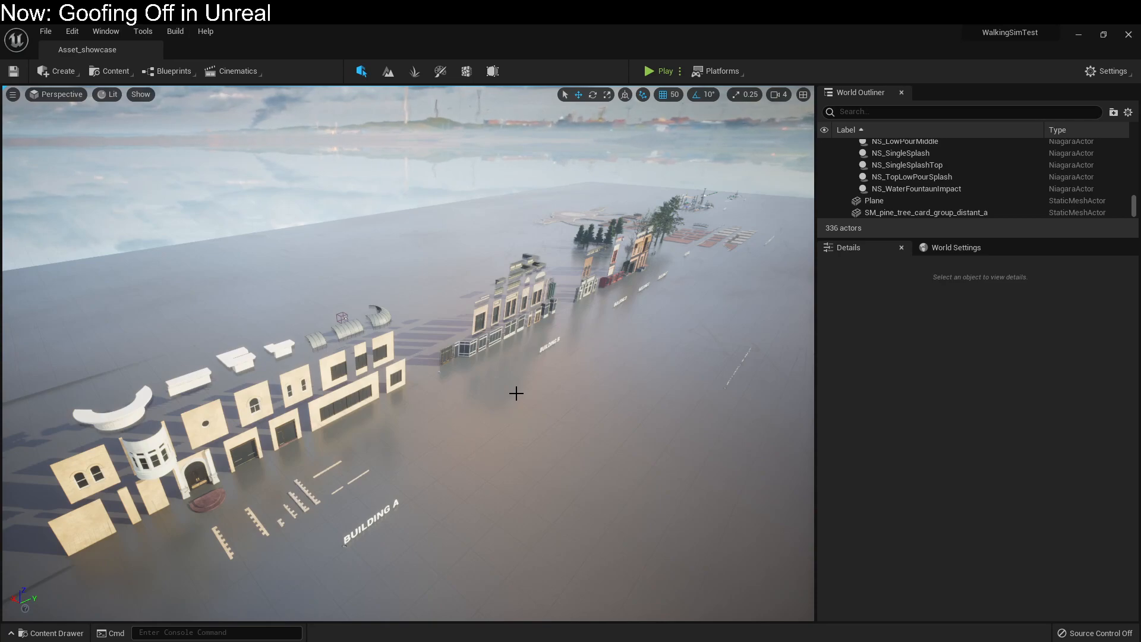
# Step: Return to the Demo_Environment level from the recent levels
pyautogui.click(45, 31)
pyautogui.moveTo(81, 114)
pyautogui.click(247, 126)
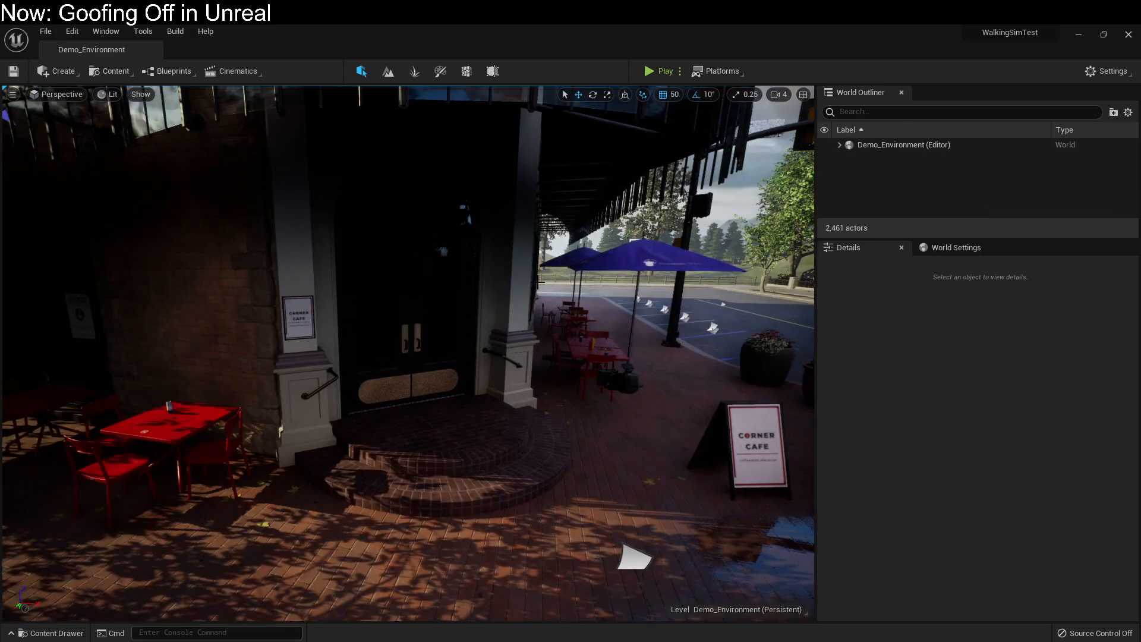
# Step: Slide the corner café's flat roof slab back from the front wall to uncover the building's interior
pyautogui.press('s')
pyautogui.moveTo(369, 192); pyautogui.dragTo(476, 308, button='right')
pyautogui.click(476, 308)
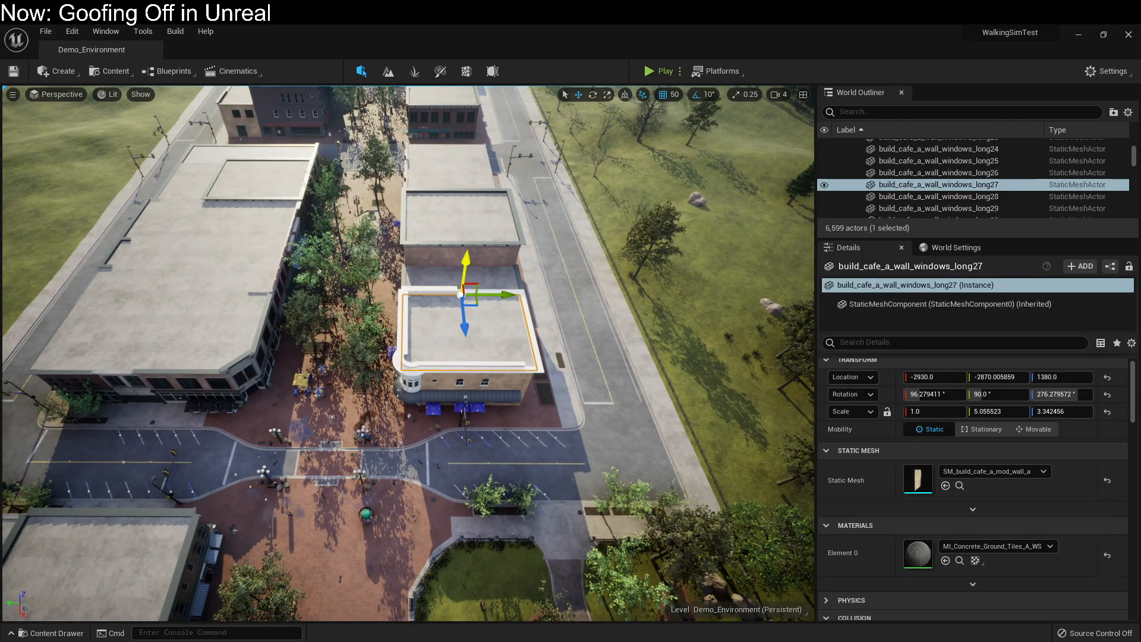
pyautogui.moveTo(468, 256); pyautogui.dragTo(470, 231)
# Step: Slide the long side road sideways off its path and shift the front parking road by 3550 units along Y
pyautogui.click(589, 337)
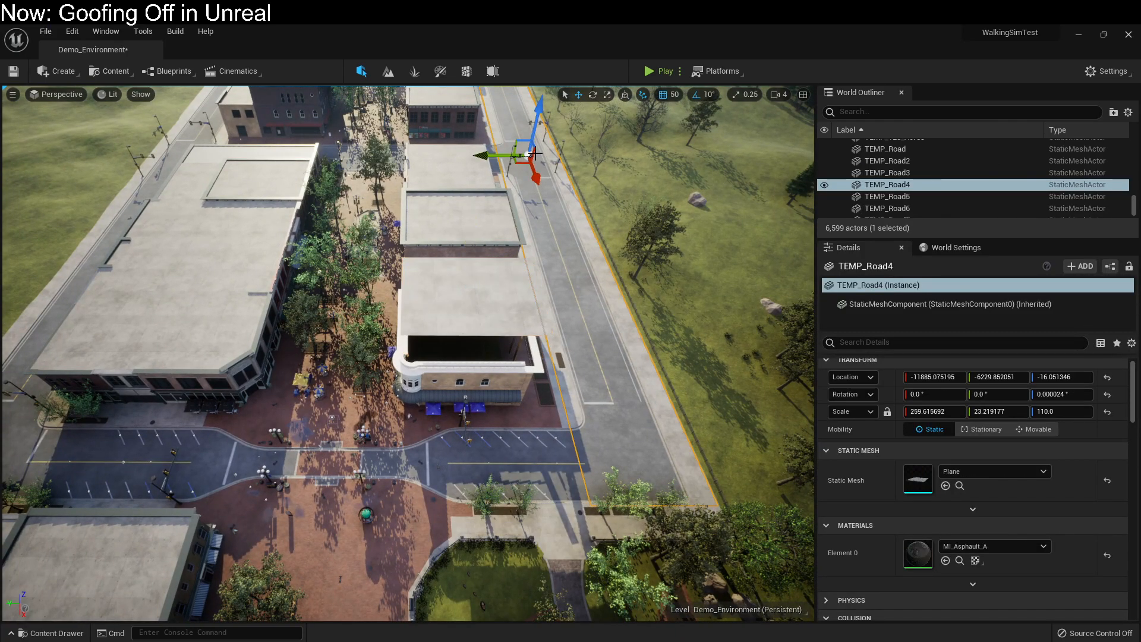
pyautogui.moveTo(481, 154); pyautogui.dragTo(594, 158)
pyautogui.click(278, 461)
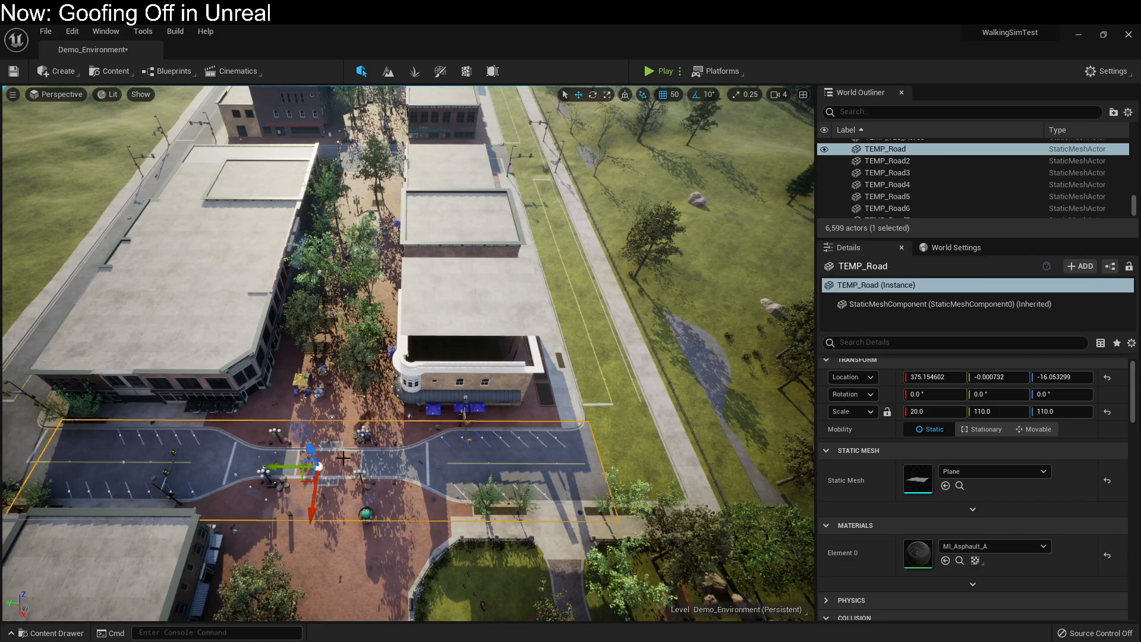
pyautogui.moveTo(278, 461); pyautogui.dragTo(488, 481)
# Step: Pull a plain brick wall section out from the front of the corner café and examine it up close
pyautogui.click(440, 439)
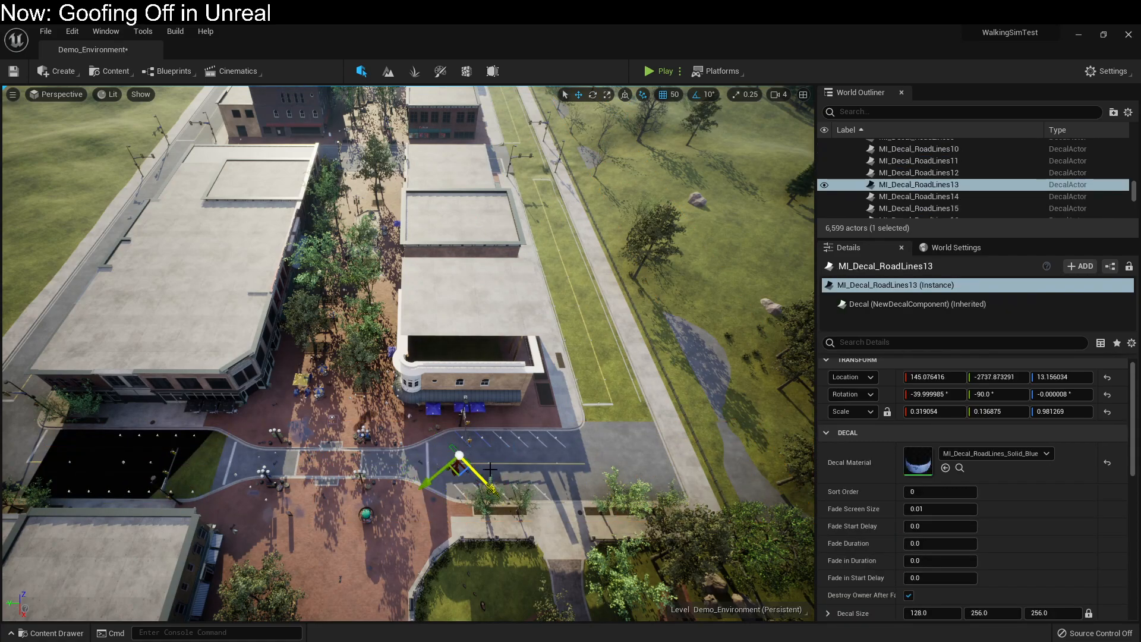
pyautogui.click(505, 386)
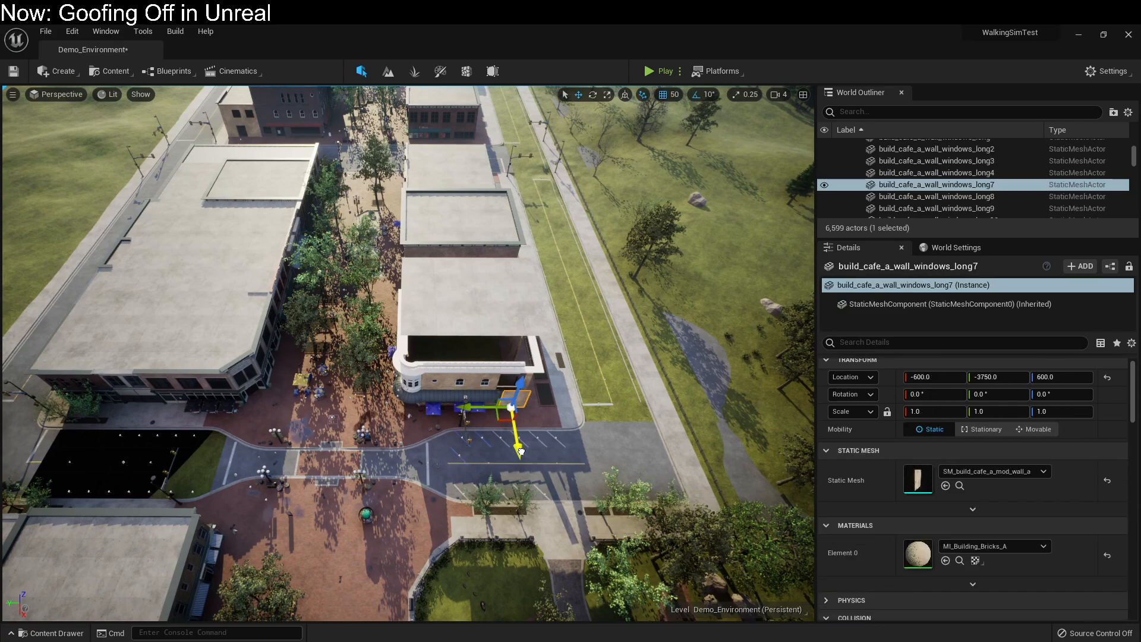
pyautogui.moveTo(449, 450); pyautogui.dragTo(454, 255, button='right')
pyautogui.press('a')
pyautogui.press('w')
pyautogui.press('w')
pyautogui.press('d')
pyautogui.press('w')
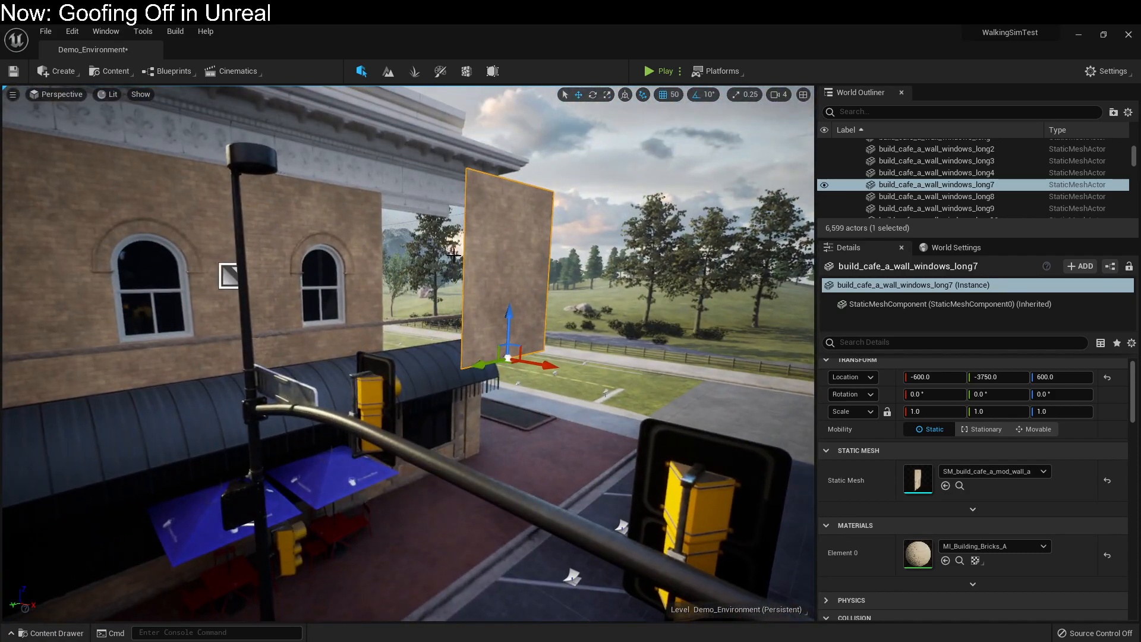
# Step: Inspect the asphalt road plane and one of the blue parking line decals in front of the café
pyautogui.moveTo(501, 356); pyautogui.dragTo(492, 415, button='right')
pyautogui.press('s')
pyautogui.click(653, 294)
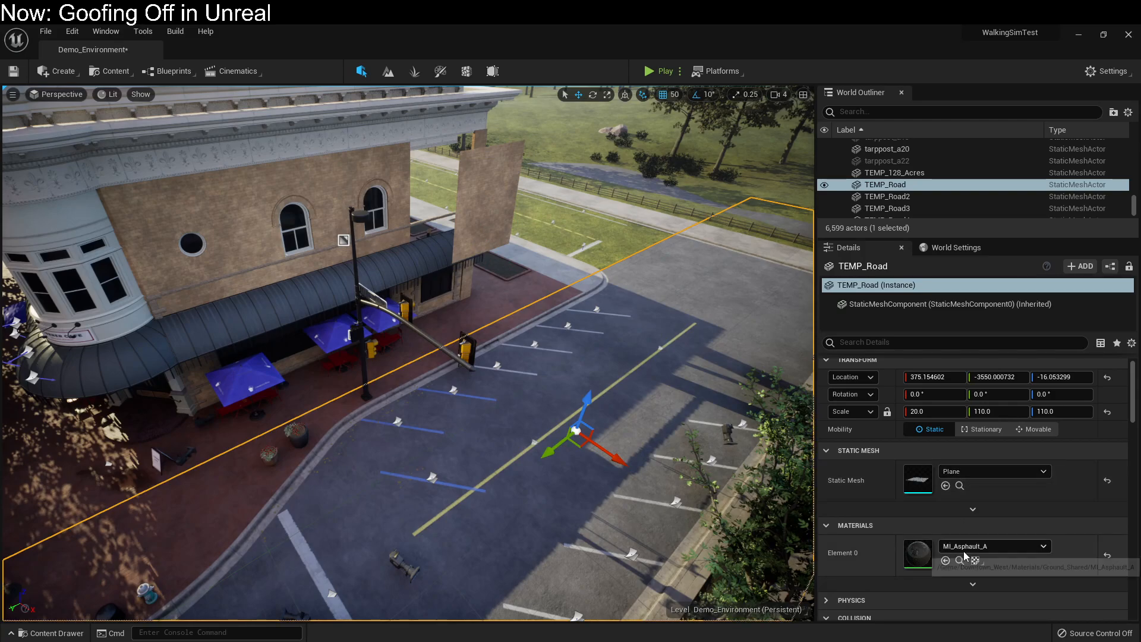
pyautogui.click(432, 476)
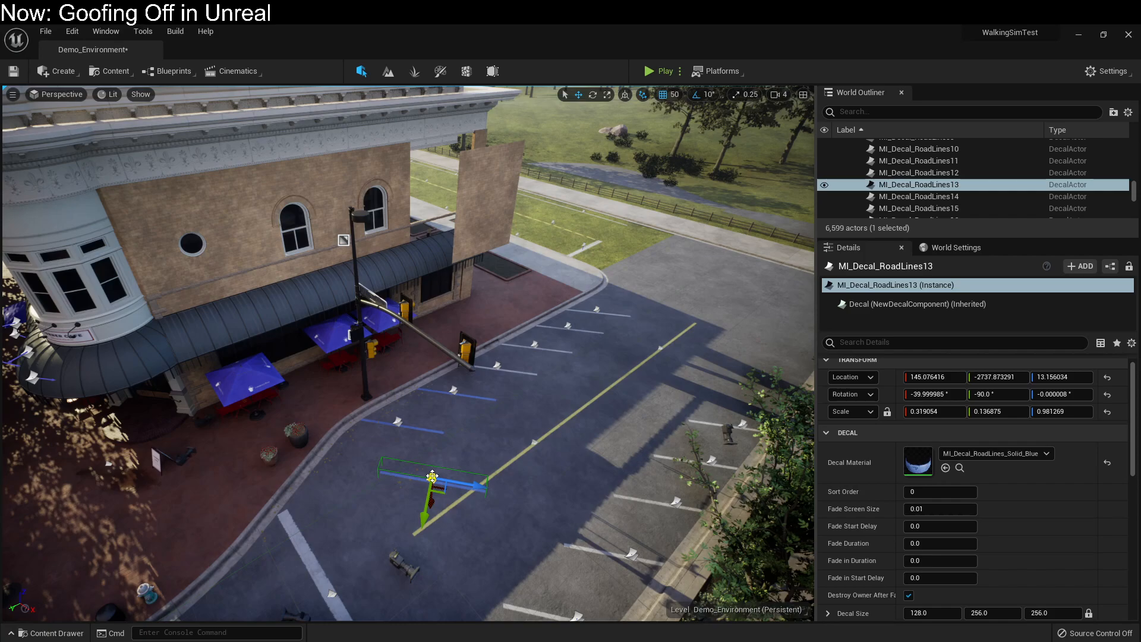
pyautogui.press('d')
pyautogui.moveTo(591, 427); pyautogui.dragTo(461, 456, button='right')
pyautogui.press('s')
pyautogui.press('s')
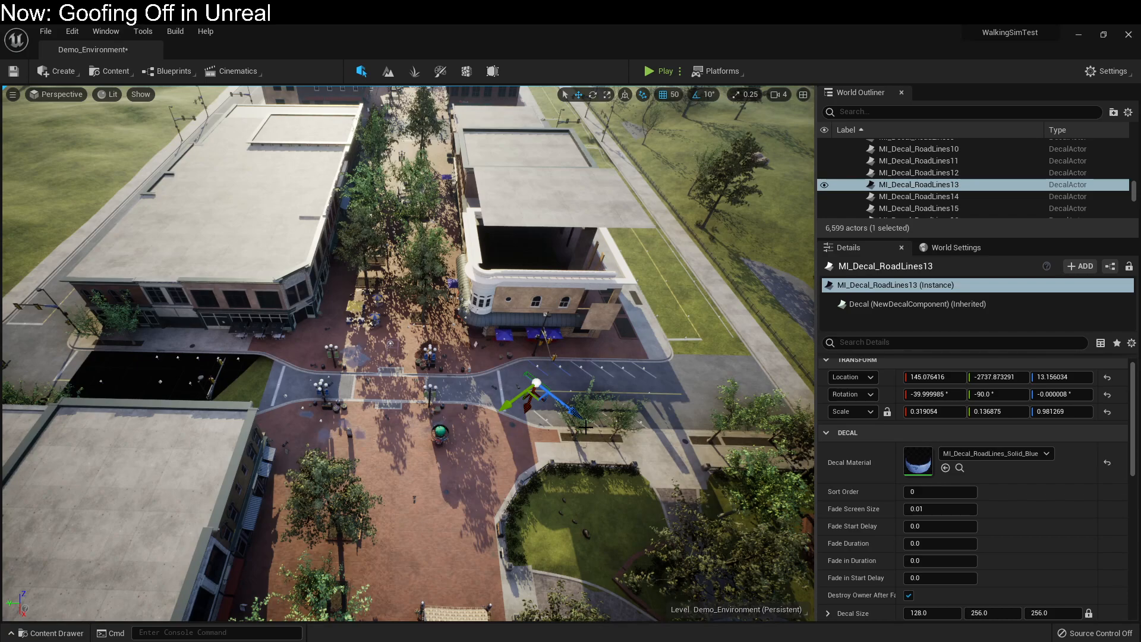
# Step: Open the TutSquare level from the recent levels without saving Demo_Environment and close the message log
pyautogui.click(45, 31)
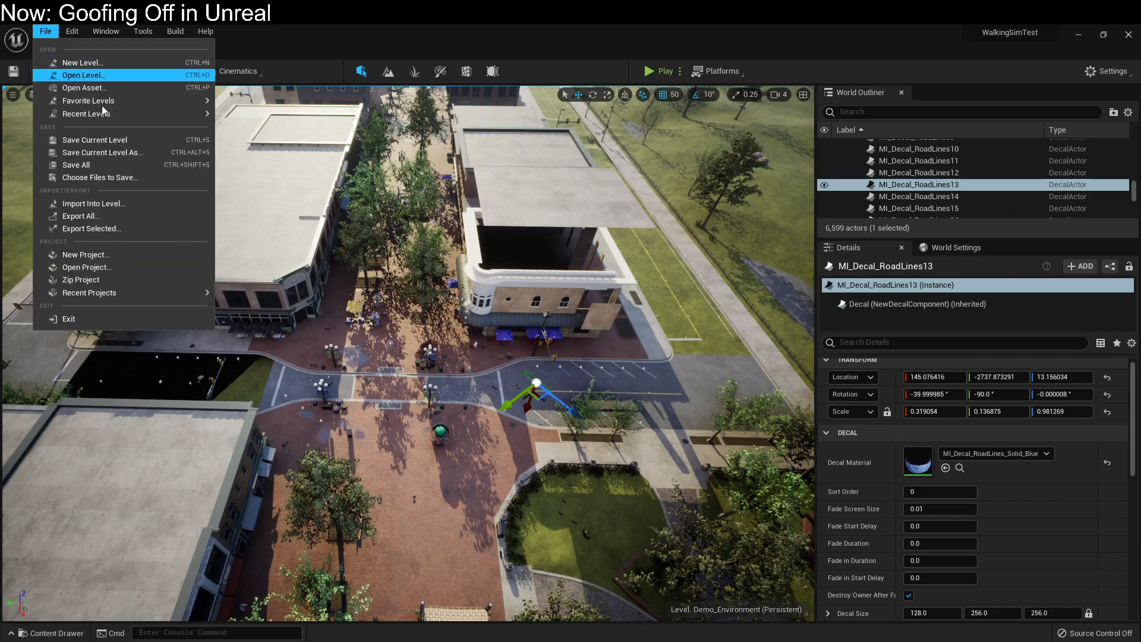
pyautogui.moveTo(107, 113)
pyautogui.click(275, 144)
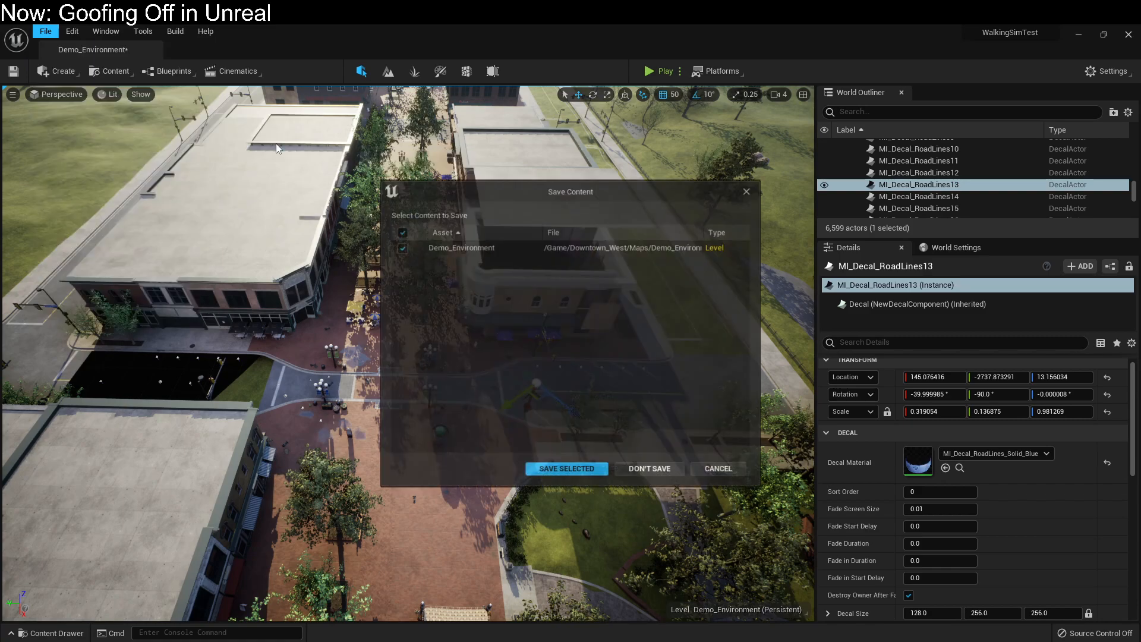
pyautogui.click(654, 469)
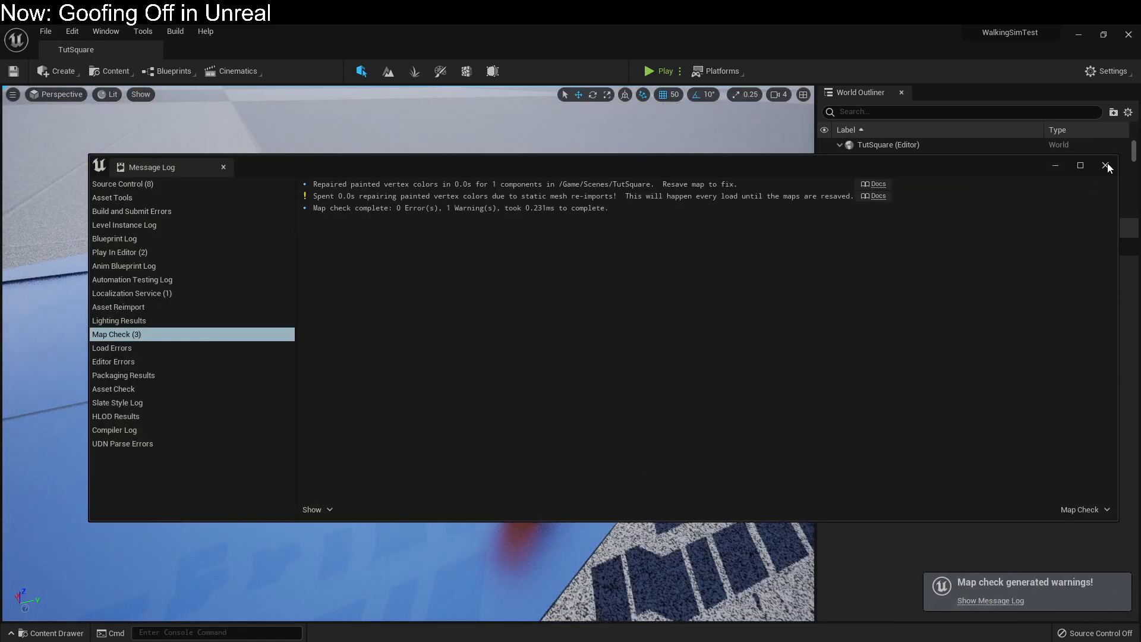
pyautogui.click(1105, 165)
# Step: Tour the TutSquare plaza up to the row of brick storefronts
pyautogui.moveTo(450, 362); pyautogui.dragTo(233, 353, button='right')
pyautogui.press('w')
pyautogui.press('s')
pyautogui.press('w')
pyautogui.press('w')
pyautogui.press('a')
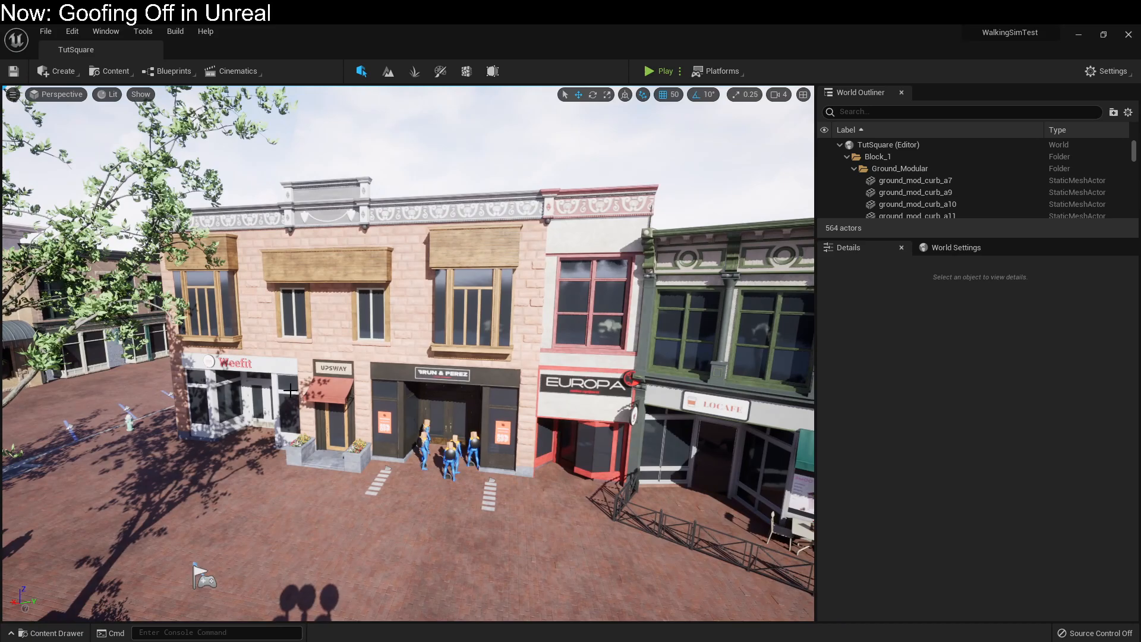
pyautogui.moveTo(264, 378); pyautogui.dragTo(320, 351, button='right')
pyautogui.press('s')
pyautogui.press('w')
# Step: Examine the Brun & Perez and Europa storefronts from near and far
pyautogui.moveTo(318, 299); pyautogui.dragTo(532, 278, button='right')
pyautogui.press('s')
pyautogui.press('w')
pyautogui.press('s')
pyautogui.press('w')
pyautogui.press('s')
pyautogui.press('w')
pyautogui.press('s')
pyautogui.press('w')
pyautogui.press('s')
pyautogui.press('w')
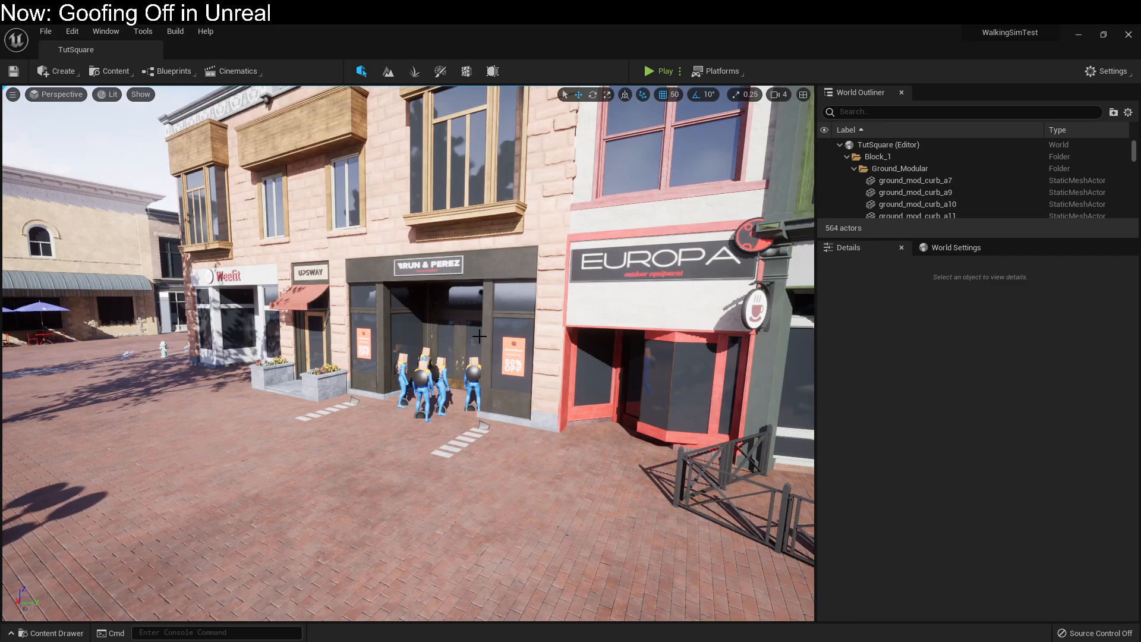
# Step: View the whole square from above the waterfront and select a brick ground tile near the lamp posts
pyautogui.moveTo(480, 336); pyautogui.dragTo(538, 294, button='right')
pyautogui.press('s')
pyautogui.moveTo(409, 354); pyautogui.dragTo(420, 347, button='right')
pyautogui.press('w')
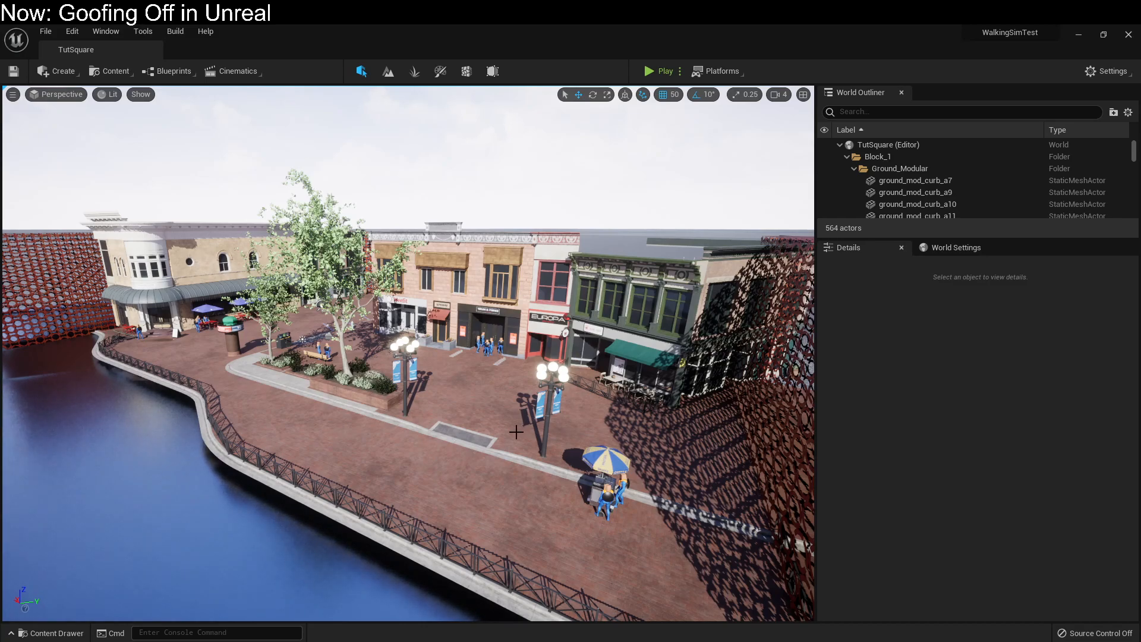
pyautogui.click(465, 466)
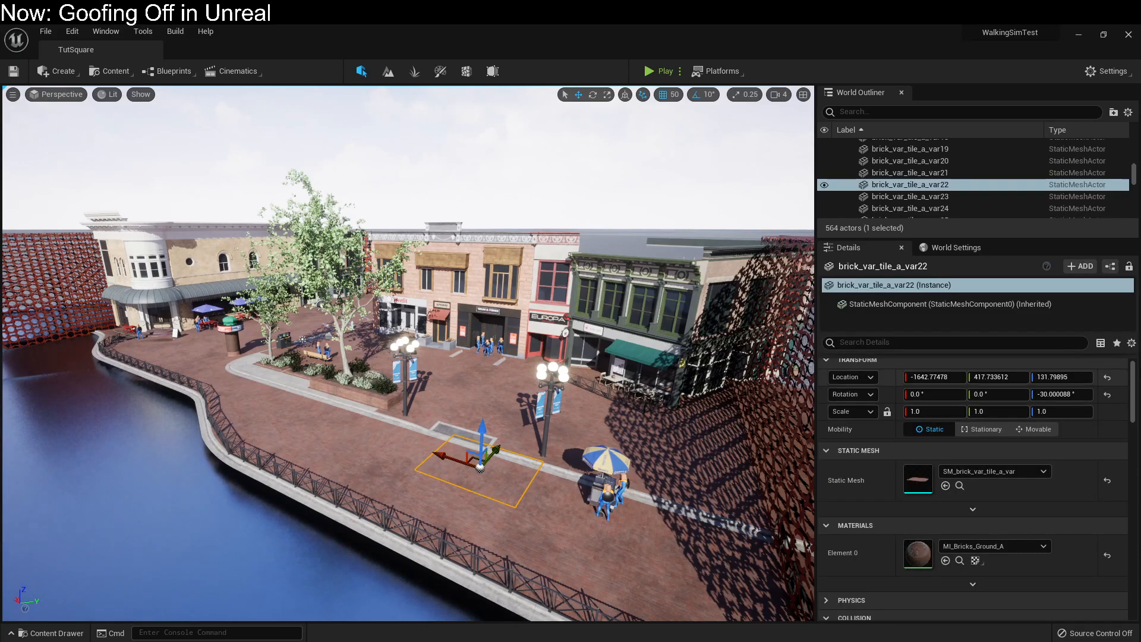
# Step: Review the options for creating a blueprint from the selected brick ground tile and cancel the creation
pyautogui.click(1110, 266)
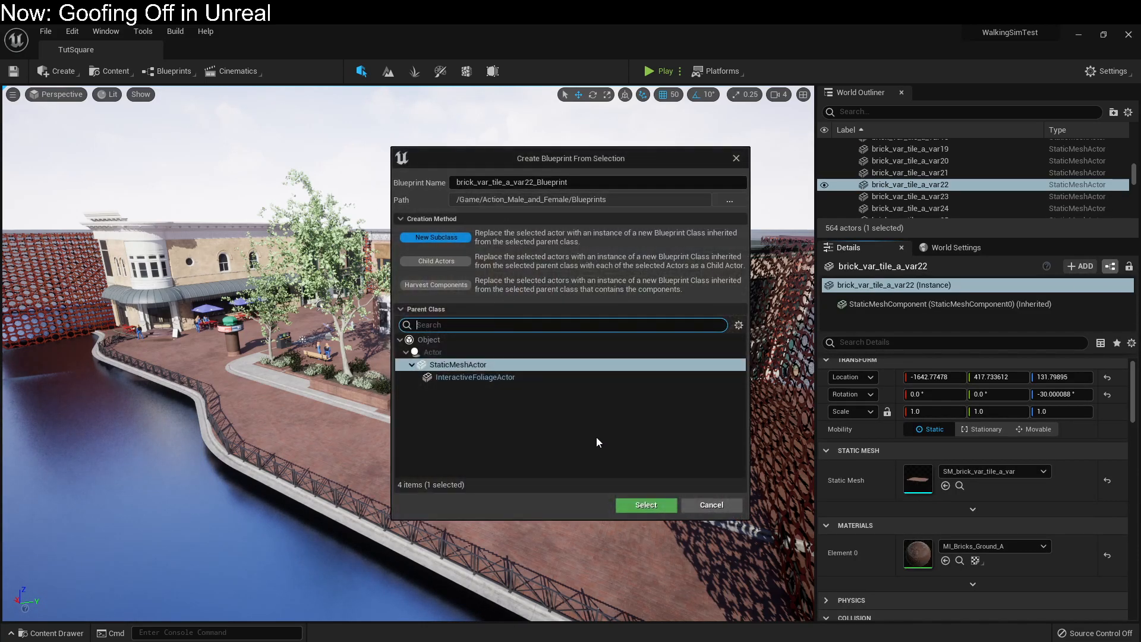
pyautogui.click(711, 504)
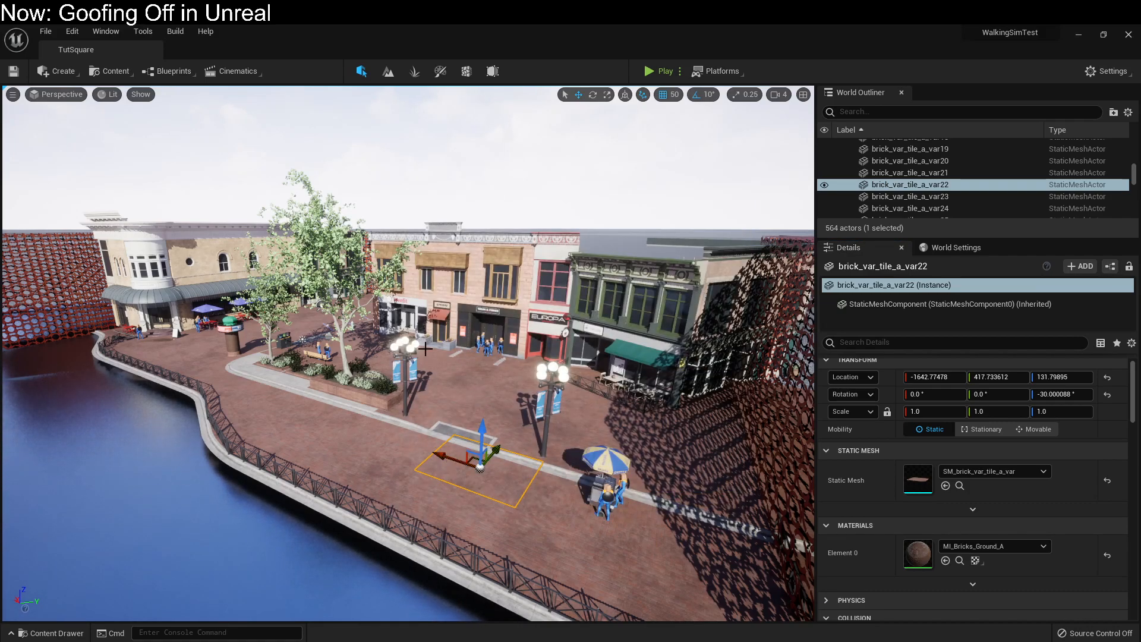
# Step: Duplicate the playground bridge laid out among the modular ground assets outside the square
pyautogui.moveTo(410, 357); pyautogui.dragTo(469, 380, button='right')
pyautogui.press('s')
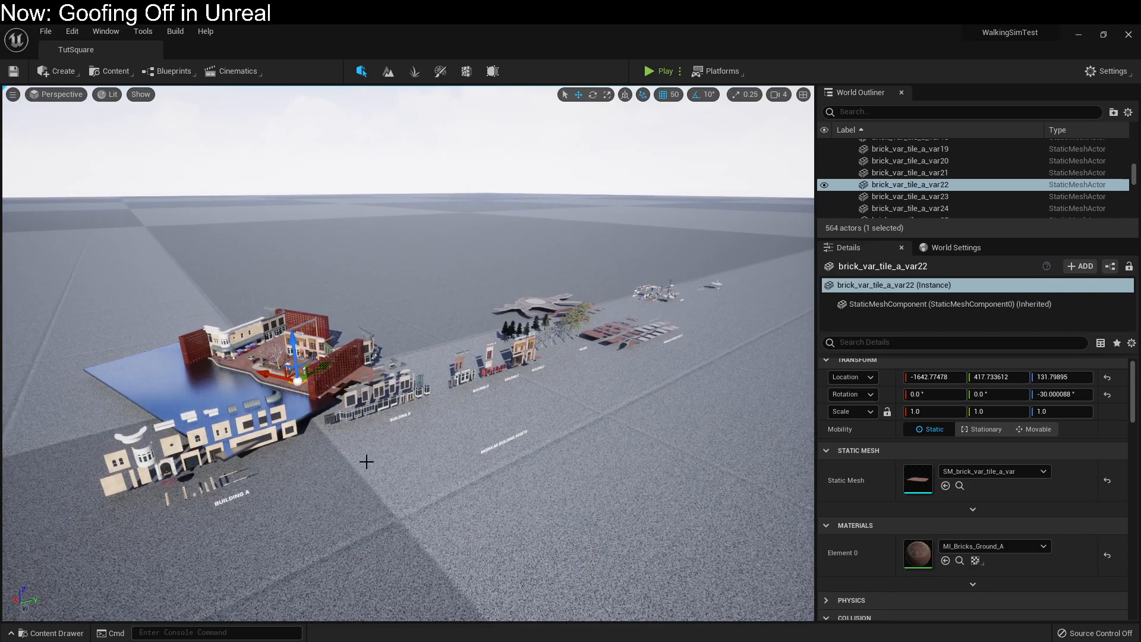
pyautogui.press('f')
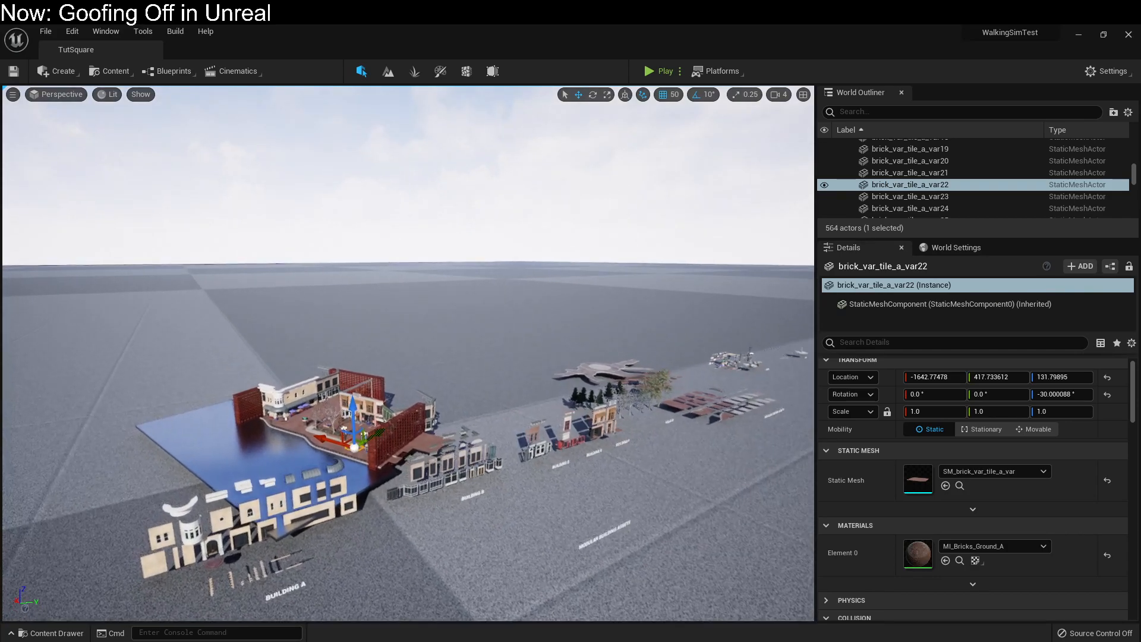
pyautogui.moveTo(338, 382); pyautogui.dragTo(752, 420, button='right')
pyautogui.click(437, 350)
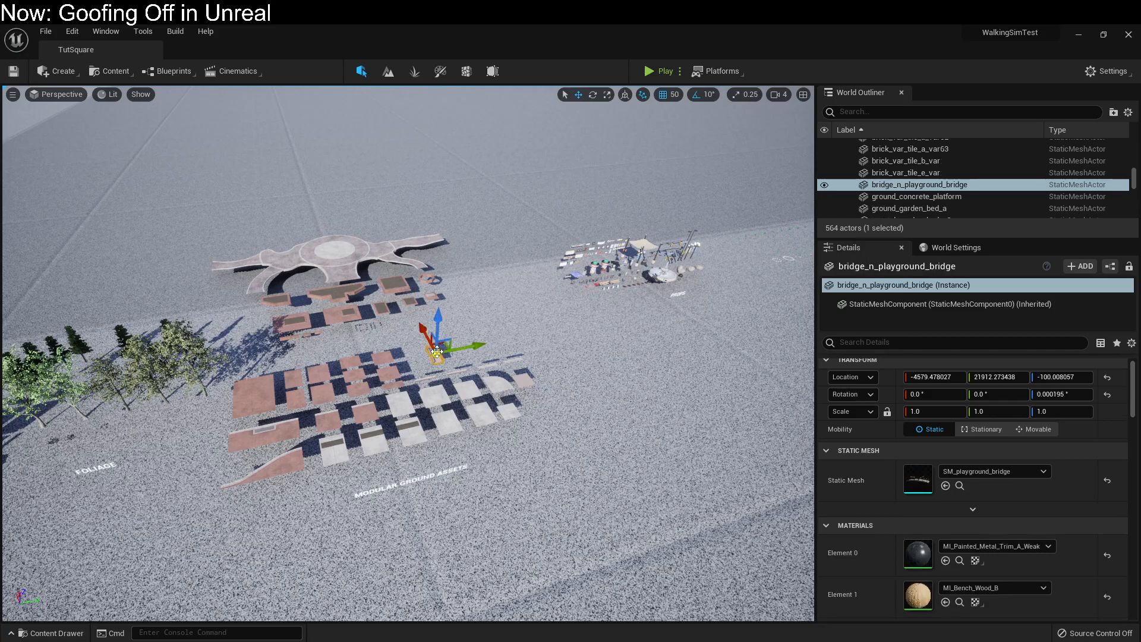
pyautogui.hotkey('ctrl', 'd')
# Step: Move the bridge copy onto the plaza beside the café umbrellas, at a location of about 2571, 12, 199
pyautogui.moveTo(446, 347); pyautogui.dragTo(80, 326)
pyautogui.moveTo(79, 326); pyautogui.dragTo(35, 368, button='right')
pyautogui.press('a')
pyautogui.moveTo(558, 208)
pyautogui.mouseDown(button='right')
pyautogui.moveTo(570, 218)
pyautogui.moveTo(558, 208)
pyautogui.mouseUp(button='right')
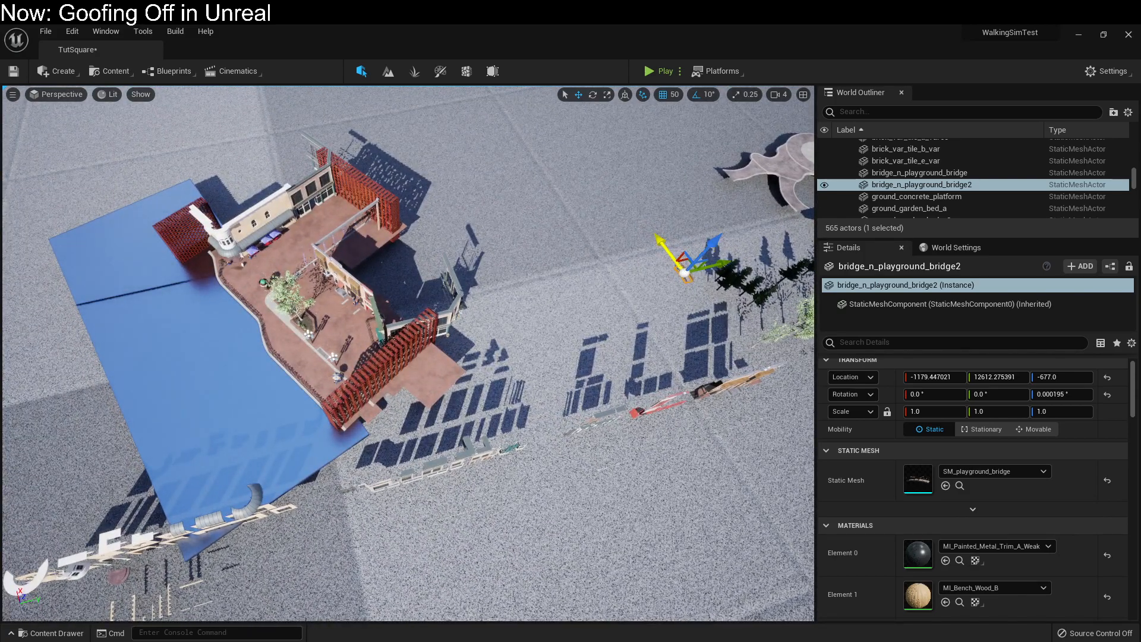
pyautogui.click(686, 262)
pyautogui.click(683, 272)
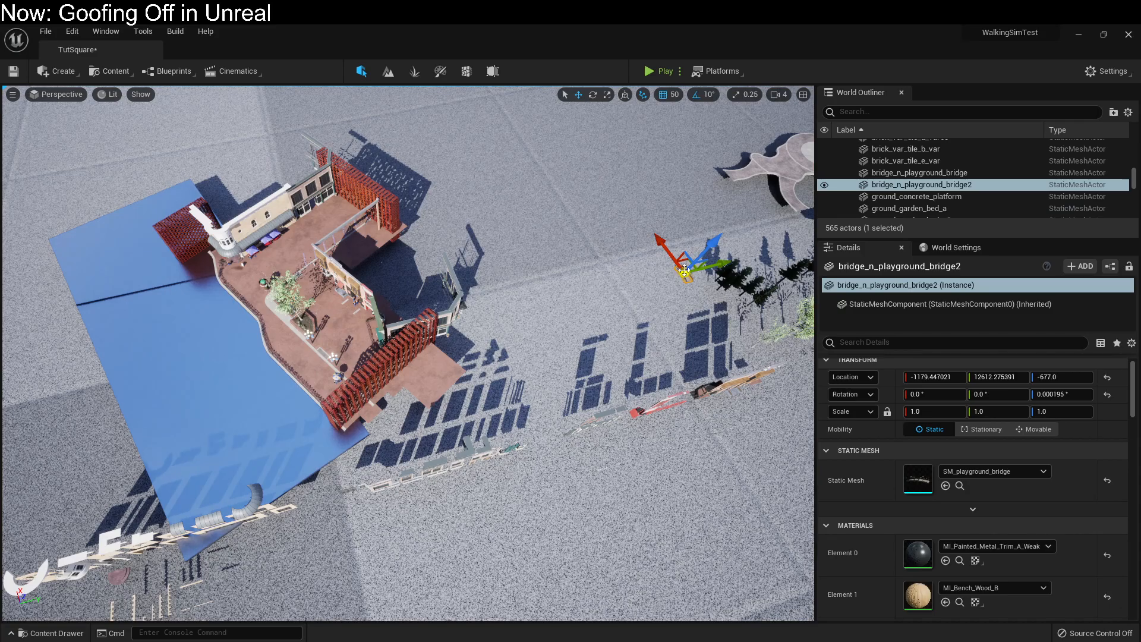
pyautogui.moveTo(687, 262); pyautogui.dragTo(282, 266)
pyautogui.press('w')
pyautogui.moveTo(281, 267); pyautogui.dragTo(247, 262, button='right')
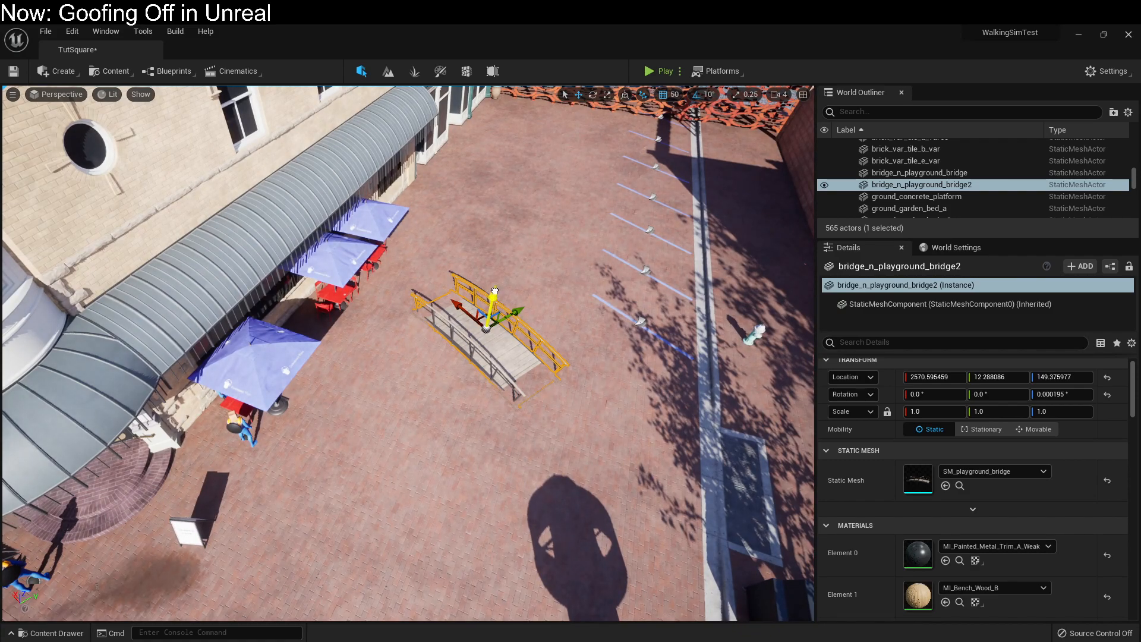
pyautogui.moveTo(494, 291); pyautogui.dragTo(498, 286)
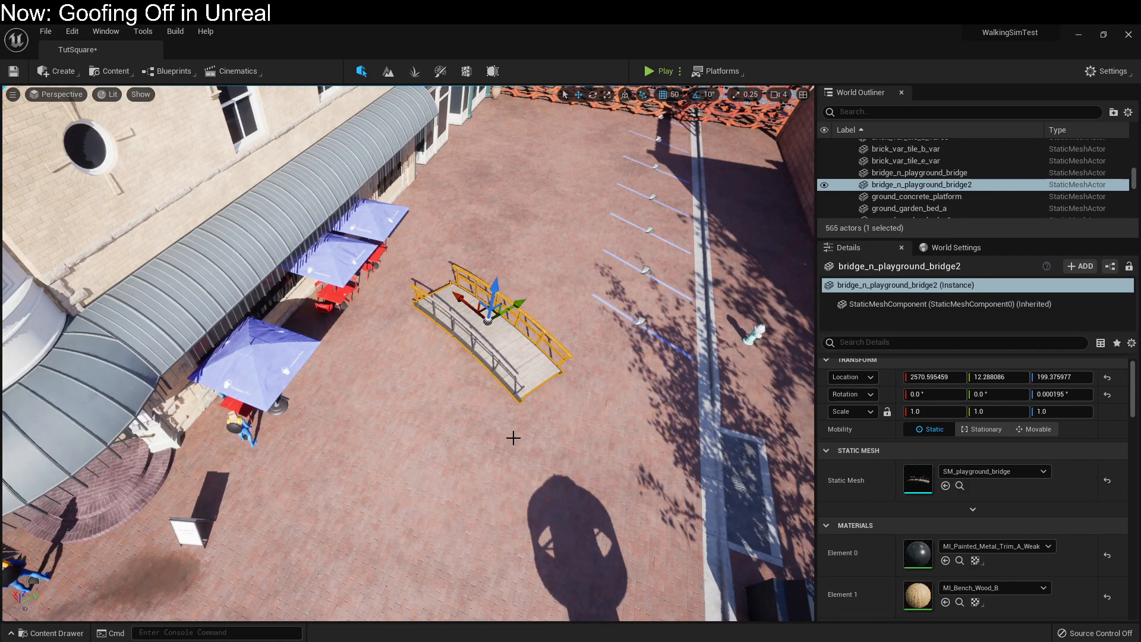
# Step: Inspect the bridge copy on the plaza from several angles and delete it
pyautogui.moveTo(515, 436); pyautogui.dragTo(416, 357, button='right')
pyautogui.press('s')
pyautogui.press('s')
pyautogui.press('w')
pyautogui.press('w')
pyautogui.press('w')
pyautogui.press('w')
pyautogui.press('w')
pyautogui.moveTo(552, 449); pyautogui.dragTo(554, 451, button='right')
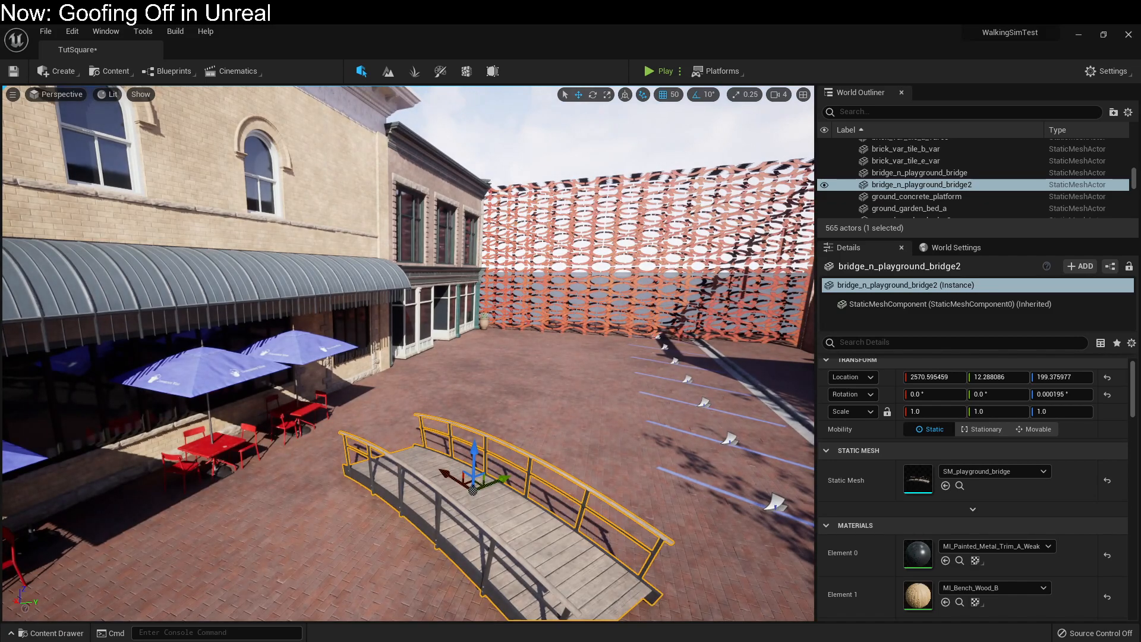
pyautogui.scroll(-3, 429, 404)
pyautogui.press('Delete')
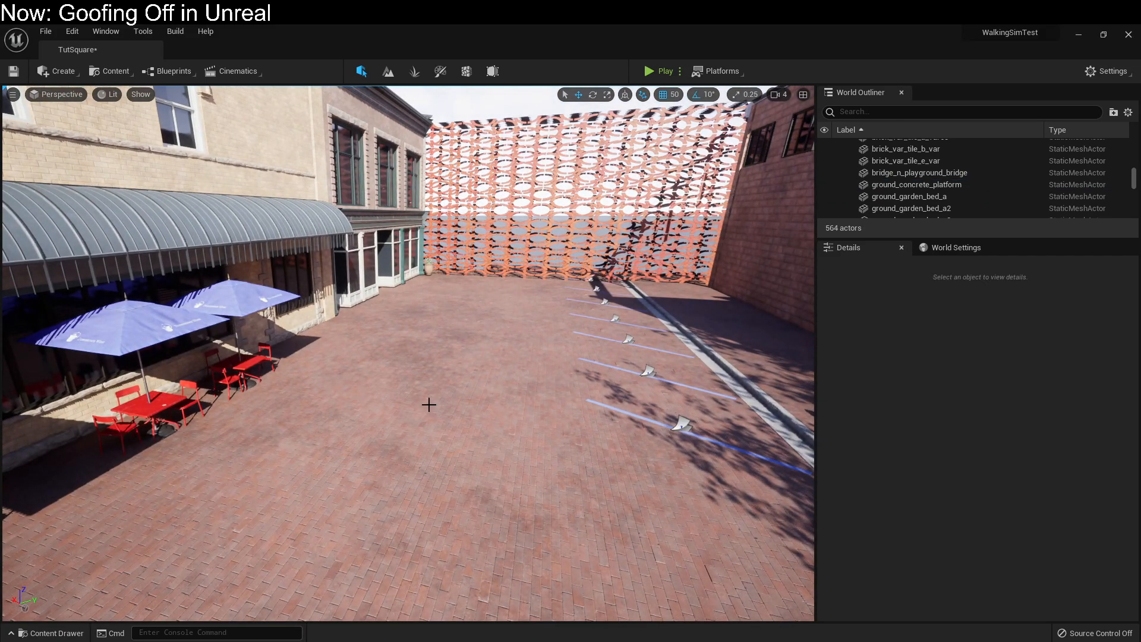
# Step: Delete the brick ground tile near the café umbrellas and fill the gap with a copy of the adjacent tile
pyautogui.moveTo(427, 385); pyautogui.dragTo(399, 343, button='right')
pyautogui.press('s')
pyautogui.press('w')
pyautogui.press('s')
pyautogui.press('w')
pyautogui.click(390, 331)
pyautogui.scroll(-10, 395, 346)
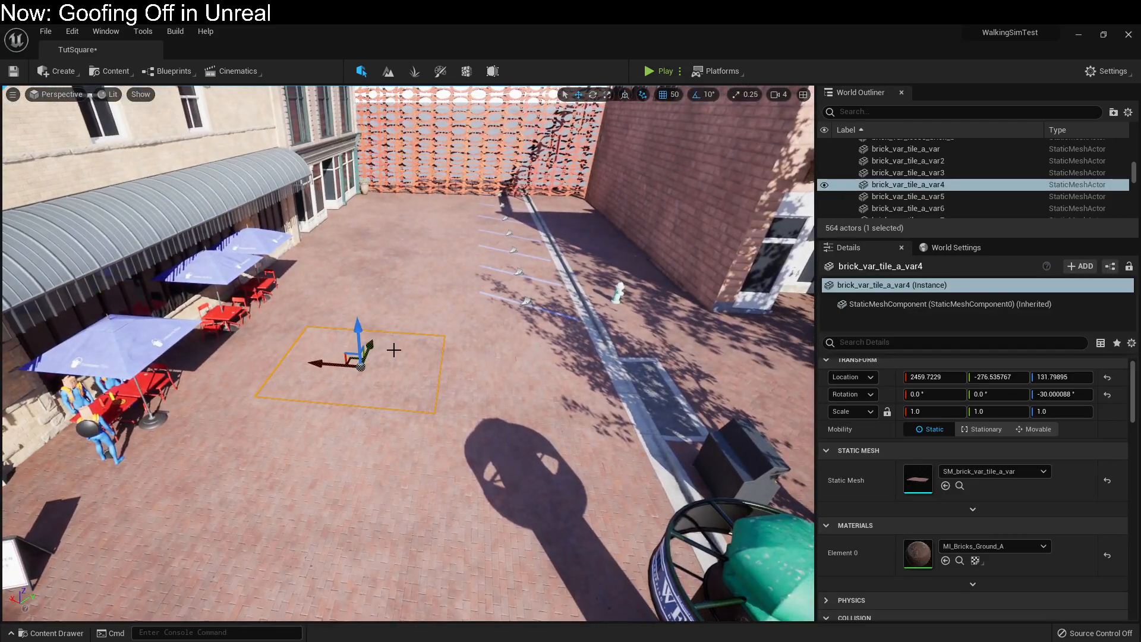
pyautogui.press('Delete')
pyautogui.click(466, 370)
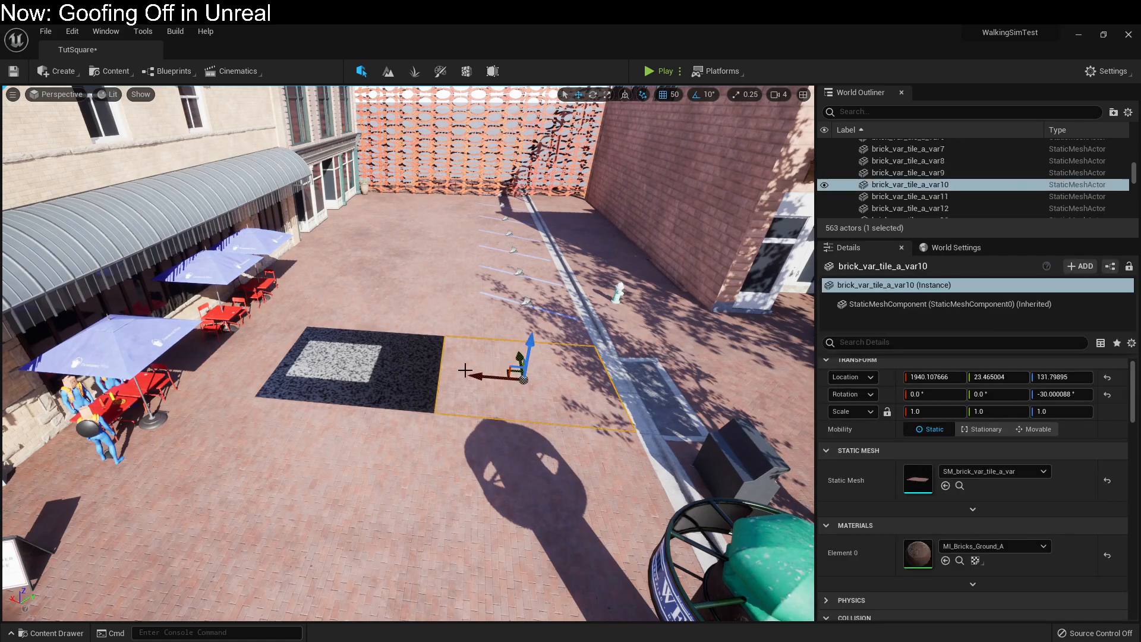
pyautogui.moveTo(480, 386); pyautogui.dragTo(319, 367)
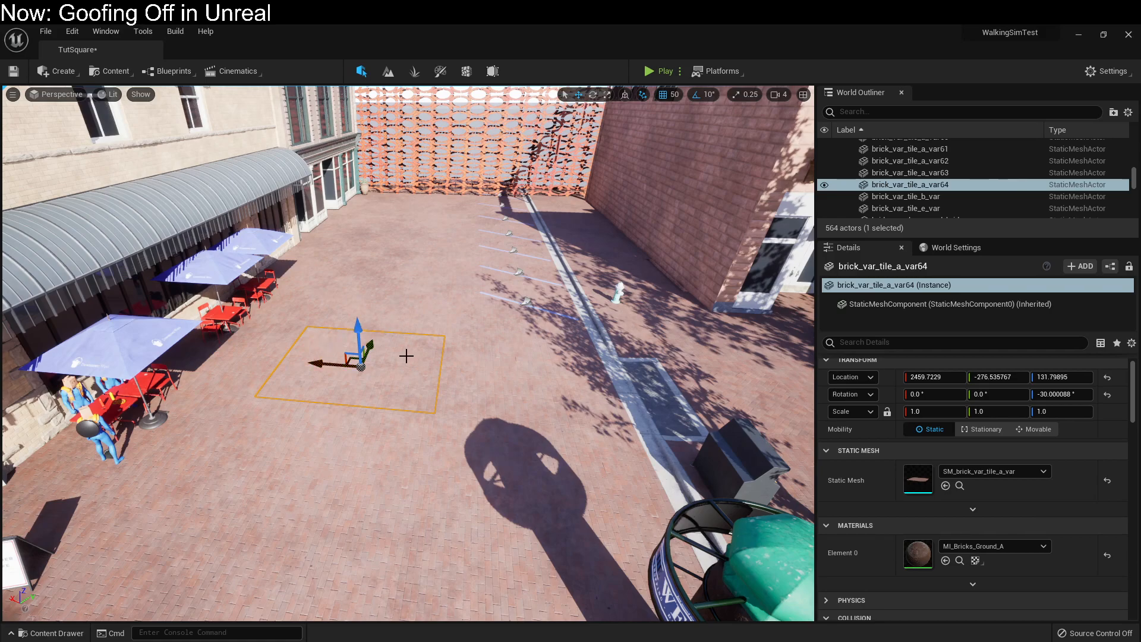
# Step: Duplicate the replacement tile 150 units higher and set the copy's static mesh to SM_playground_bridge
pyautogui.keyDown('alt'); pyautogui.moveTo(360, 333); pyautogui.dragTo(370, 287); pyautogui.keyUp('alt')
pyautogui.moveTo(454, 331); pyautogui.dragTo(457, 319, button='right')
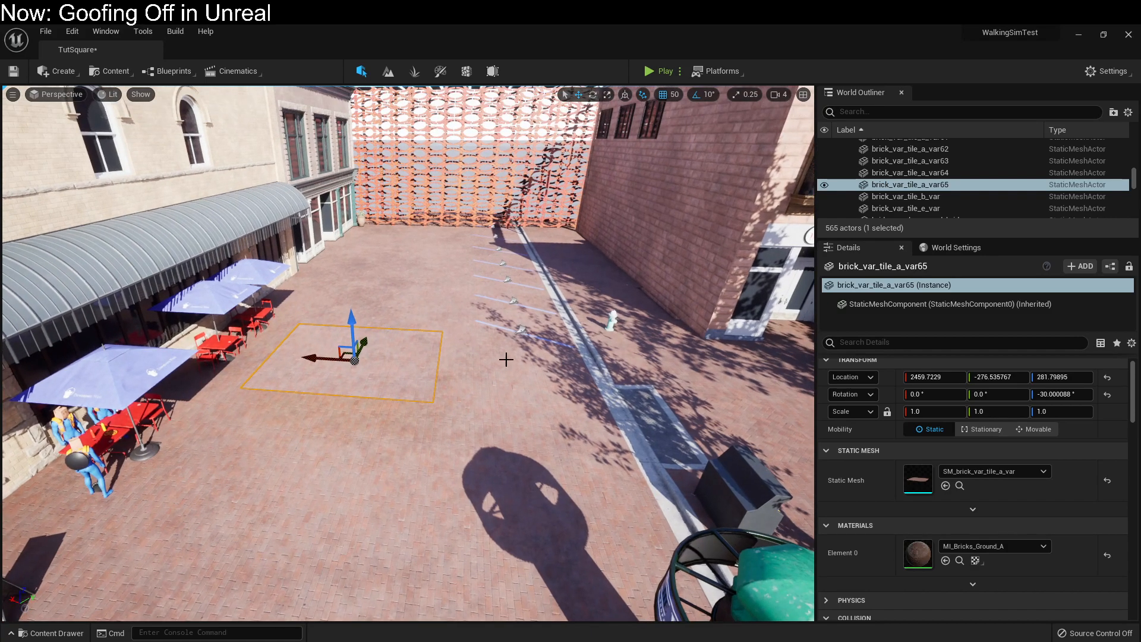
pyautogui.click(1000, 471)
pyautogui.write('bridge')
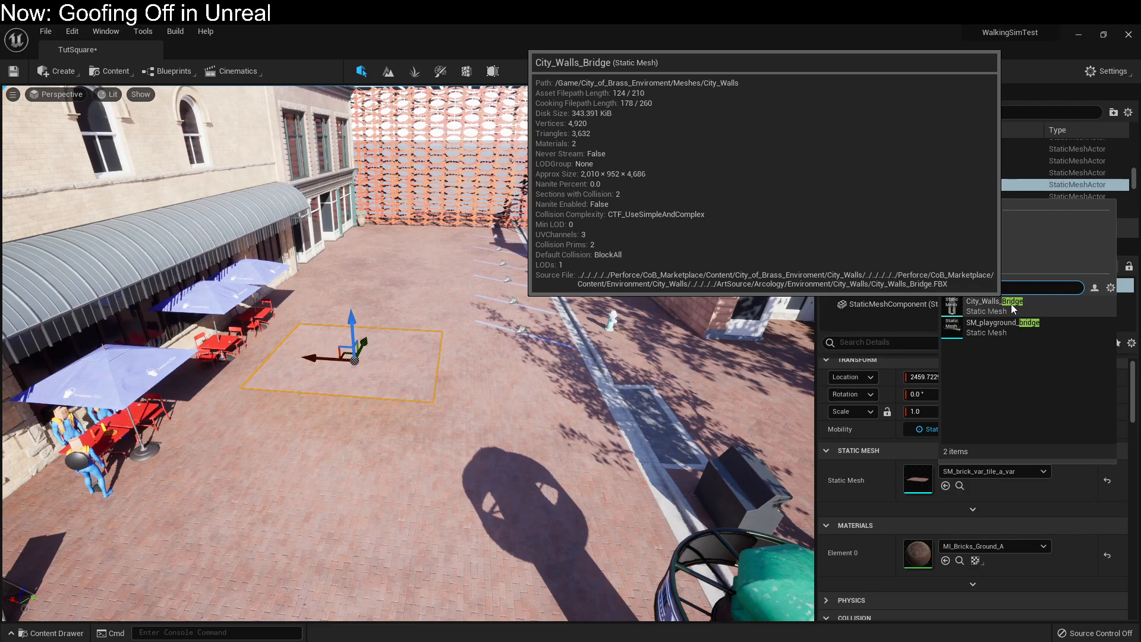
pyautogui.click(1002, 327)
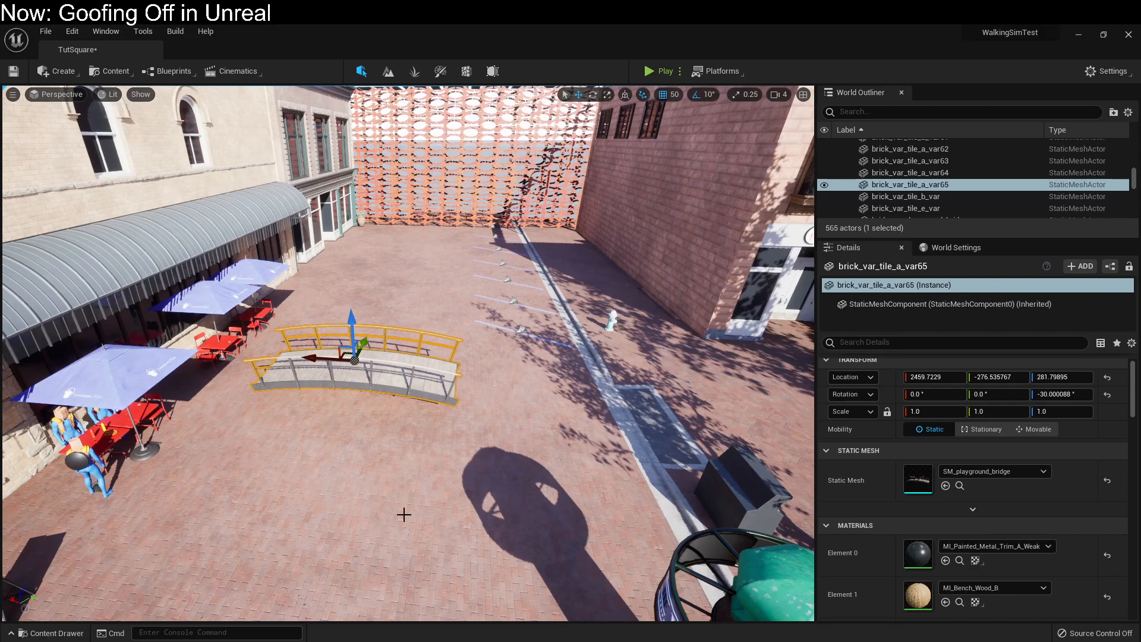
# Step: Duplicate the brick tile behind the new bridge 150 units higher and paste the original playground bridge's static mesh onto the copy
pyautogui.click(408, 297)
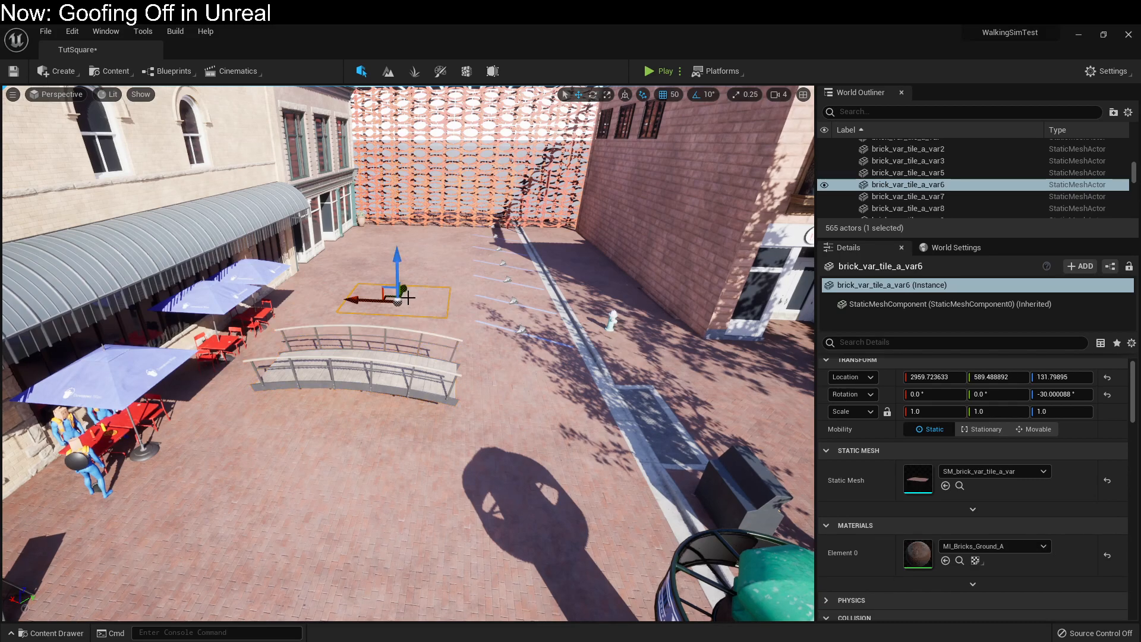
pyautogui.moveTo(396, 250); pyautogui.dragTo(398, 222)
pyautogui.moveTo(480, 282); pyautogui.dragTo(689, 221, button='right')
pyautogui.moveTo(491, 311); pyautogui.dragTo(552, 423, button='right')
pyautogui.click(548, 413)
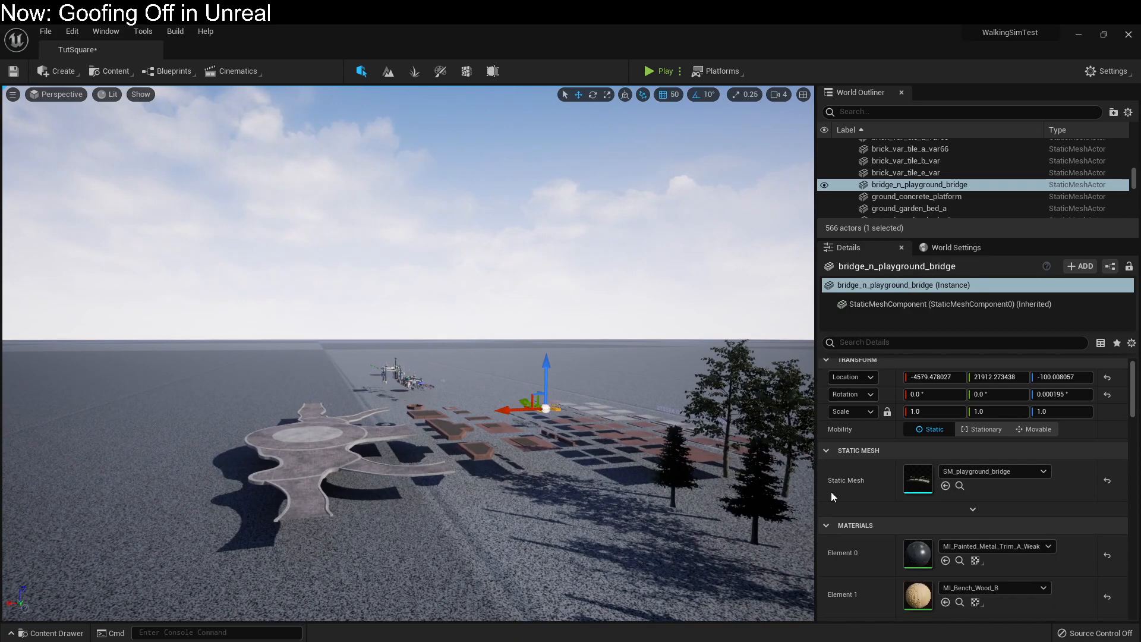
pyautogui.rightClick(878, 475)
pyautogui.click(915, 488)
pyautogui.moveTo(671, 368); pyautogui.dragTo(416, 457, button='right')
pyautogui.click(724, 347)
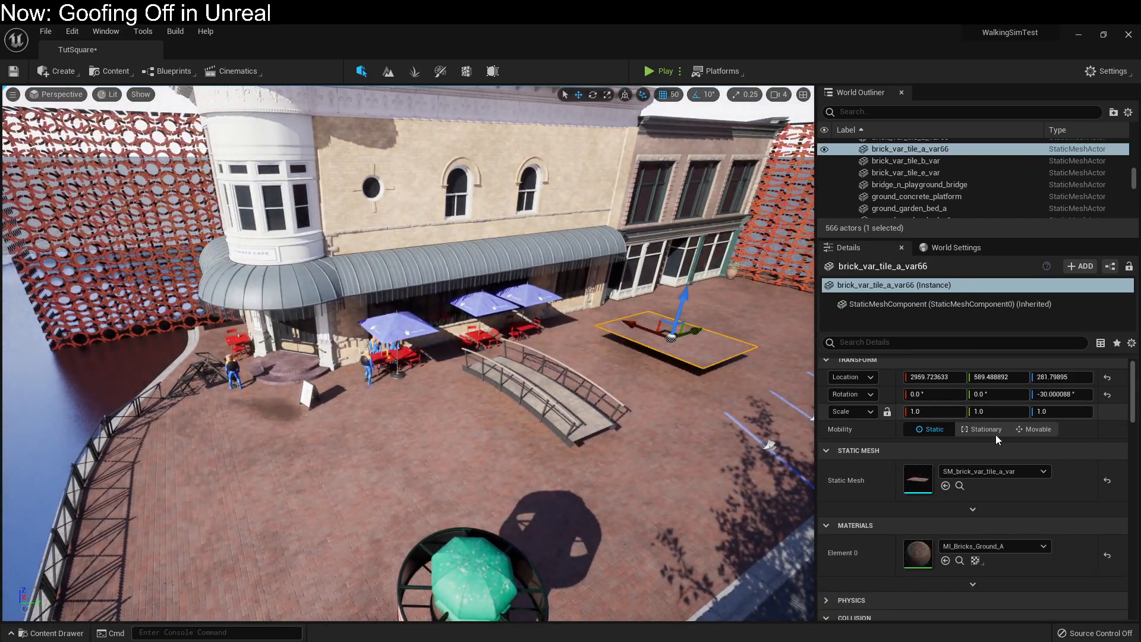
pyautogui.rightClick(897, 478)
pyautogui.click(934, 500)
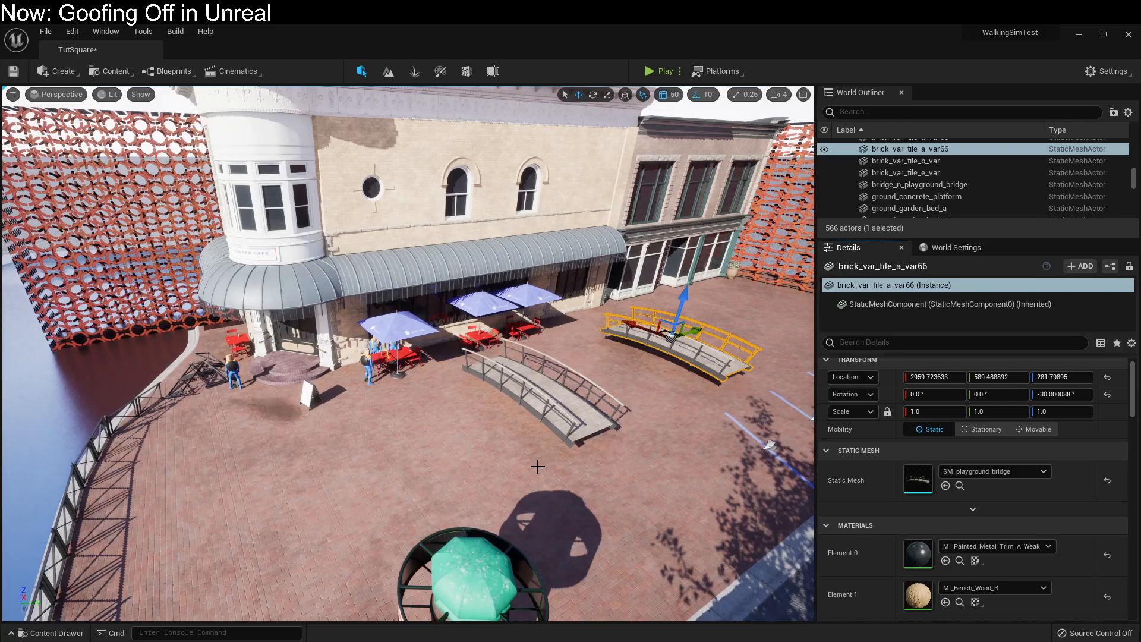
# Step: Set the static mesh of the CornerCafe's blank upper wall panel to SM_build_cafe_a_door_a
pyautogui.moveTo(549, 416); pyautogui.dragTo(434, 369, button='right')
pyautogui.press('w')
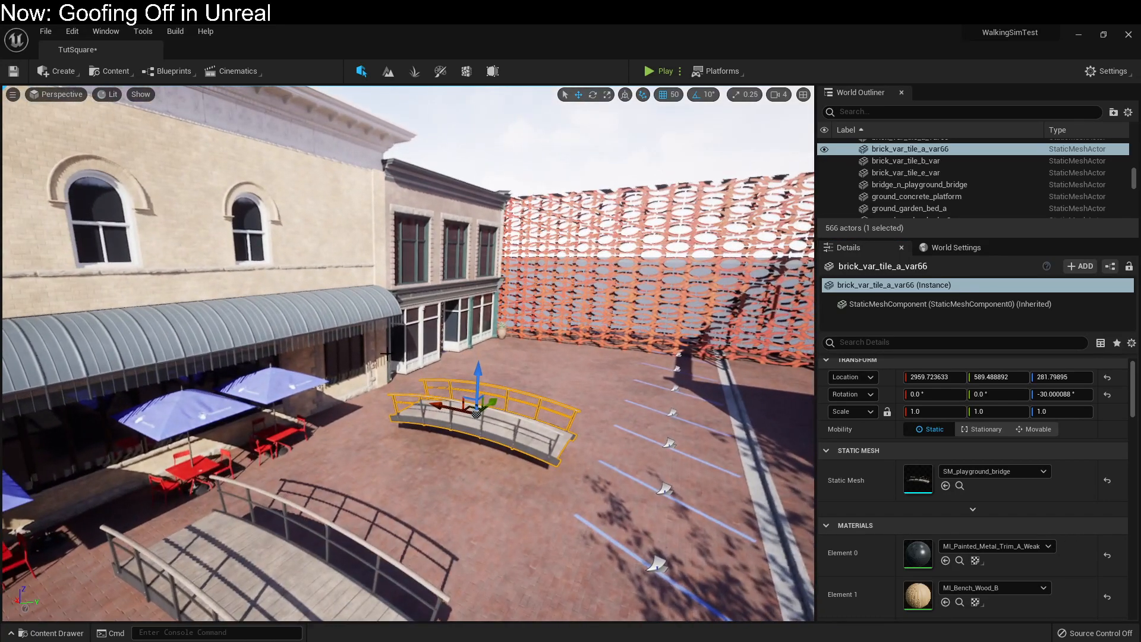
pyautogui.click(330, 204)
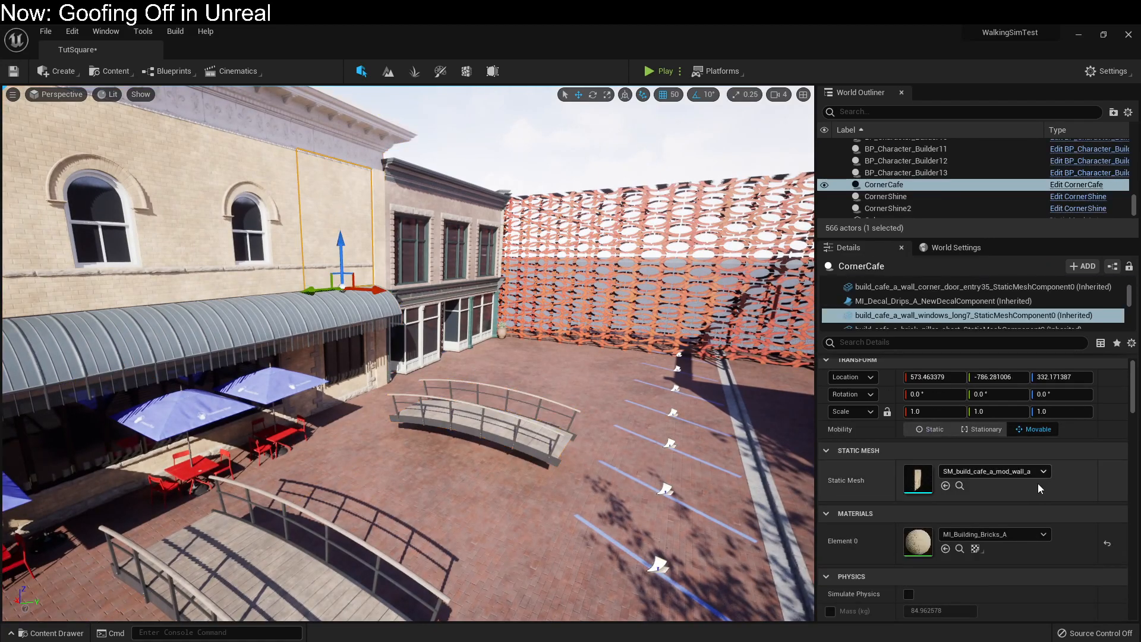
pyautogui.click(972, 471)
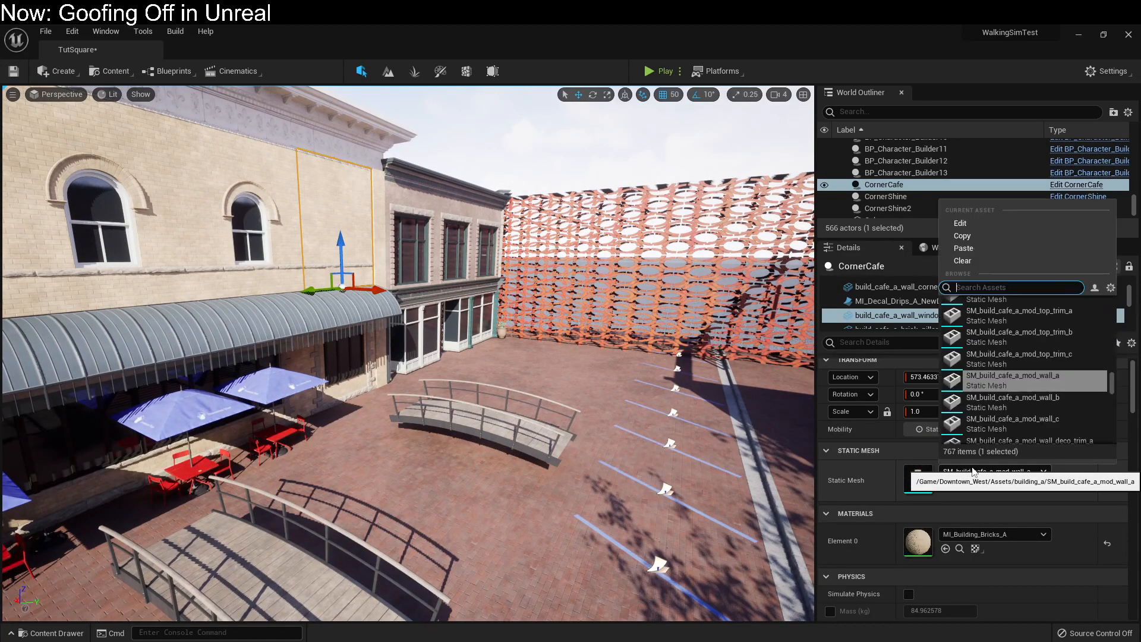
pyautogui.scroll(3, 1000, 374)
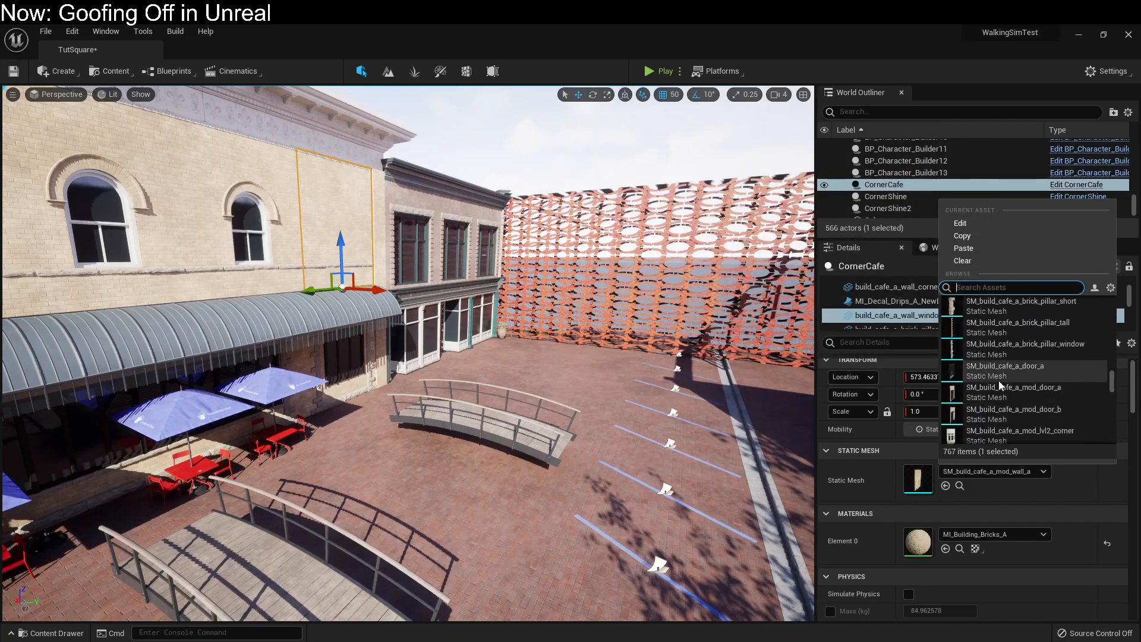
pyautogui.press('Escape')
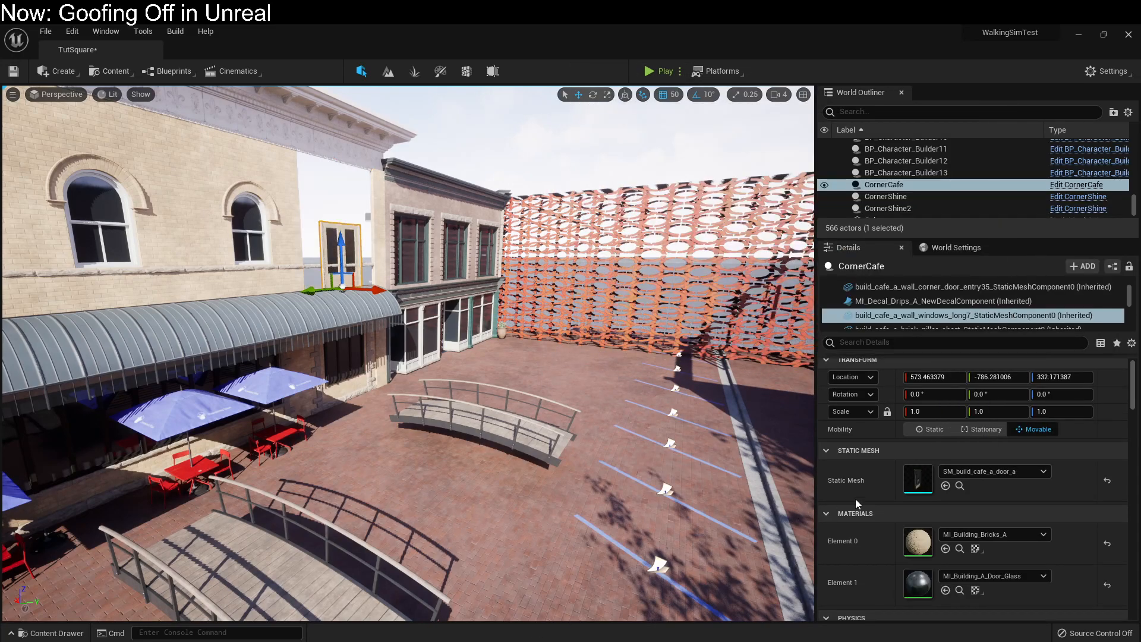
# Step: Try SM_build_cafe_a_mod_lvl2_windows_c on the upper wall panel and replace it with SM_build_cafe_a_mod_windows_long_c
pyautogui.click(993, 471)
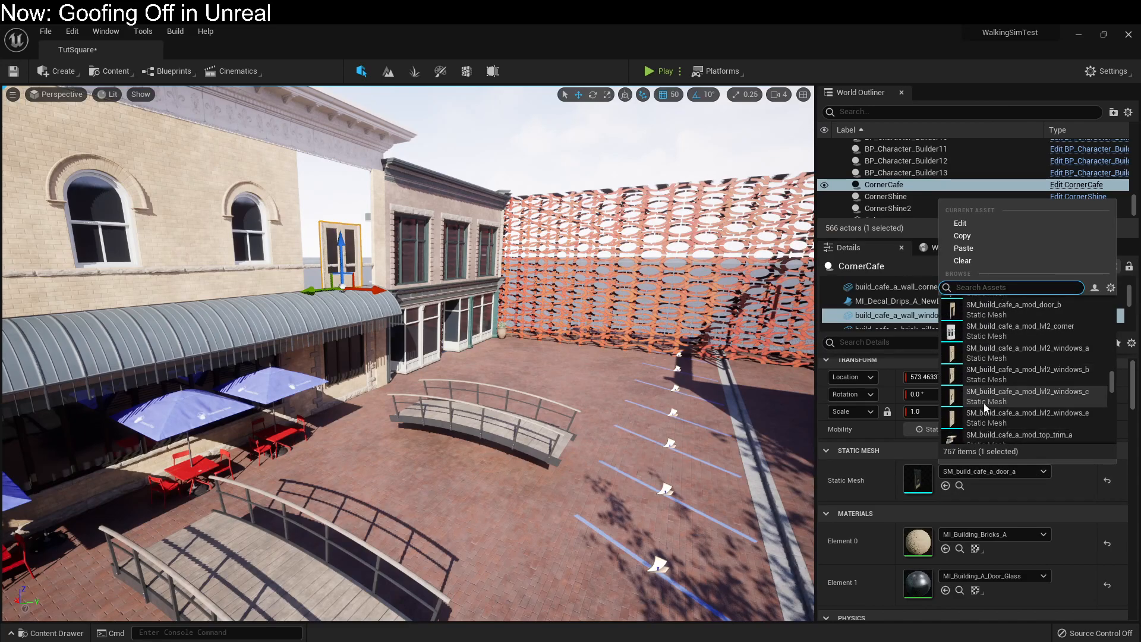
pyautogui.click(986, 397)
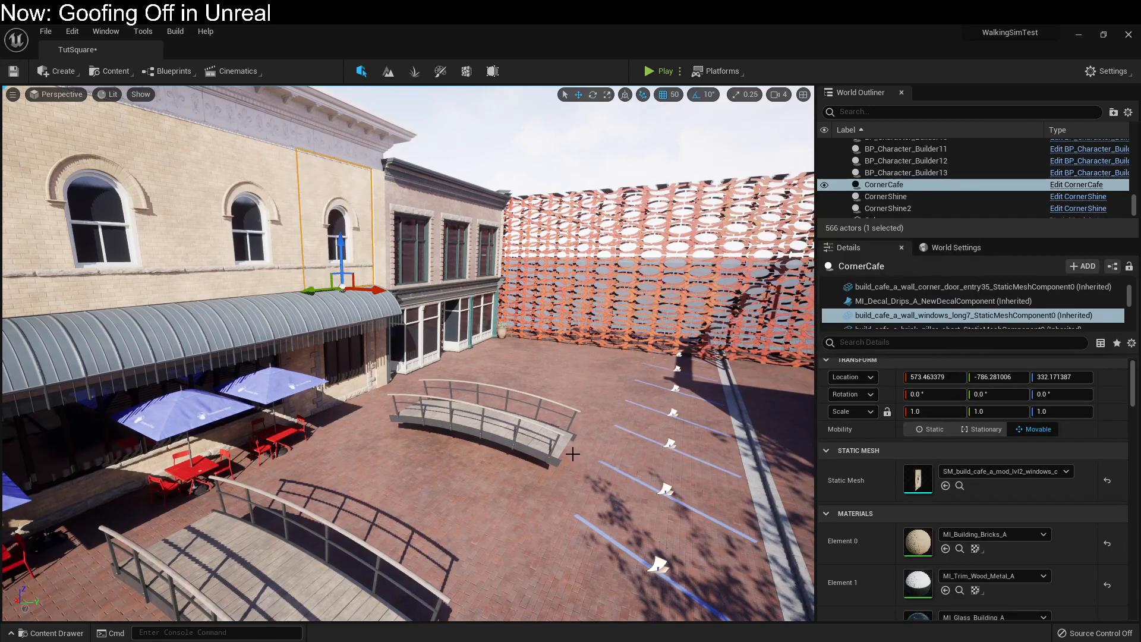
pyautogui.click(1031, 471)
pyautogui.click(981, 397)
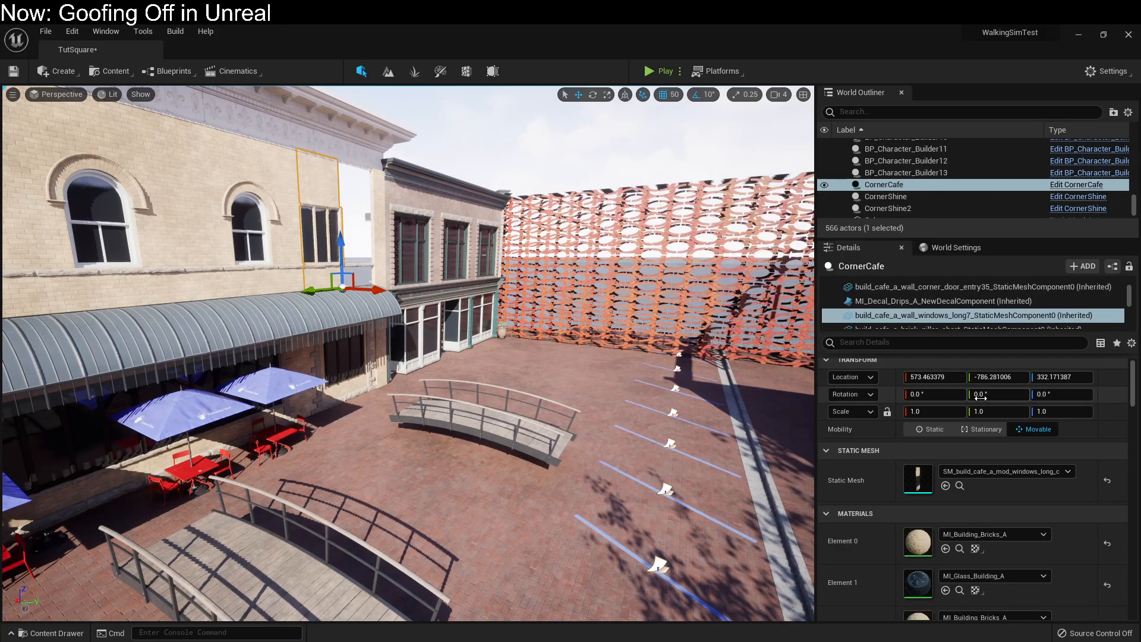
# Step: Fill the remaining gap in the café's upper wall with a duplicate window panel offset 250 units along Y
pyautogui.press('f')
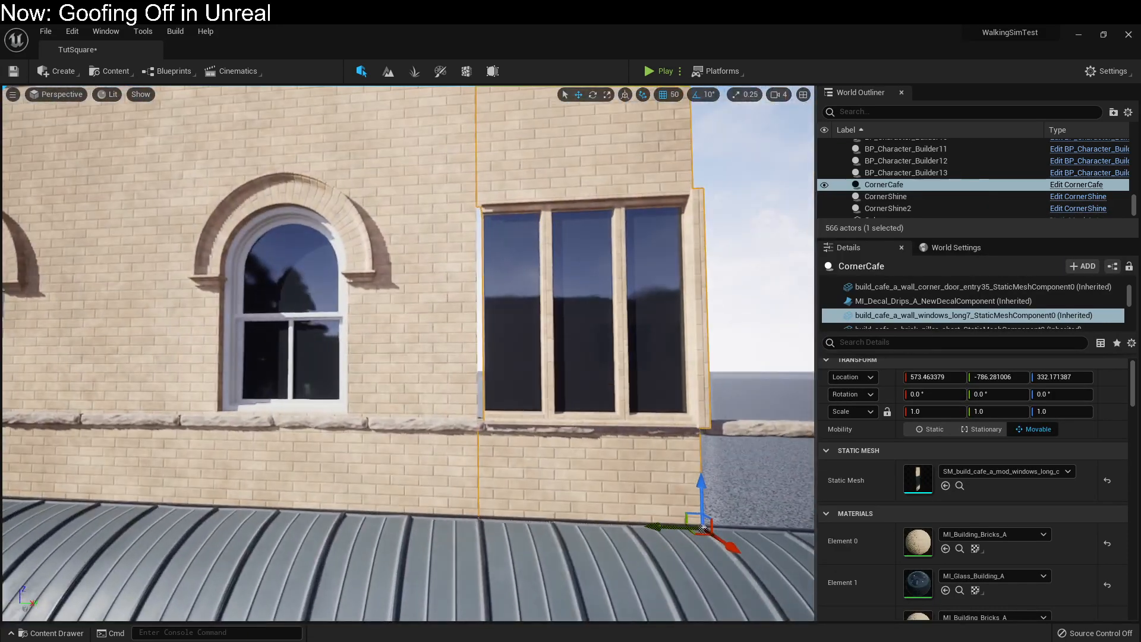
pyautogui.moveTo(408, 354); pyautogui.dragTo(451, 347, button='right')
pyautogui.press('s')
pyautogui.press('w')
pyautogui.press('d')
pyautogui.press('a')
pyautogui.press('s')
pyautogui.moveTo(768, 440); pyautogui.dragTo(767, 439, button='right')
pyautogui.moveTo(449, 446)
pyautogui.mouseDown()
pyautogui.moveTo(571, 445)
pyautogui.moveTo(455, 445)
pyautogui.mouseUp()
# Step: Try mirroring the window panel with an X scale of -1, restore the scale to 1, and select the whole CornerCafe
pyautogui.click(933, 411)
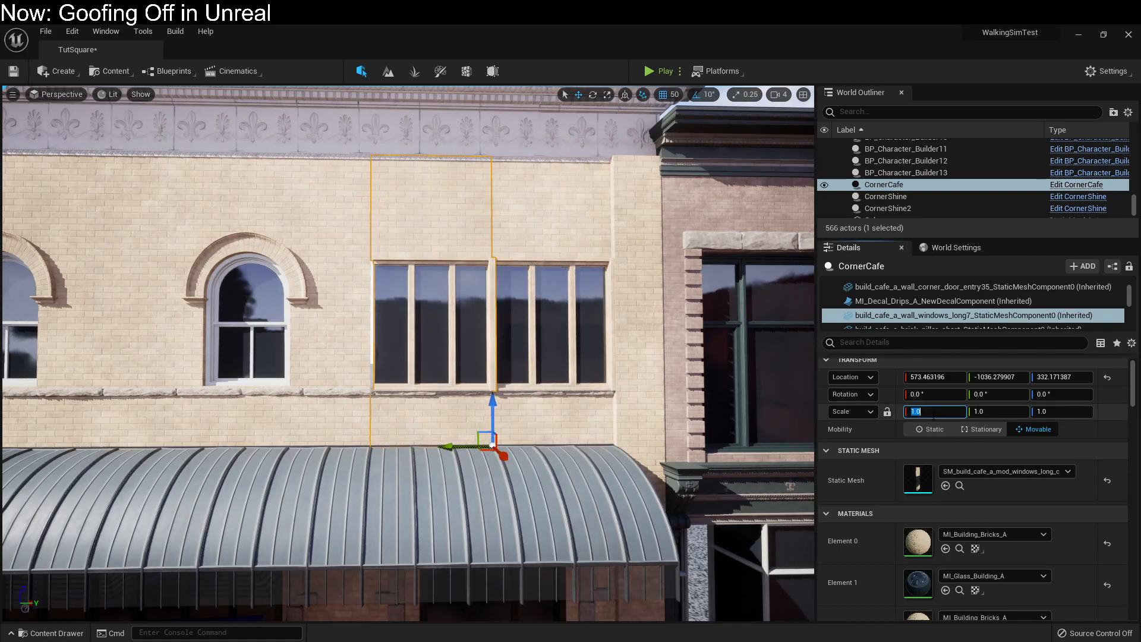
pyautogui.write('-1')
pyautogui.press('Return')
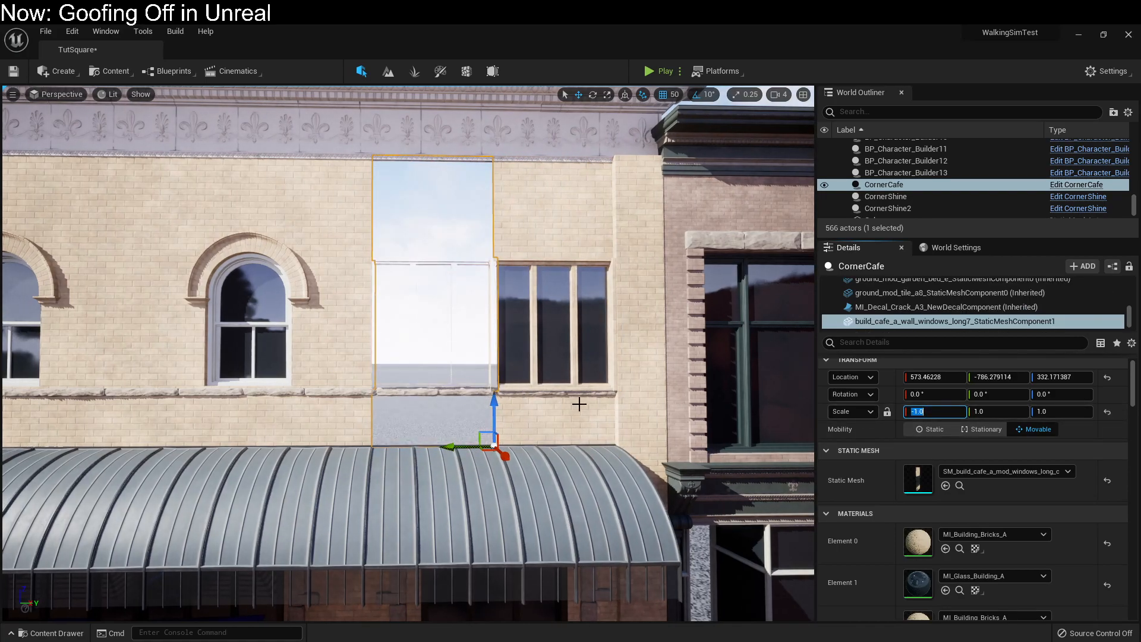
pyautogui.write('2')
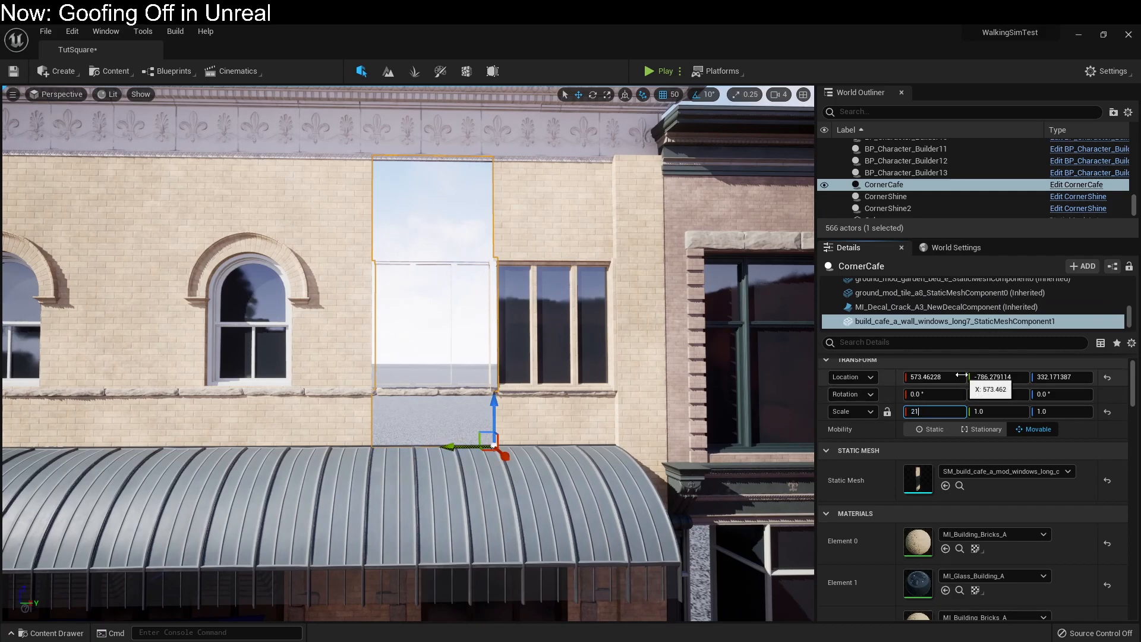
pyautogui.write('1')
pyautogui.press('Return')
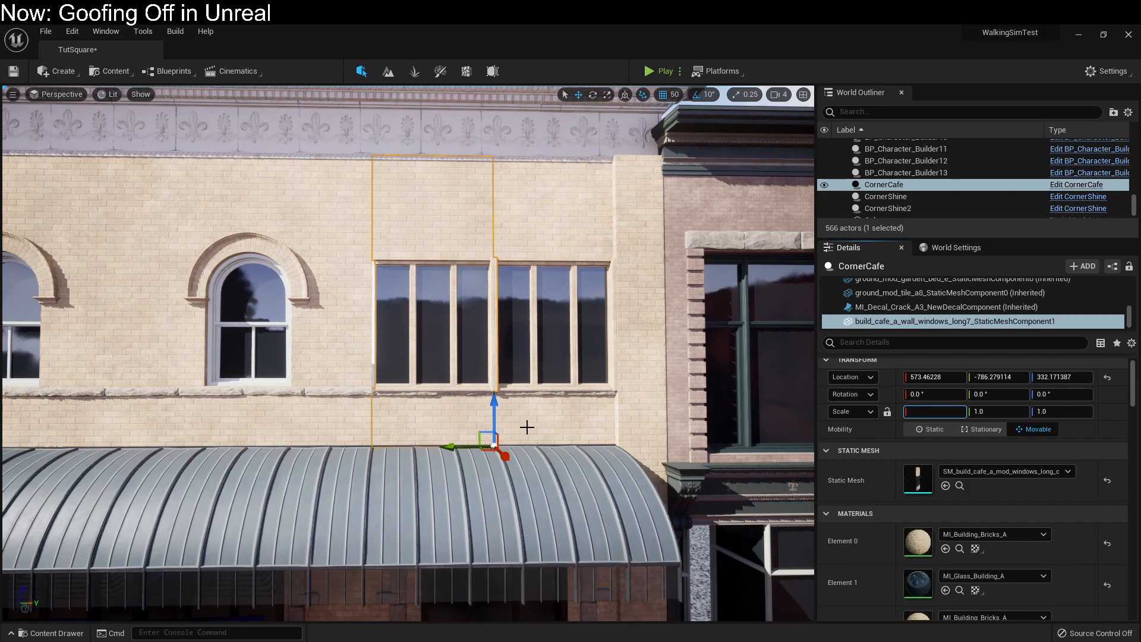
pyautogui.click(442, 322)
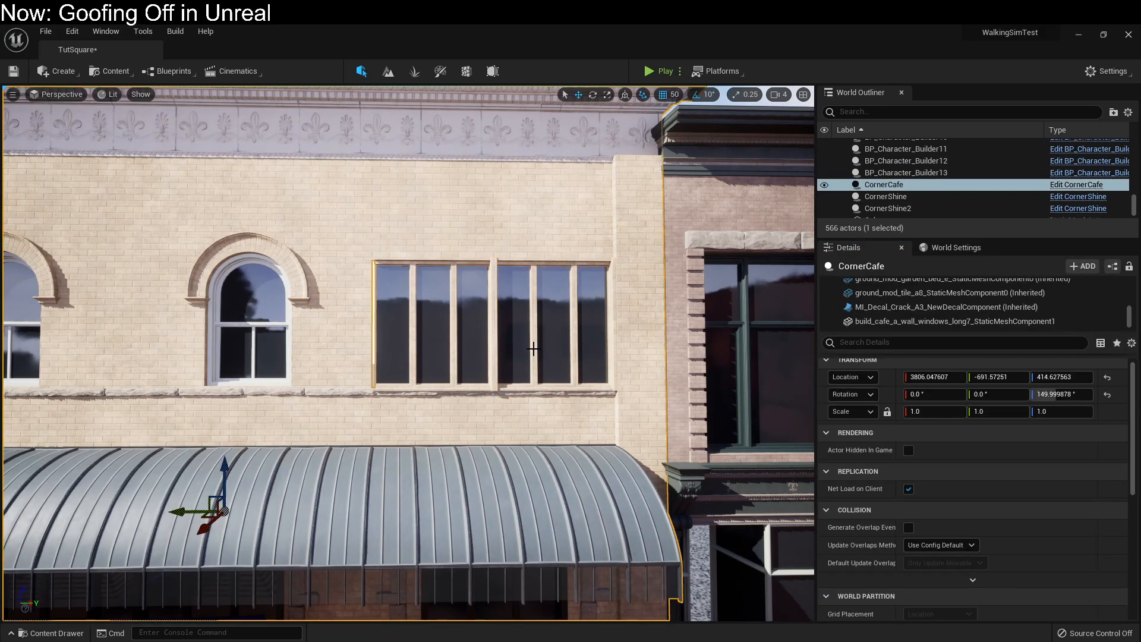
# Step: Delete the long window panel nearest the arched window from the CornerCafe's upper wall
pyautogui.click(464, 296)
pyautogui.press('Delete')
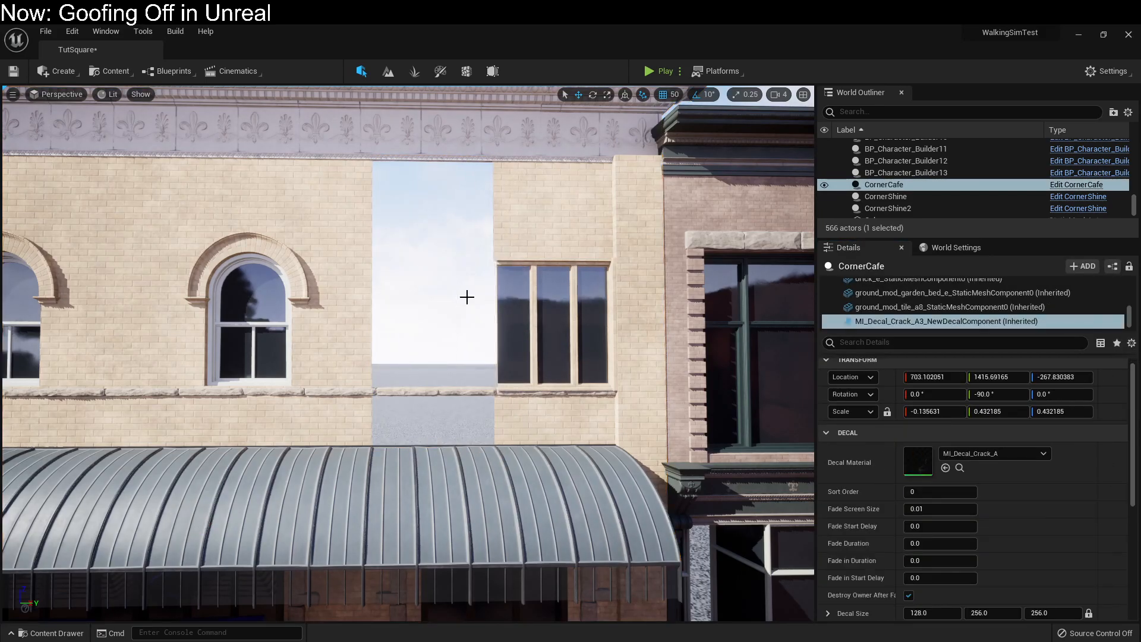
pyautogui.click(534, 251)
pyautogui.moveTo(544, 236); pyautogui.dragTo(570, 282, button='right')
pyautogui.press('s')
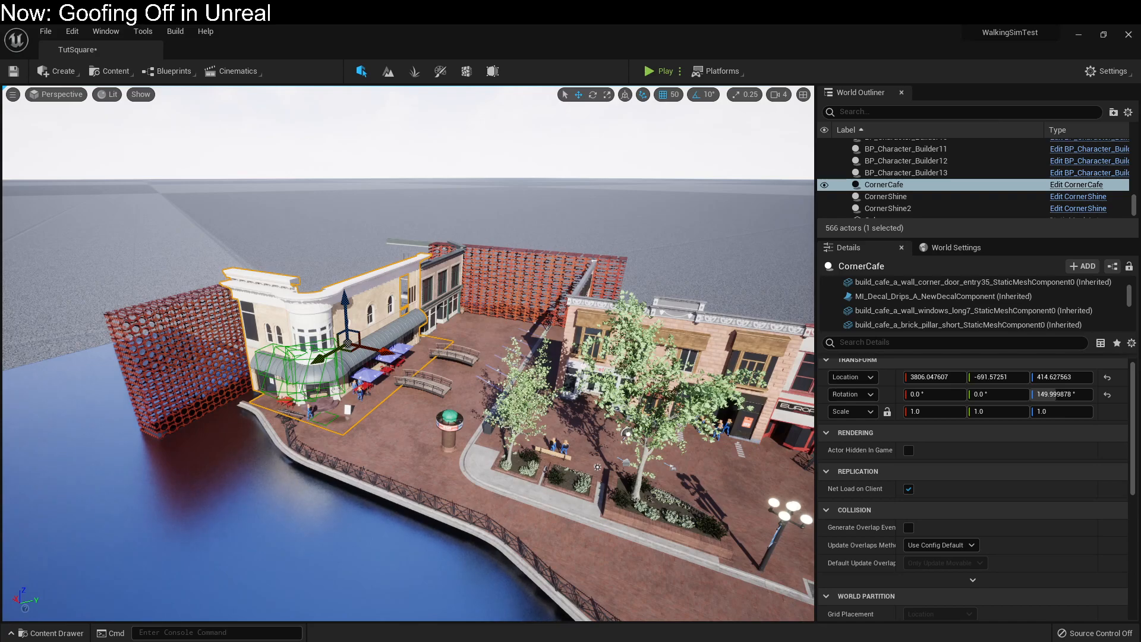
pyautogui.press('w')
pyautogui.moveTo(435, 275); pyautogui.dragTo(455, 275, button='right')
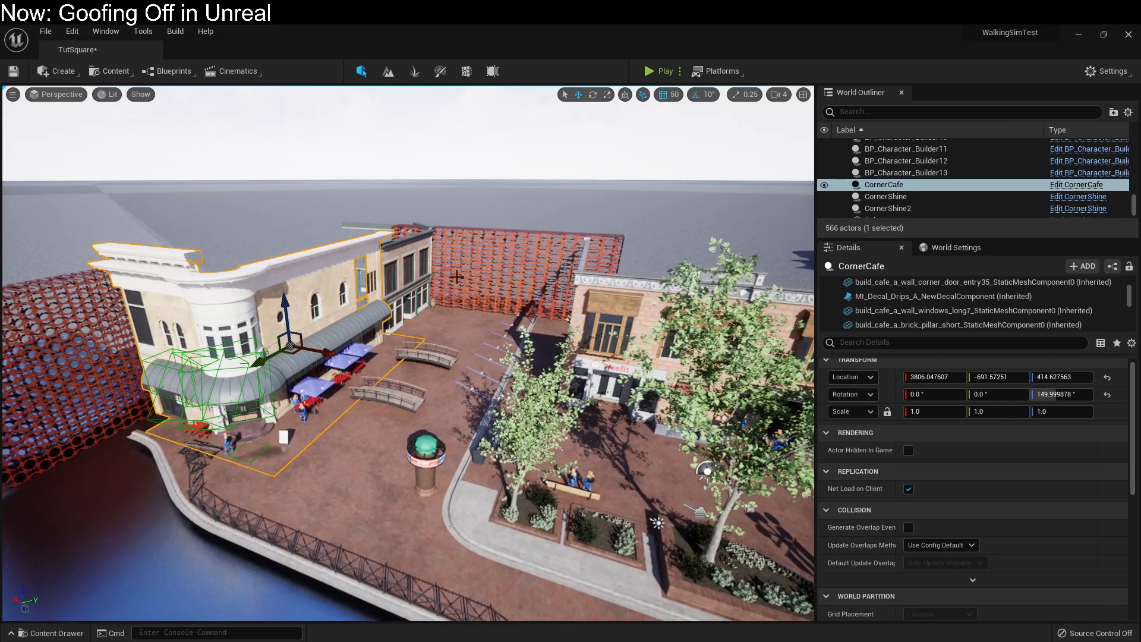
# Step: Undo the deletion, the pasted window panel and the mesh swap back to the plain SM_build_cafe_a_mod_wall_a panel
pyautogui.hotkey('ctrl', 'z')
pyautogui.hotkey('ctrl', 'z')
pyautogui.hotkey('ctrl', 'z')
pyautogui.hotkey('ctrl', 'z')
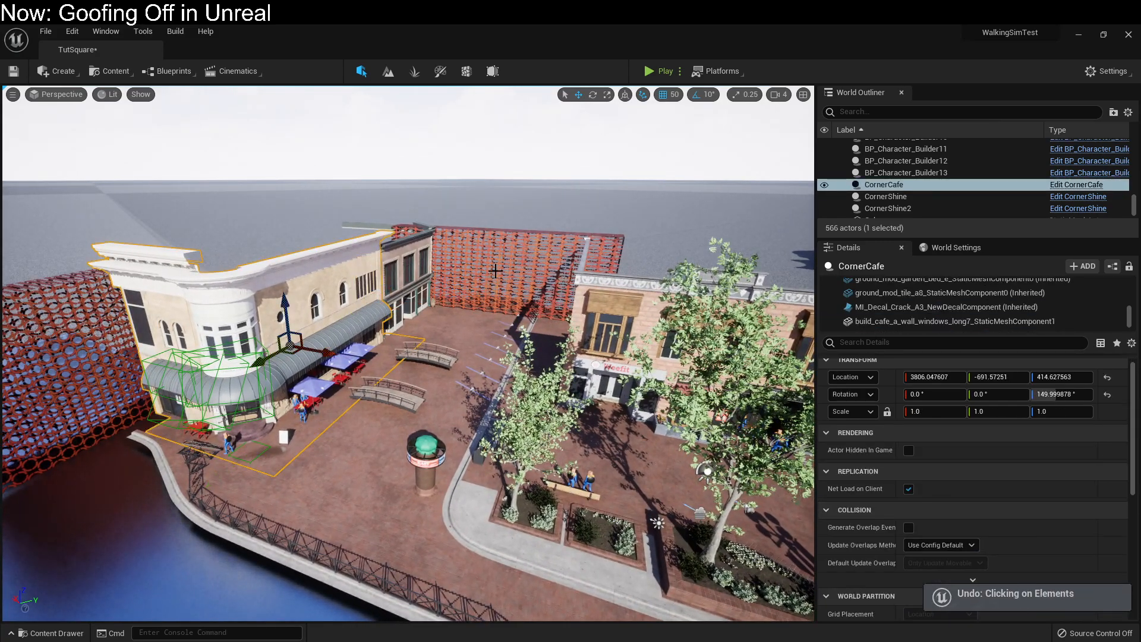
pyautogui.hotkey('ctrl', 'z')
pyautogui.hotkey('ctrl', 'z')
pyautogui.hotkey('ctrl', 'z')
pyautogui.hotkey('ctrl', 'z')
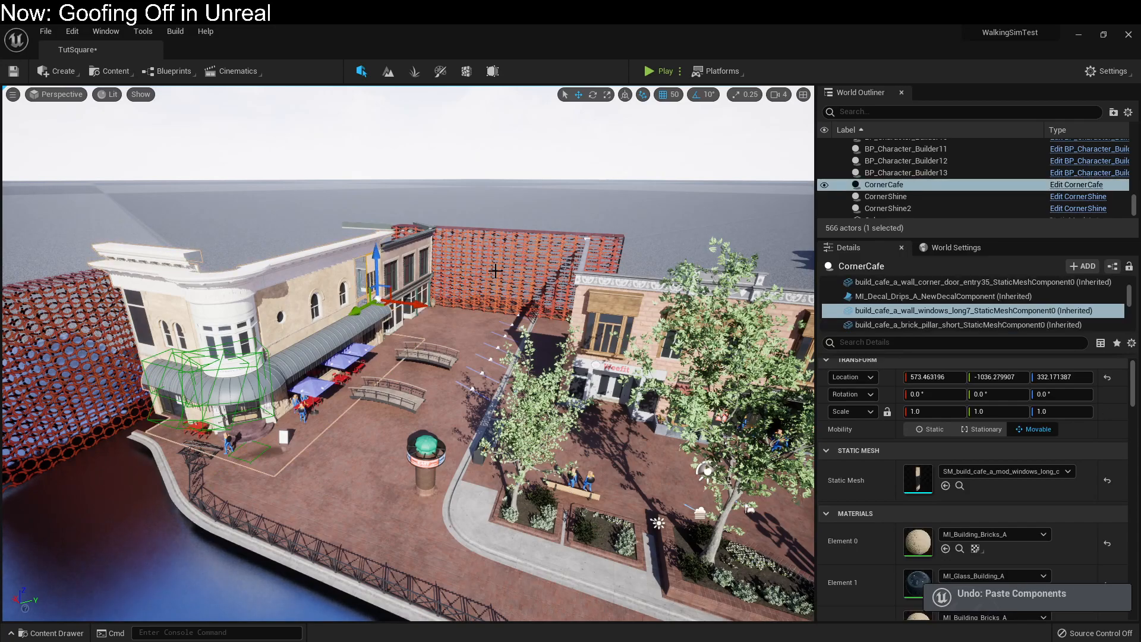
pyautogui.hotkey('ctrl', 'z')
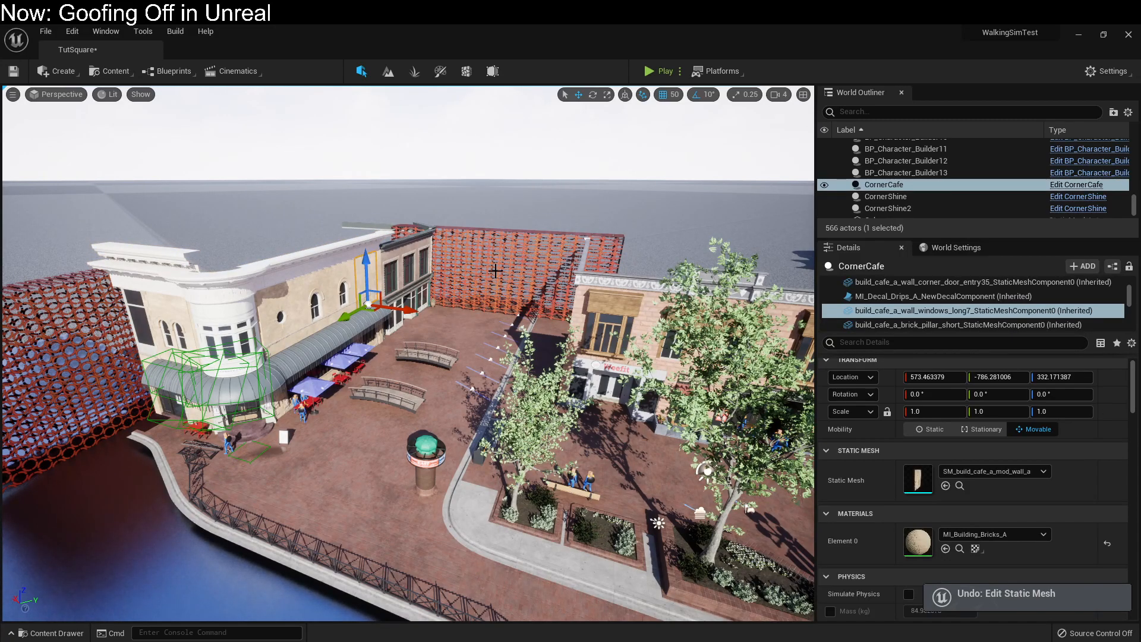
# Step: Duplicate the plain café wall panel away from the kit pieces and place a second copy directly beside it
pyautogui.moveTo(416, 321); pyautogui.dragTo(618, 356, button='right')
pyautogui.moveTo(475, 368); pyautogui.dragTo(286, 386, button='right')
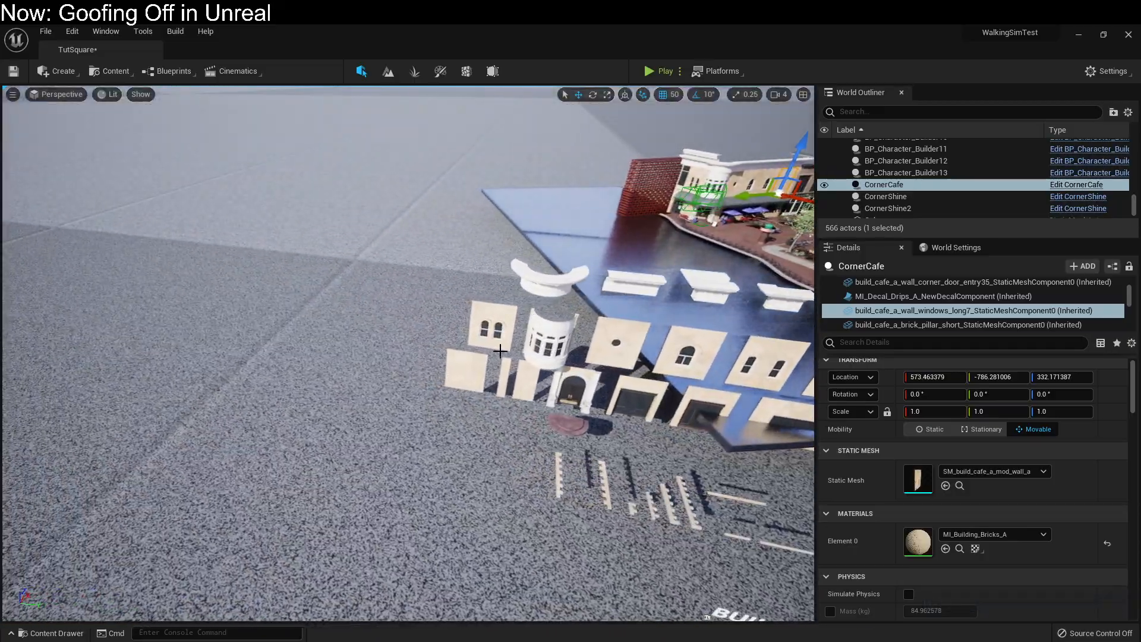
pyautogui.click(474, 369)
pyautogui.moveTo(475, 368); pyautogui.dragTo(544, 404, button='right')
pyautogui.keyDown('alt'); pyautogui.moveTo(387, 517); pyautogui.dragTo(230, 357); pyautogui.keyUp('alt')
pyautogui.moveTo(231, 357); pyautogui.dragTo(333, 357, button='right')
pyautogui.keyDown('alt'); pyautogui.moveTo(420, 394); pyautogui.dragTo(260, 441); pyautogui.keyUp('alt')
pyautogui.moveTo(261, 441); pyautogui.dragTo(247, 440, button='right')
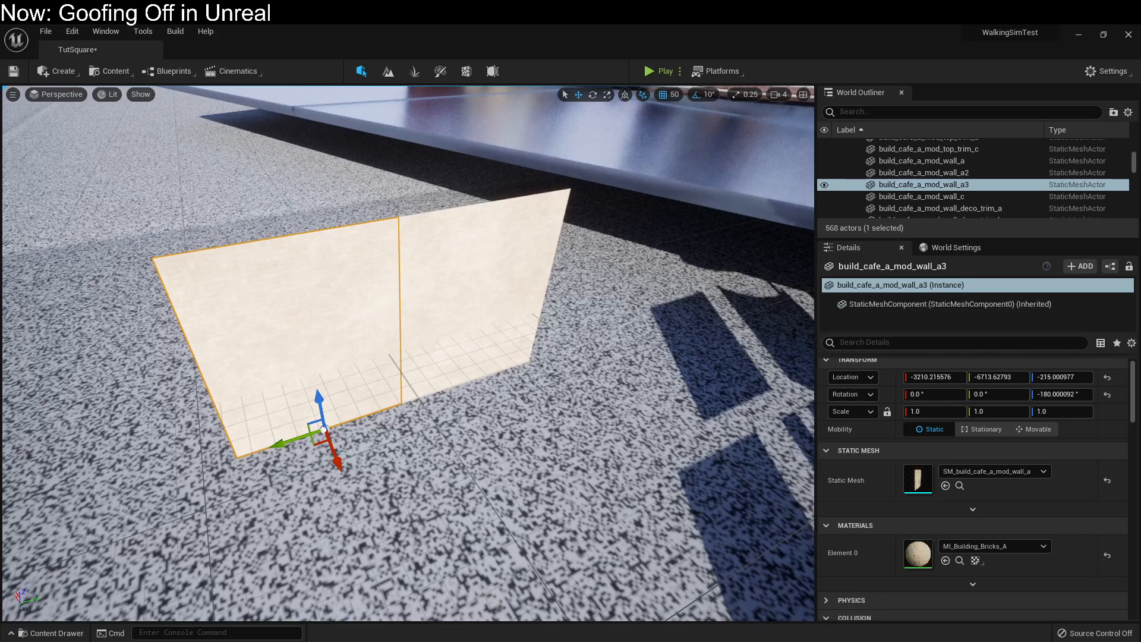
# Step: Duplicate the two-panel wall section sideways to extend the wall to four panels
pyautogui.moveTo(441, 448); pyautogui.dragTo(398, 439, button='right')
pyautogui.moveTo(369, 424); pyautogui.dragTo(53, 439)
pyautogui.keyDown('ctrl'); pyautogui.click(216, 396); pyautogui.keyUp('ctrl')
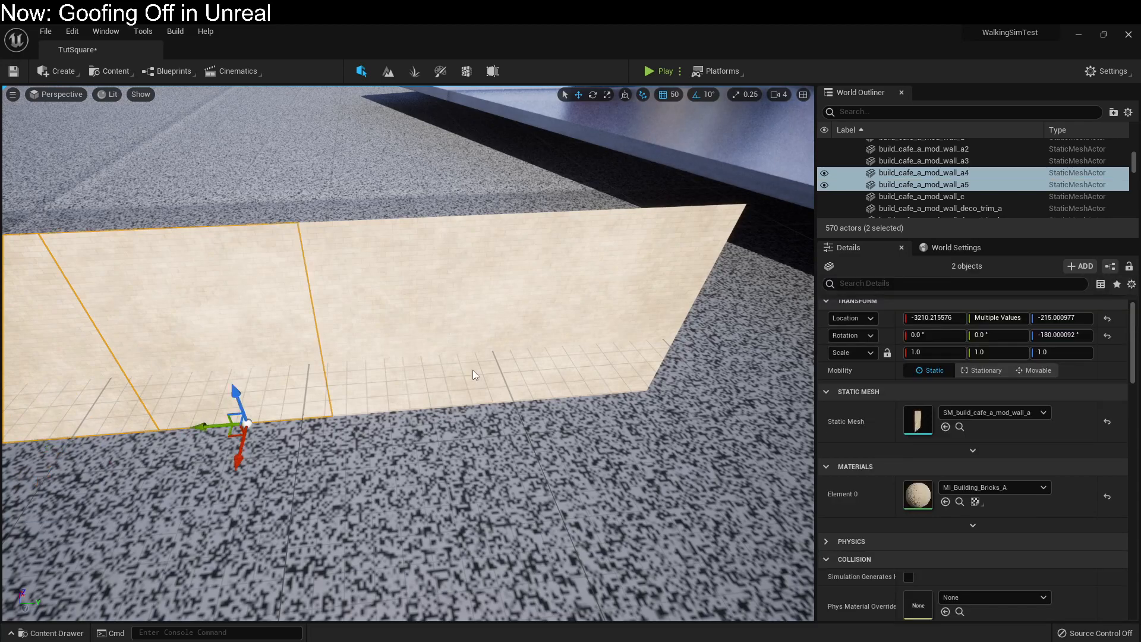
# Step: Duplicate all four wall panels and raise the copies 600 units in Z as a second storey
pyautogui.keyDown('ctrl'); pyautogui.click(473, 371); pyautogui.keyUp('ctrl')
pyautogui.keyDown('ctrl'); pyautogui.click(597, 362); pyautogui.keyUp('ctrl')
pyautogui.moveTo(600, 359); pyautogui.dragTo(552, 282, button='right')
pyautogui.keyDown('alt'); pyautogui.moveTo(652, 472); pyautogui.dragTo(654, 467); pyautogui.keyUp('alt')
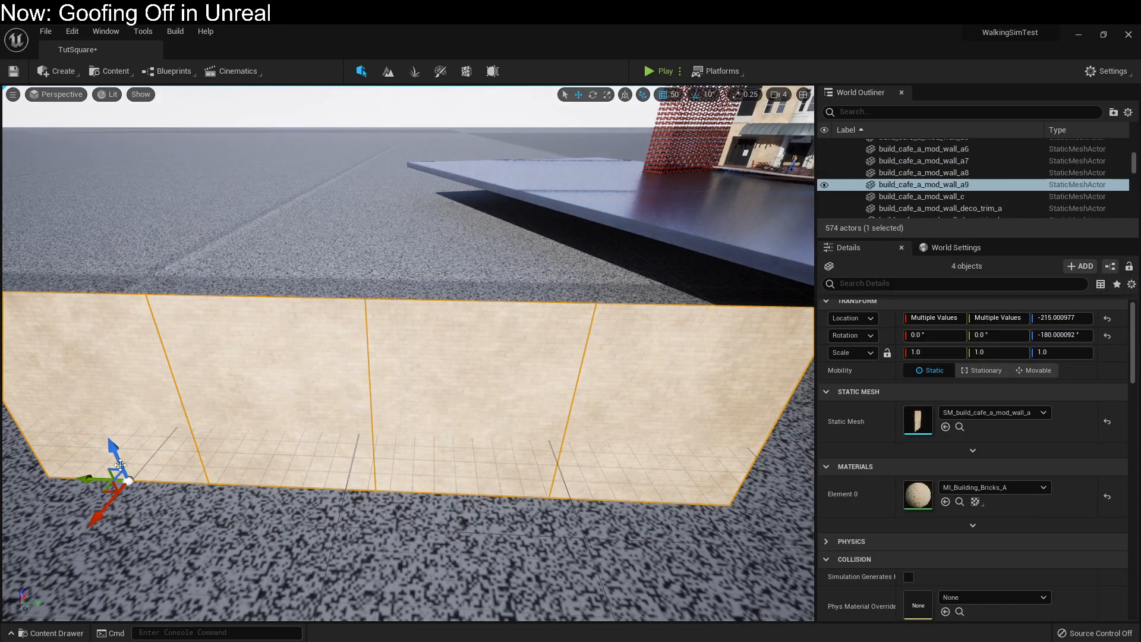
pyautogui.moveTo(106, 453); pyautogui.dragTo(115, 259)
pyautogui.moveTo(114, 221); pyautogui.dragTo(116, 229)
pyautogui.press('s')
pyautogui.moveTo(143, 259); pyautogui.dragTo(143, 174, button='right')
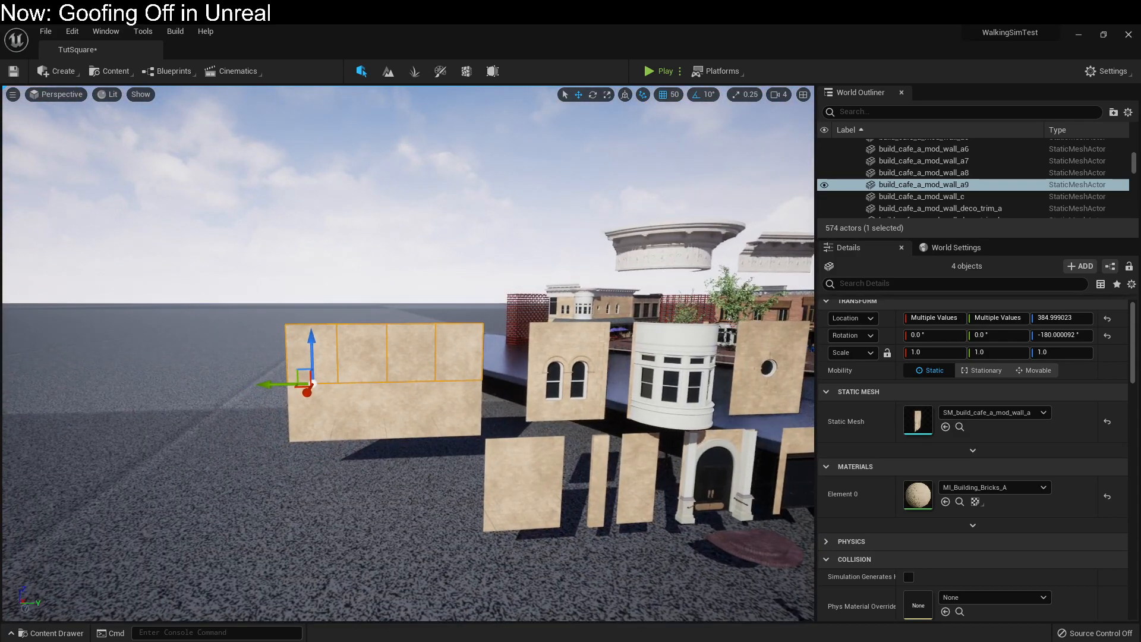
# Step: Copy the static mesh of build_cafe_a_mod_lvl2_windows_a onto the two middle panels of the upper wall row
pyautogui.click(542, 405)
pyautogui.rightClick(903, 467)
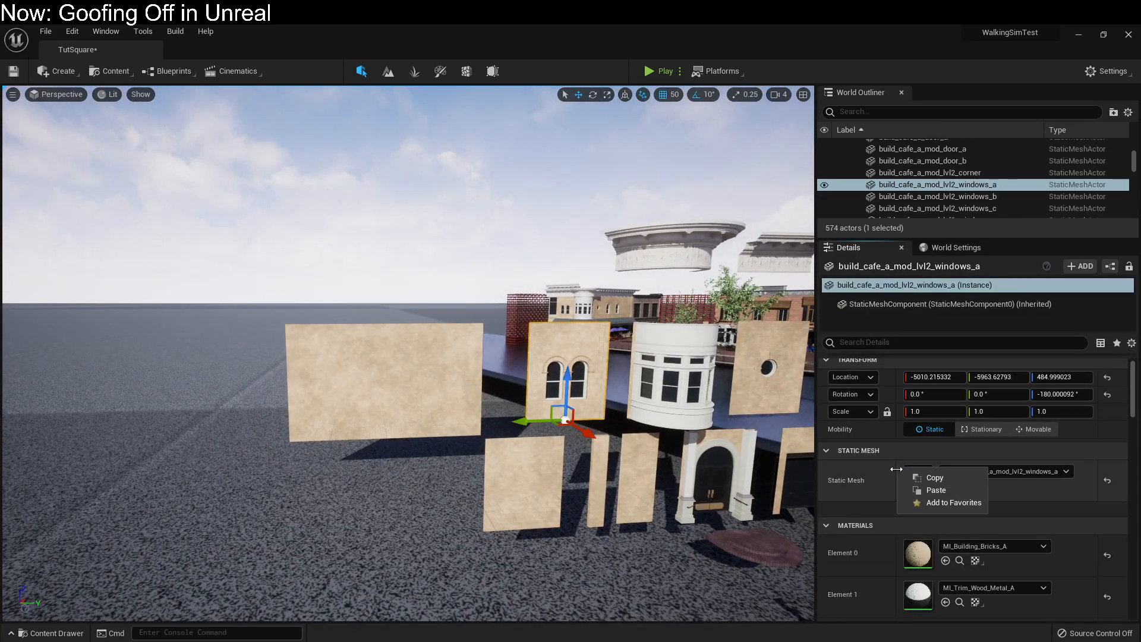
pyautogui.click(906, 474)
pyautogui.click(378, 339)
pyautogui.rightClick(379, 340)
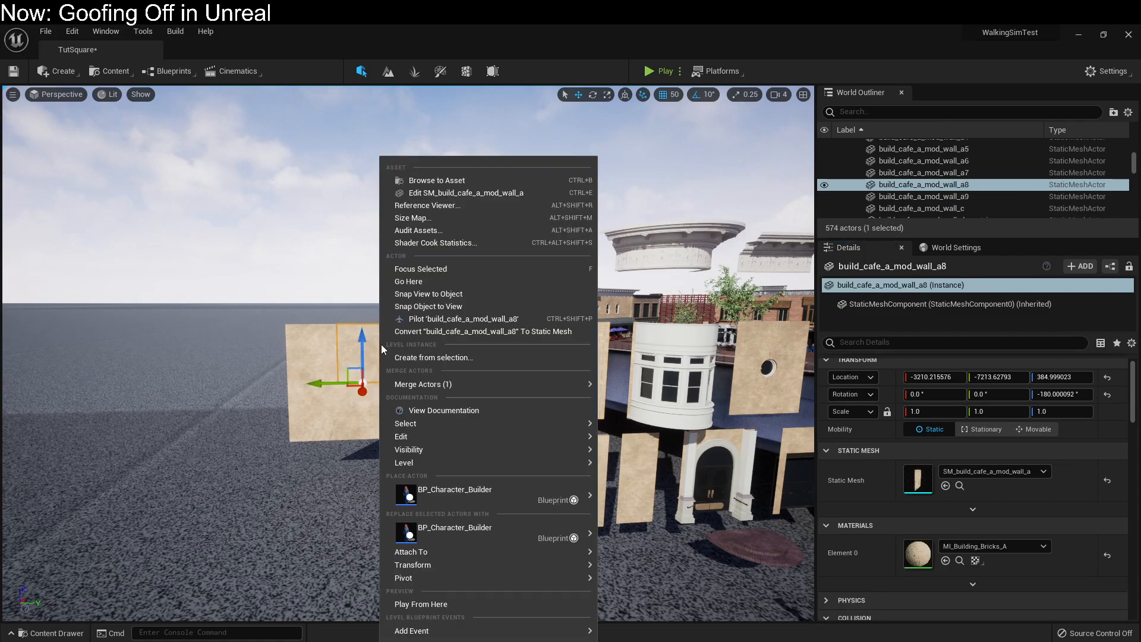
pyautogui.rightClick(880, 479)
pyautogui.click(900, 503)
pyautogui.click(413, 346)
pyautogui.rightClick(879, 487)
pyautogui.click(911, 509)
# Step: Copy the SM_build_cafe_a_wall_corner_door_entry mesh onto the lower wall panel beneath one of the double windows
pyautogui.click(758, 400)
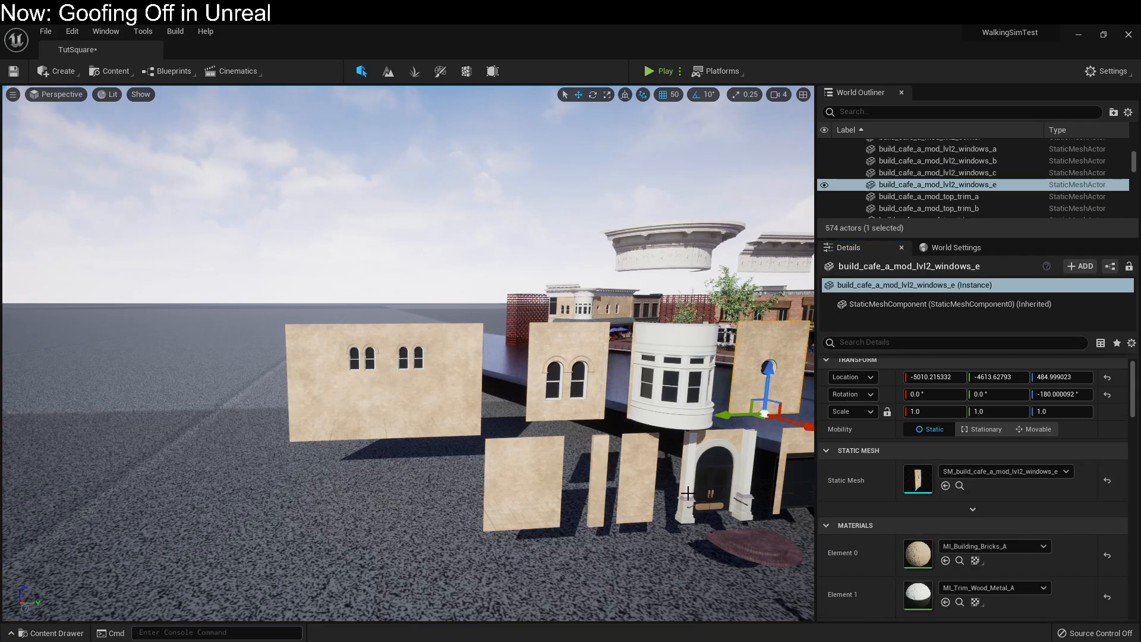
pyautogui.click(685, 487)
pyautogui.rightClick(896, 478)
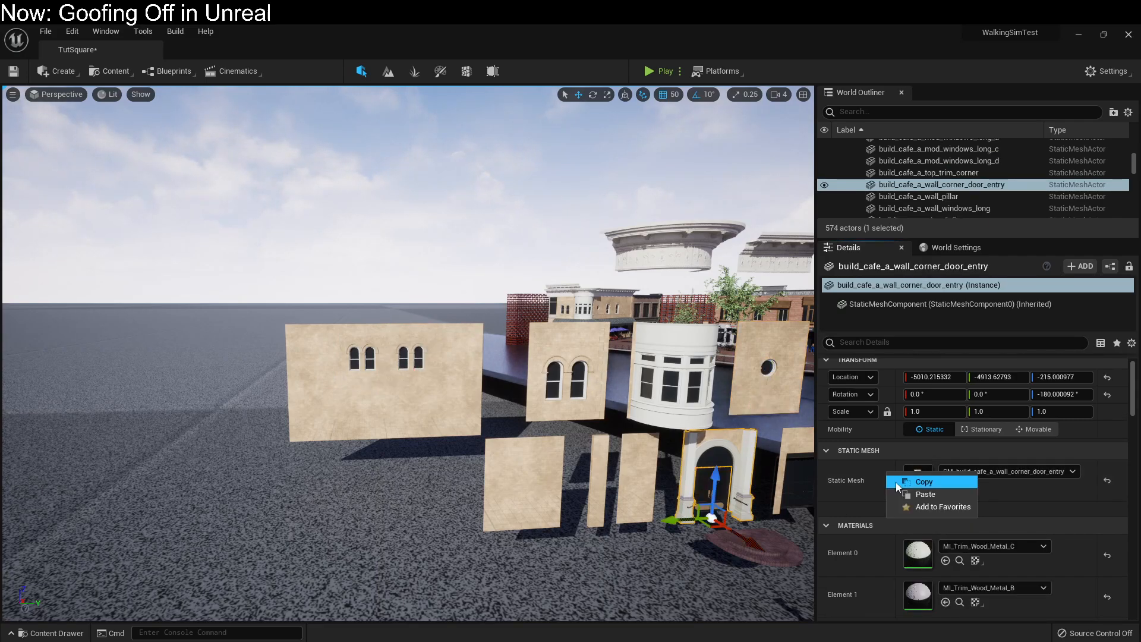
pyautogui.click(909, 489)
pyautogui.click(362, 410)
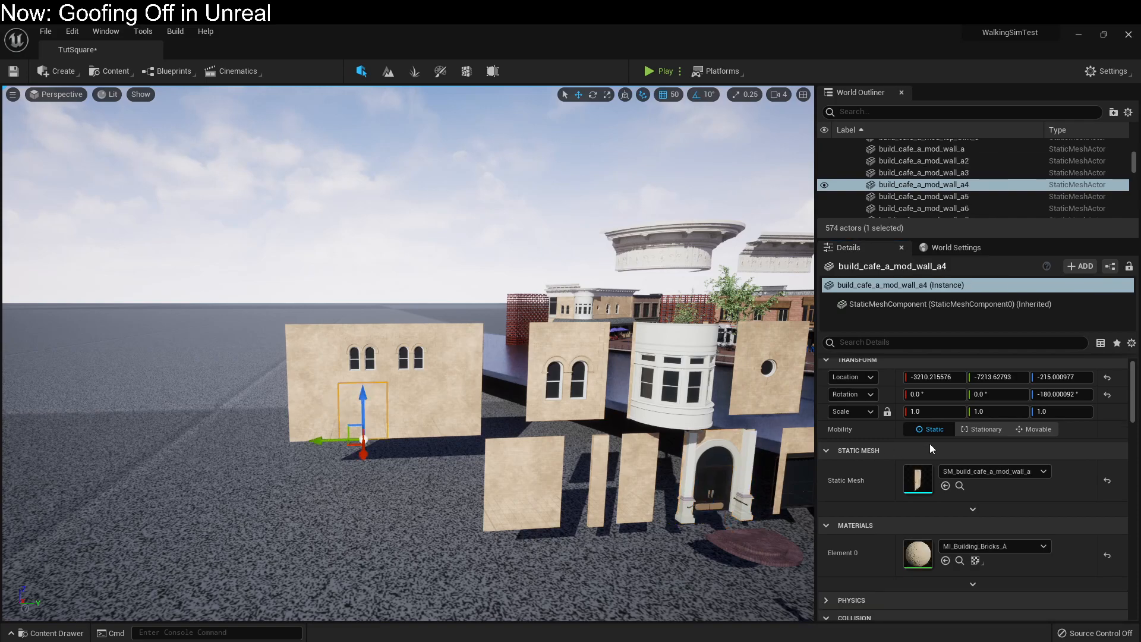
pyautogui.rightClick(896, 472)
pyautogui.click(934, 490)
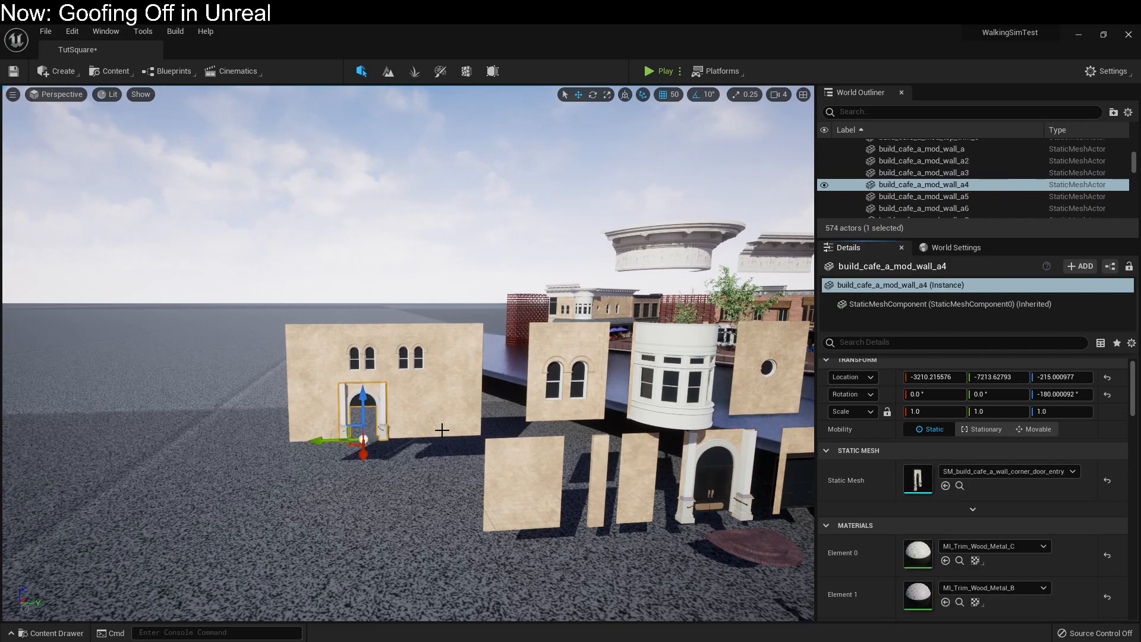
# Step: Duplicate an upper window panel, set its mesh to SM_build_cafe_a_brick_pillar_tall, and move it along Y to the wall's outer edge
pyautogui.click(392, 375)
pyautogui.hotkey('ctrl', 'd')
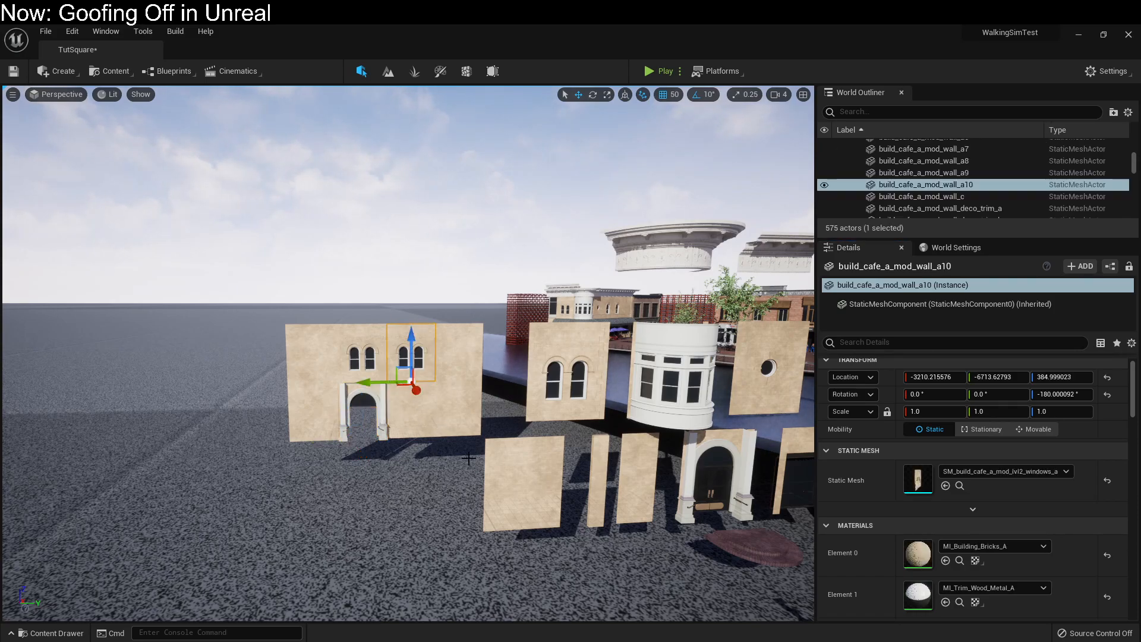
pyautogui.moveTo(414, 392)
pyautogui.mouseDown()
pyautogui.moveTo(437, 535)
pyautogui.moveTo(408, 393)
pyautogui.mouseUp()
pyautogui.hotkey('ctrl', 'z')
pyautogui.click(965, 472)
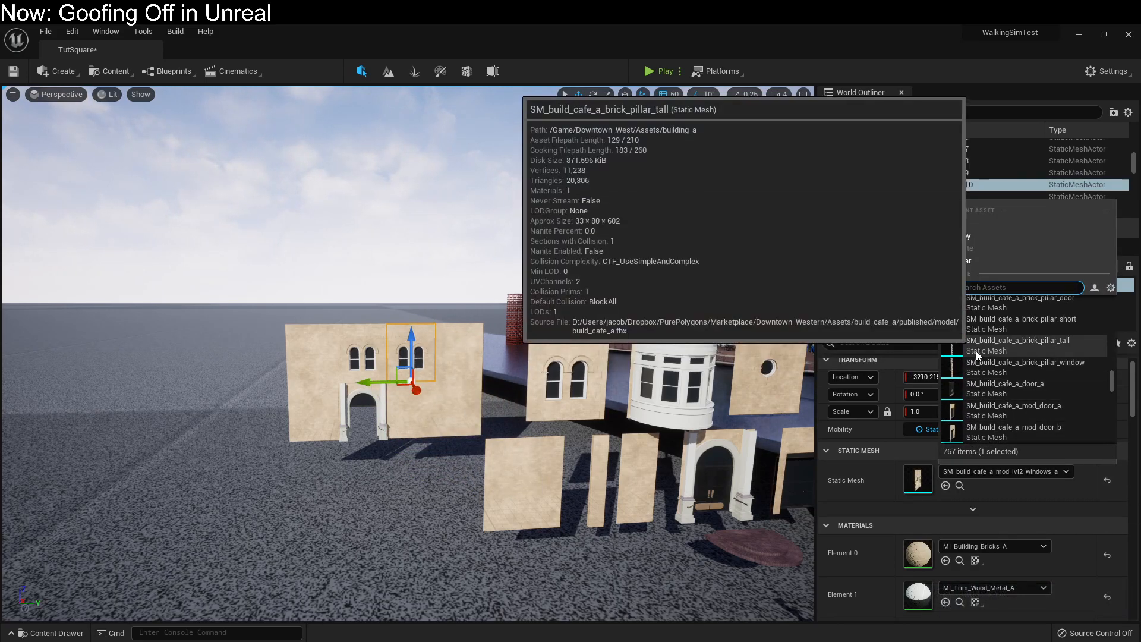
pyautogui.click(976, 351)
pyautogui.press('w')
pyautogui.moveTo(715, 402); pyautogui.dragTo(654, 416, button='right')
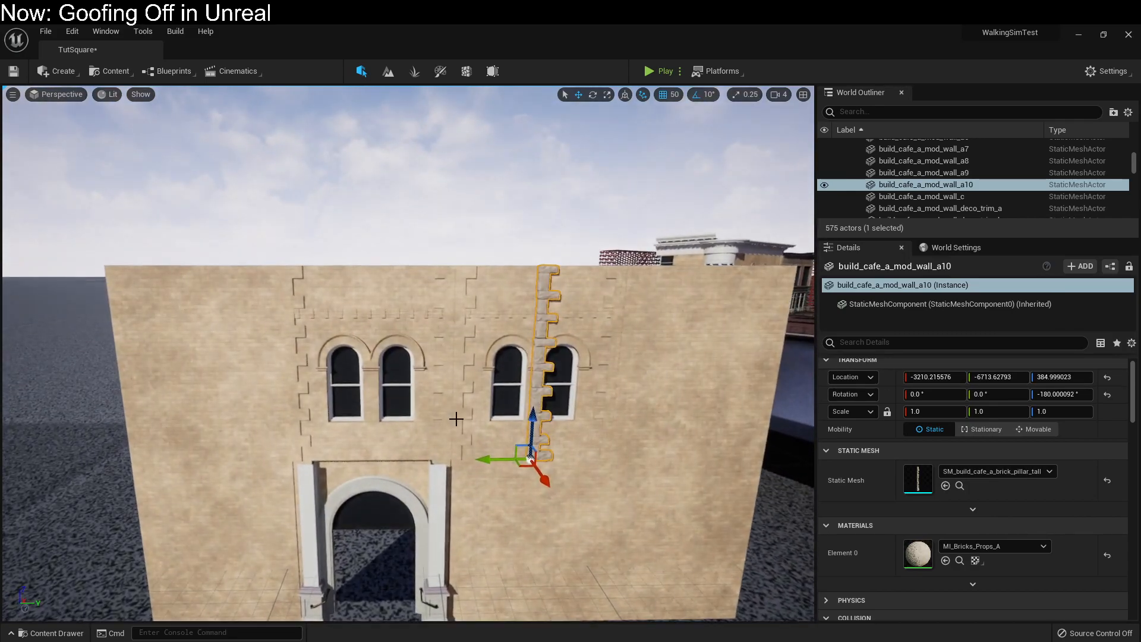
pyautogui.moveTo(475, 461); pyautogui.dragTo(82, 454)
pyautogui.moveTo(81, 454); pyautogui.dragTo(140, 488, button='right')
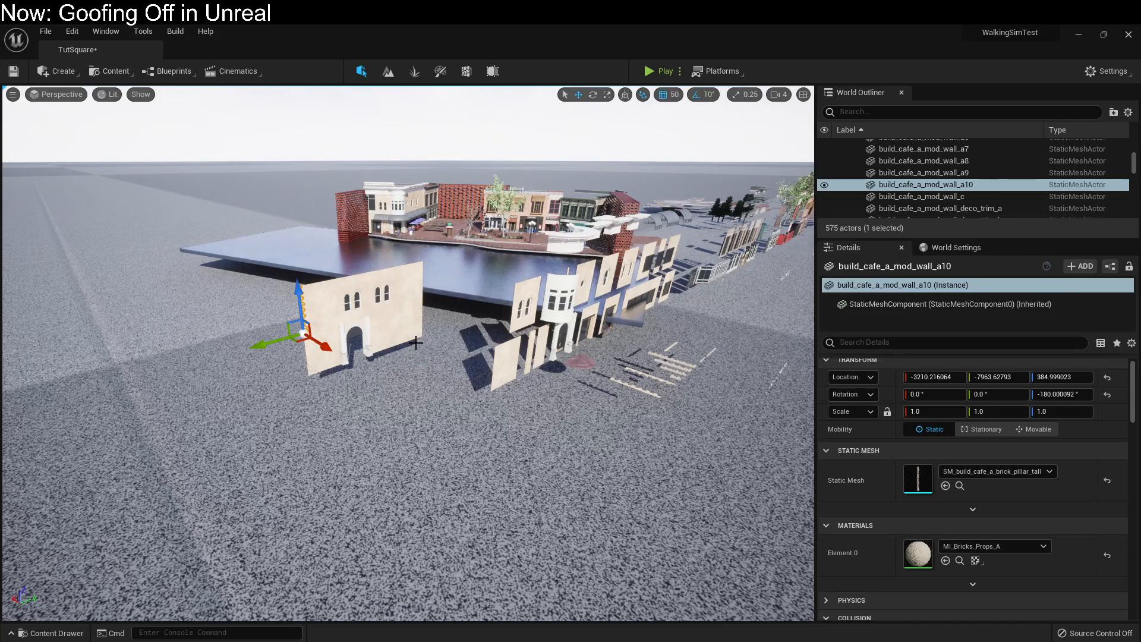
# Step: Set the static mesh of the CornerCafe's blank upper wall panel to SM_build_b_mod_lvl1_storefront_b_wall3m
pyautogui.moveTo(416, 343); pyautogui.dragTo(389, 350, button='right')
pyautogui.press('w')
pyautogui.click(381, 359)
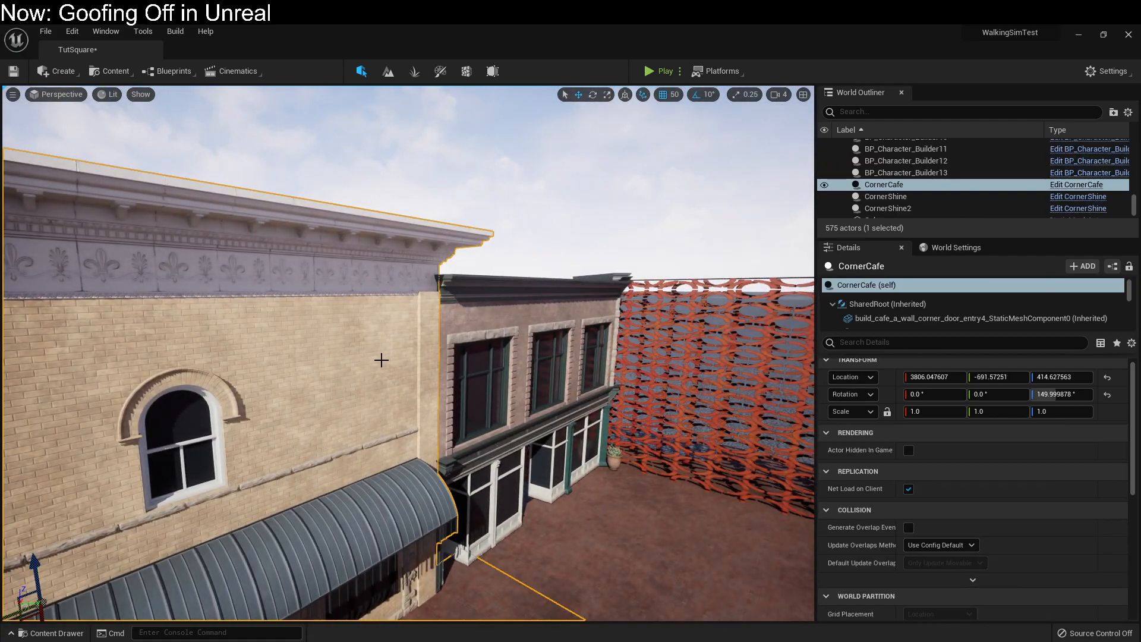
pyautogui.click(382, 360)
pyautogui.click(964, 474)
pyautogui.click(964, 479)
pyautogui.click(1003, 470)
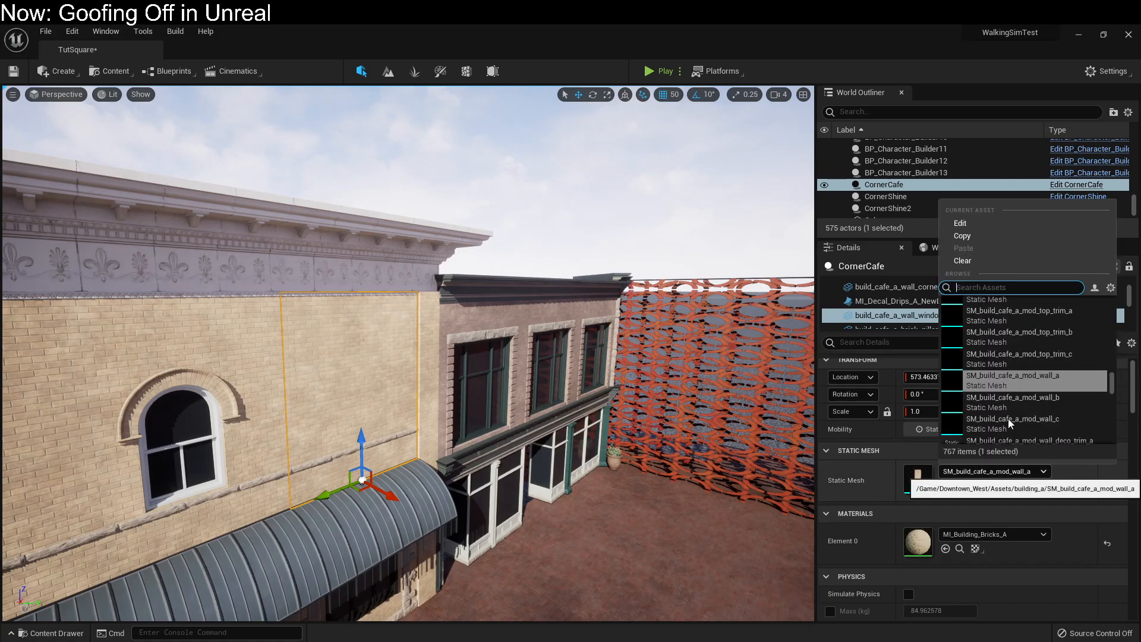
pyautogui.scroll(5, 1010, 406)
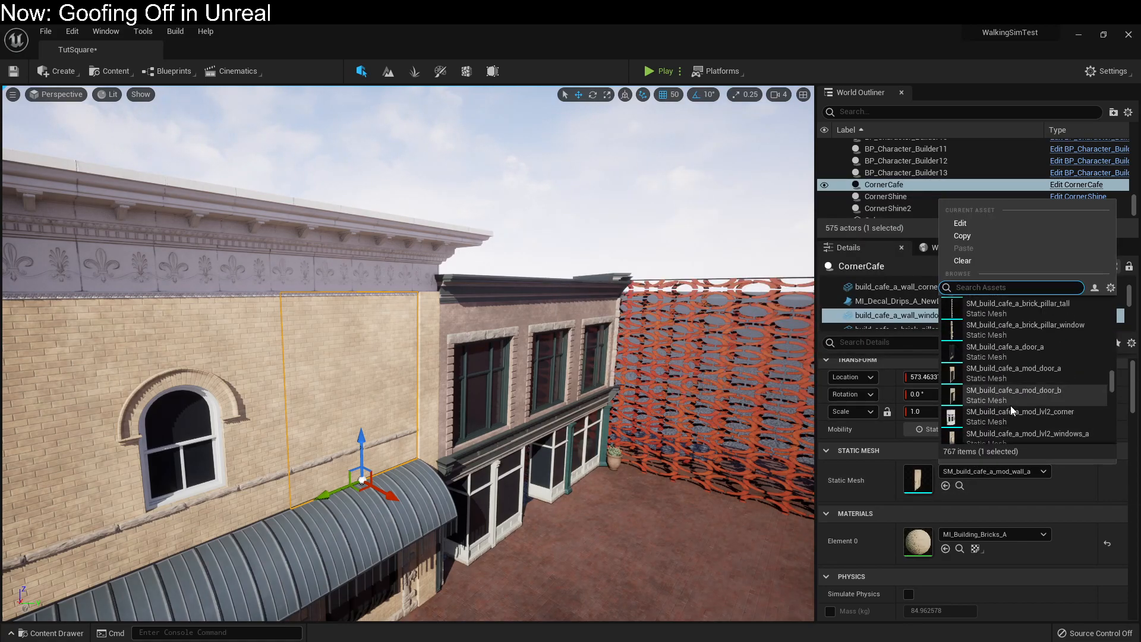
pyautogui.scroll(10, 1010, 405)
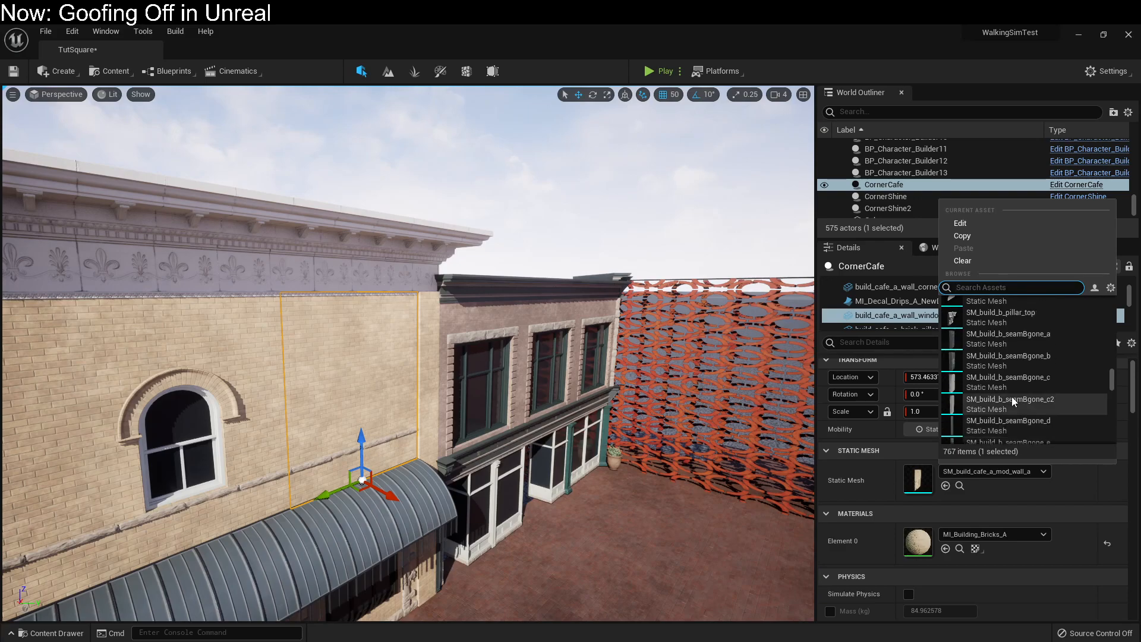
pyautogui.scroll(5, 1011, 397)
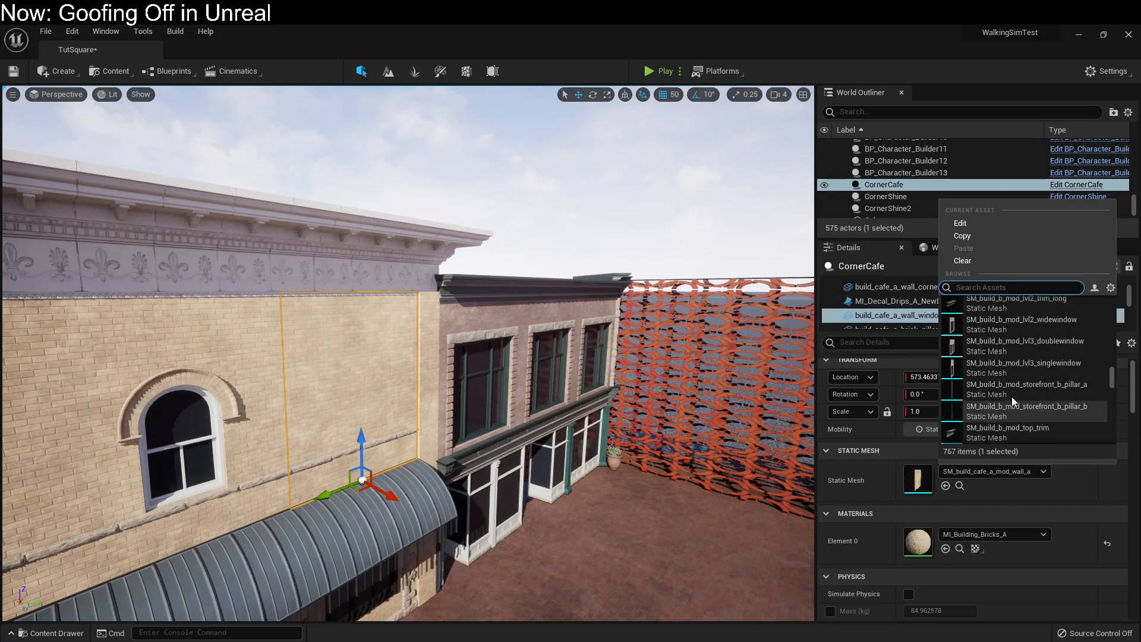
pyautogui.scroll(3, 1011, 396)
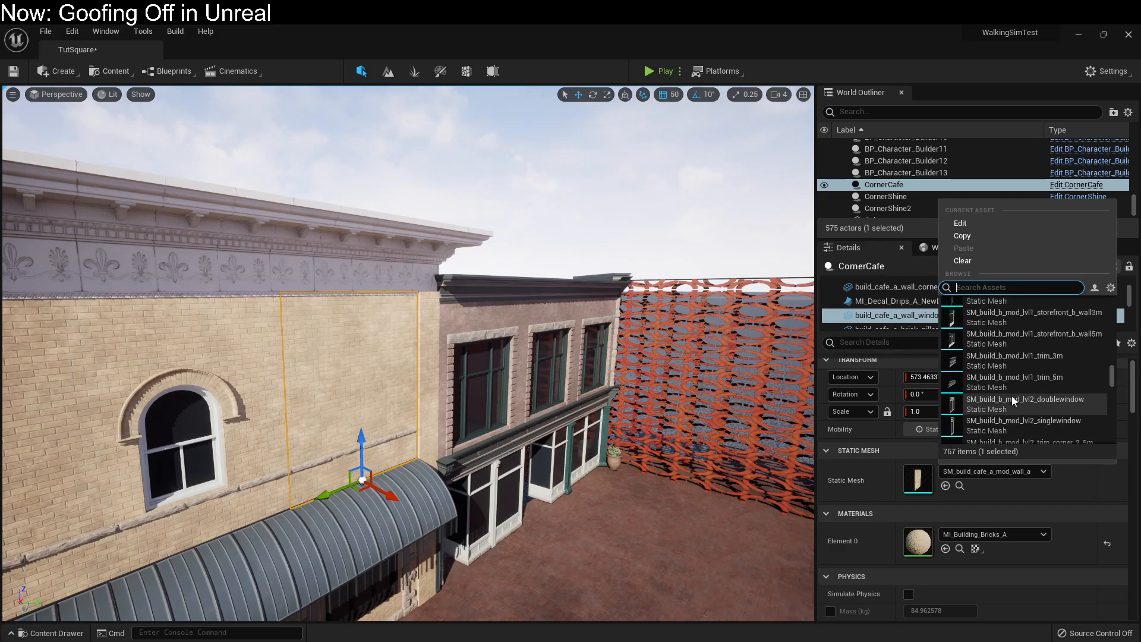
pyautogui.click(982, 332)
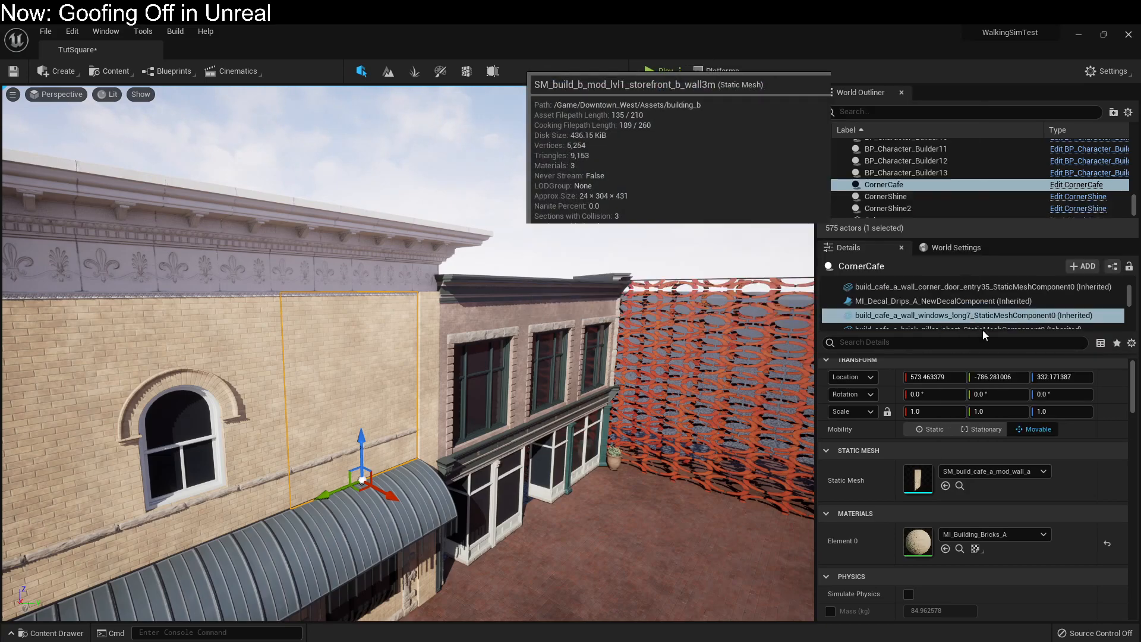
pyautogui.press('w')
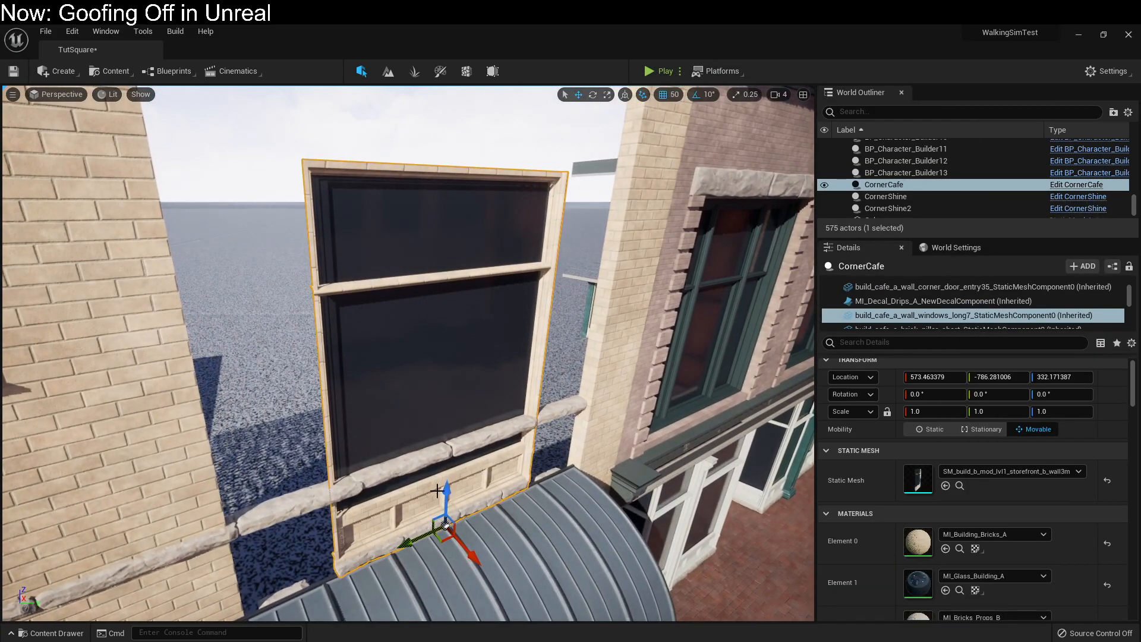
# Step: Reset the storefront panel's Element 0 material to MI_Trim_Wood_Metal_C and undo the last material replacement
pyautogui.click(1108, 543)
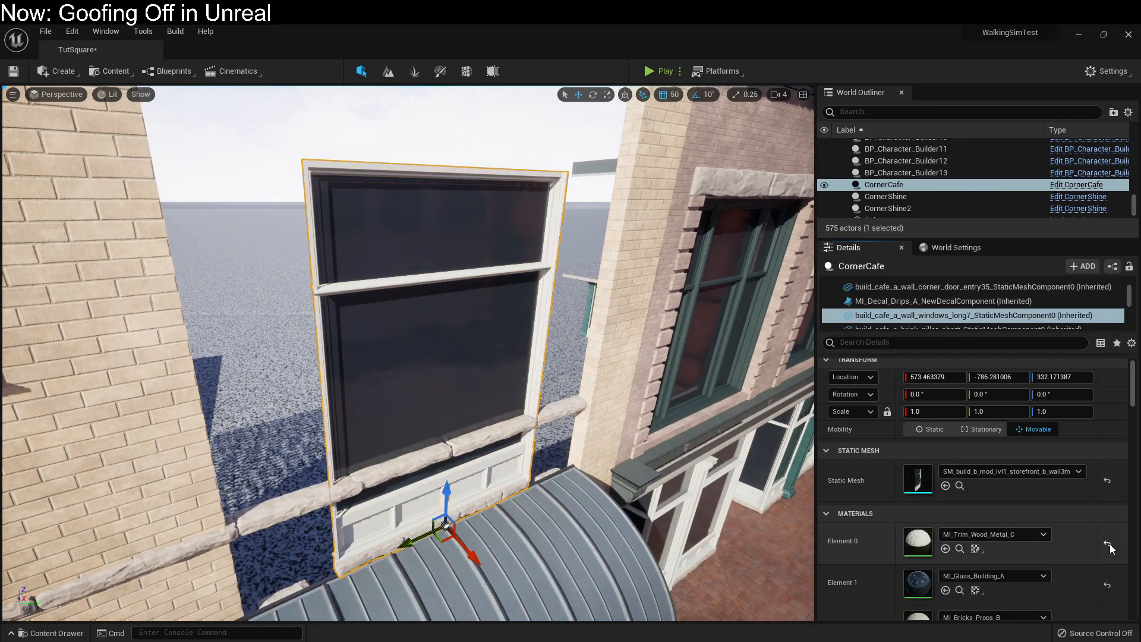
pyautogui.scroll(-1, 1107, 586)
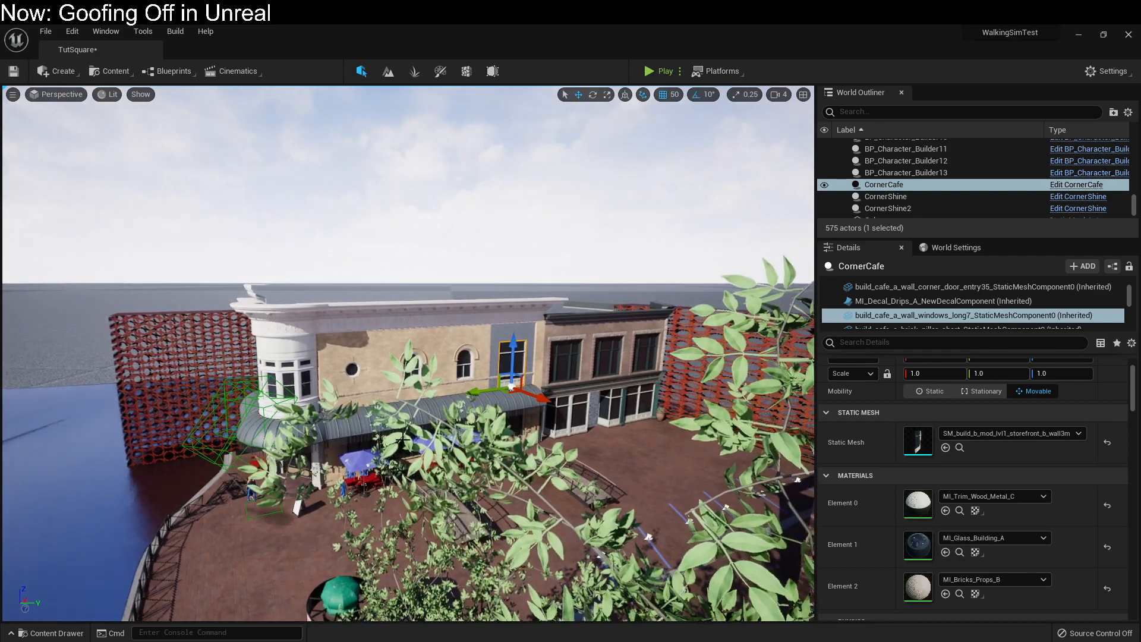
pyautogui.press('w')
pyautogui.moveTo(419, 442); pyautogui.dragTo(429, 435, button='right')
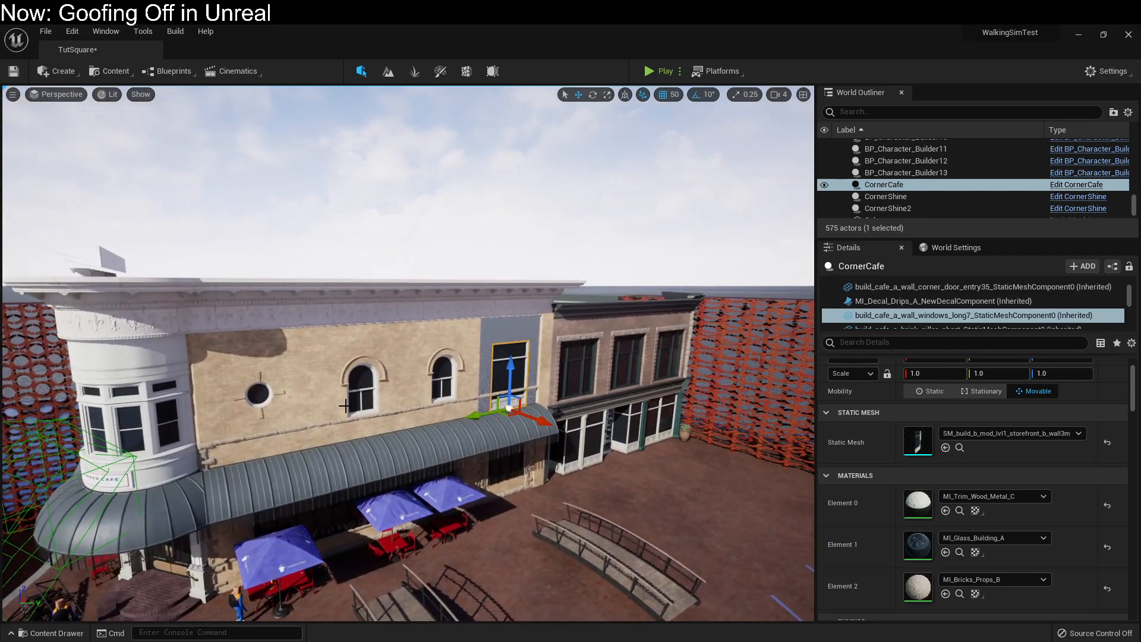
pyautogui.hotkey('ctrl', 'z')
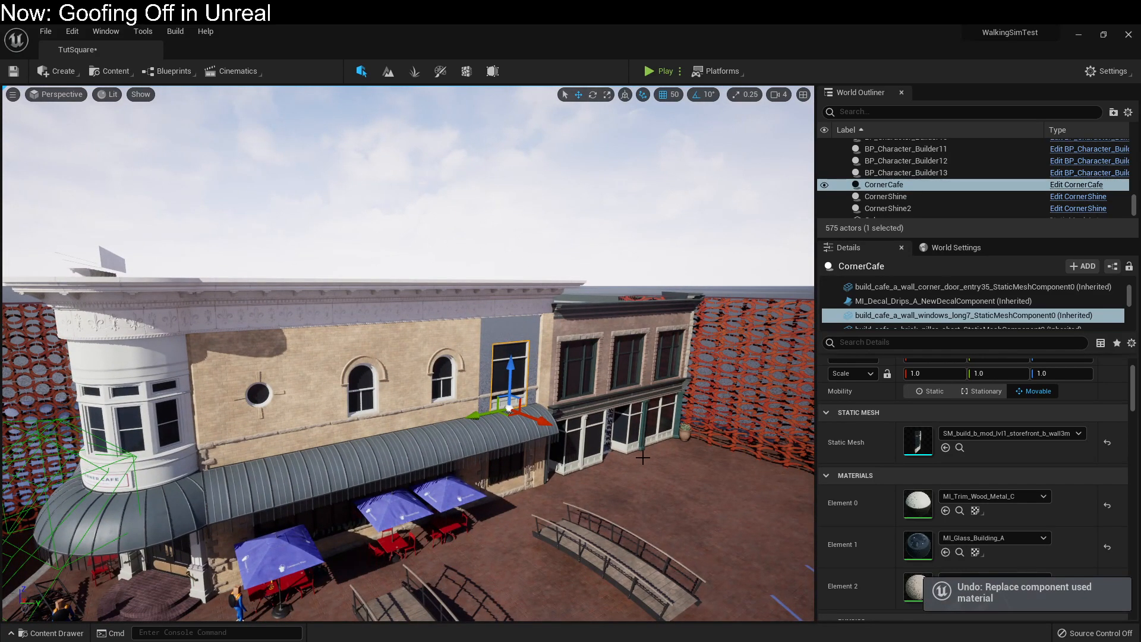
# Step: Swap the static mesh of the brick ground tile in front of the storefront to SM_build_d_mod_lvl1_window_door
pyautogui.click(621, 479)
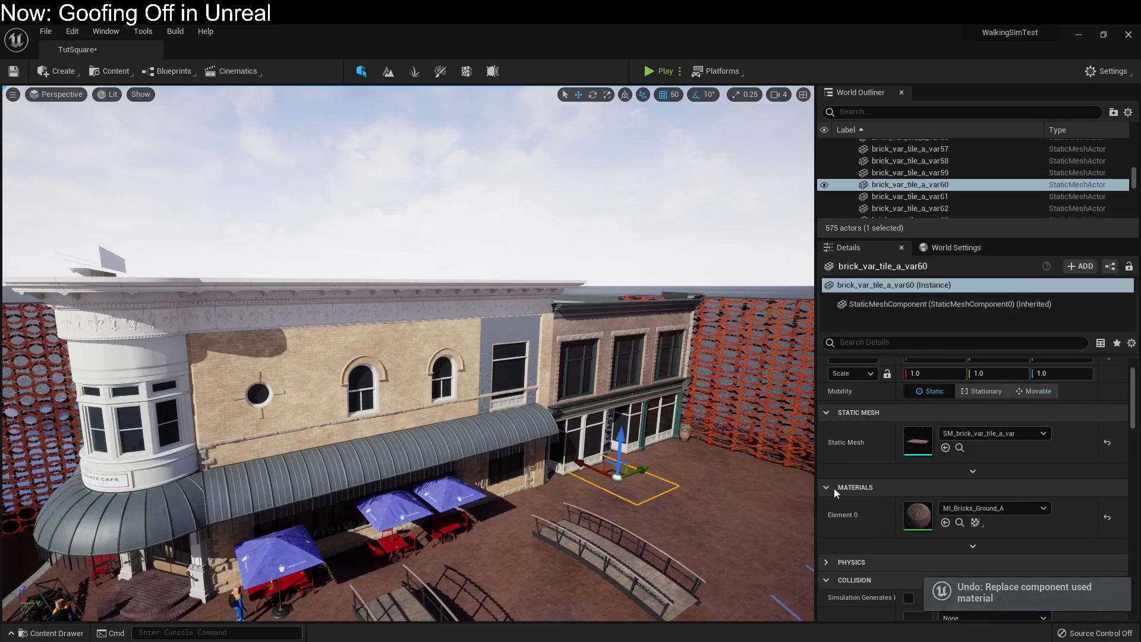
pyautogui.click(993, 434)
pyautogui.write('window')
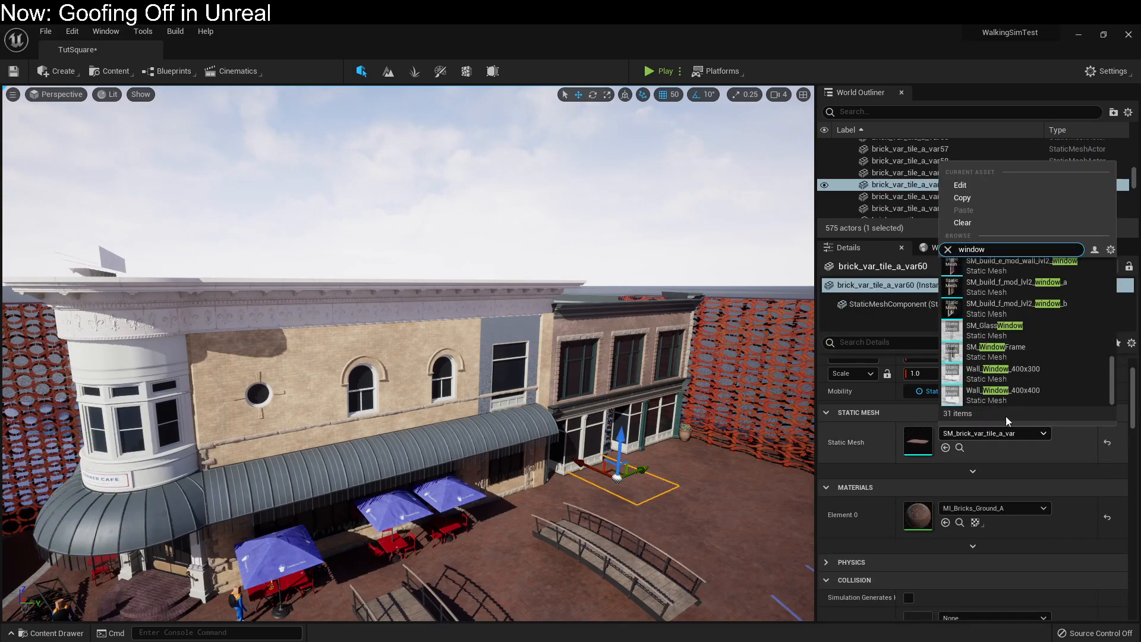
pyautogui.scroll(3, 1032, 342)
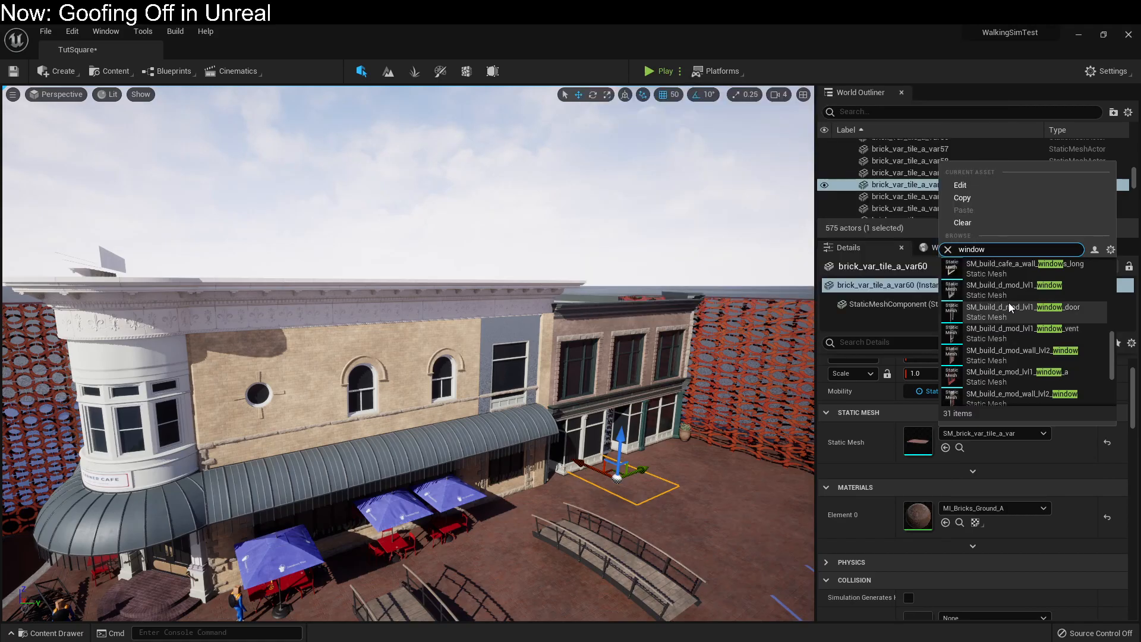
pyautogui.click(1008, 303)
# Step: Rotate the window-door panel standing in front of the green-trimmed storefront
pyautogui.press('w')
pyautogui.moveTo(701, 356); pyautogui.dragTo(650, 501, button='right')
pyautogui.press('d')
pyautogui.press('w')
pyautogui.press('s')
pyautogui.press('e')
pyautogui.moveTo(439, 442); pyautogui.dragTo(426, 575)
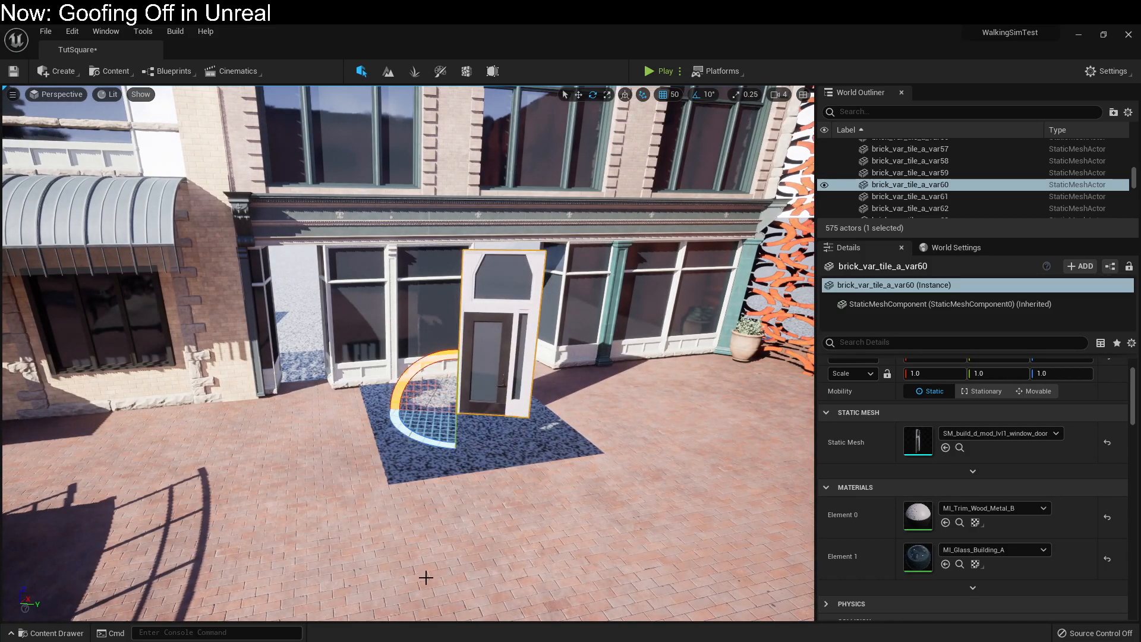
# Step: Set Element 0 of the two stacked brick wall panels at the outer end of the standalone arched-doorway wall to MI_Building_Bricks_A_brown
pyautogui.press('s')
pyautogui.moveTo(426, 577); pyautogui.dragTo(523, 523, button='right')
pyautogui.press('a')
pyautogui.press('s')
pyautogui.moveTo(423, 610); pyautogui.dragTo(442, 603, button='right')
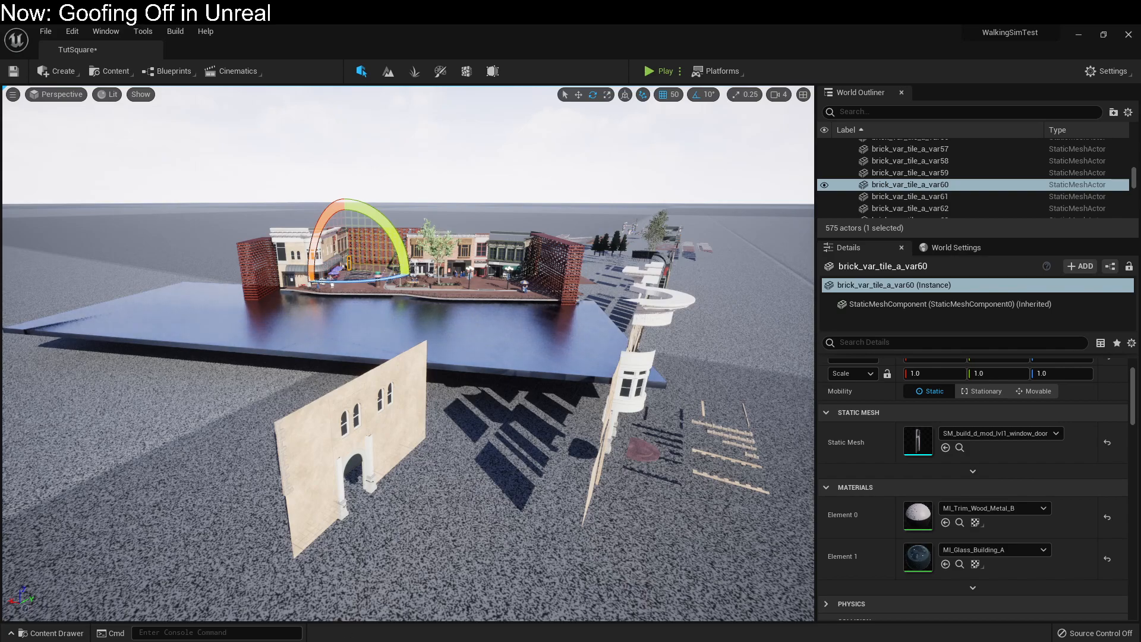
pyautogui.click(315, 510)
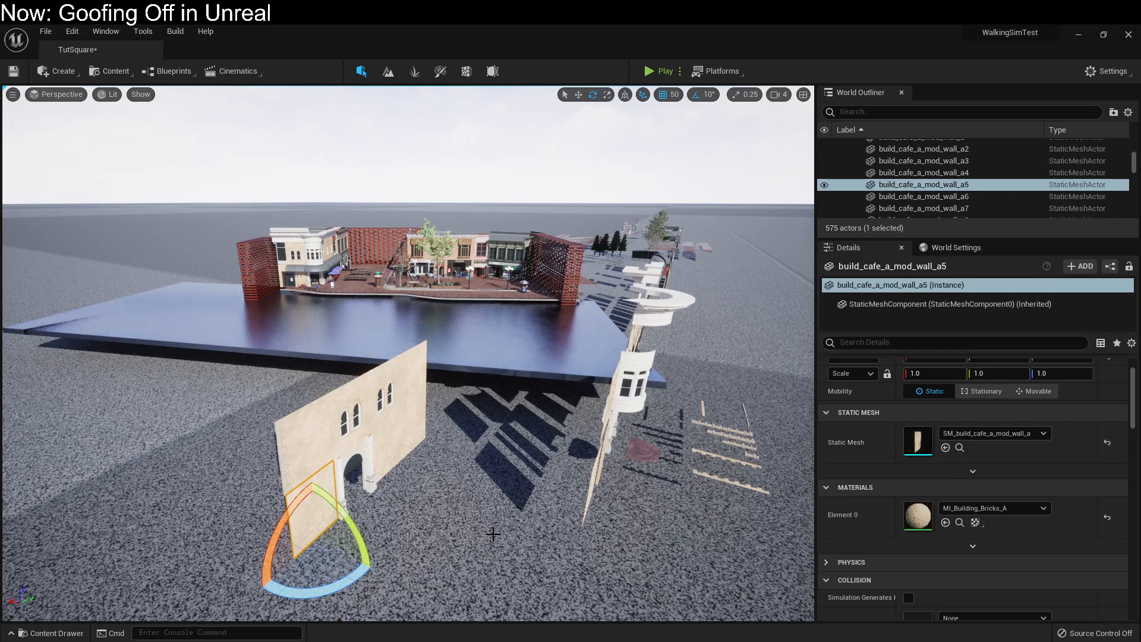
pyautogui.press('d')
pyautogui.moveTo(341, 497); pyautogui.dragTo(285, 503, button='right')
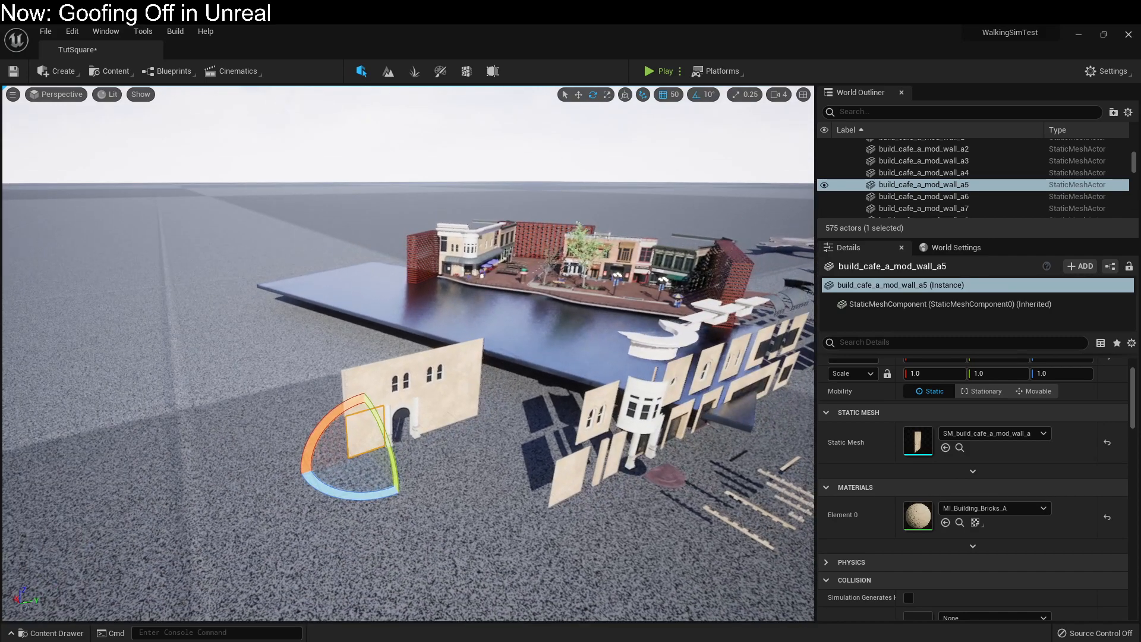
pyautogui.keyDown('ctrl'); pyautogui.click(366, 432); pyautogui.keyUp('ctrl')
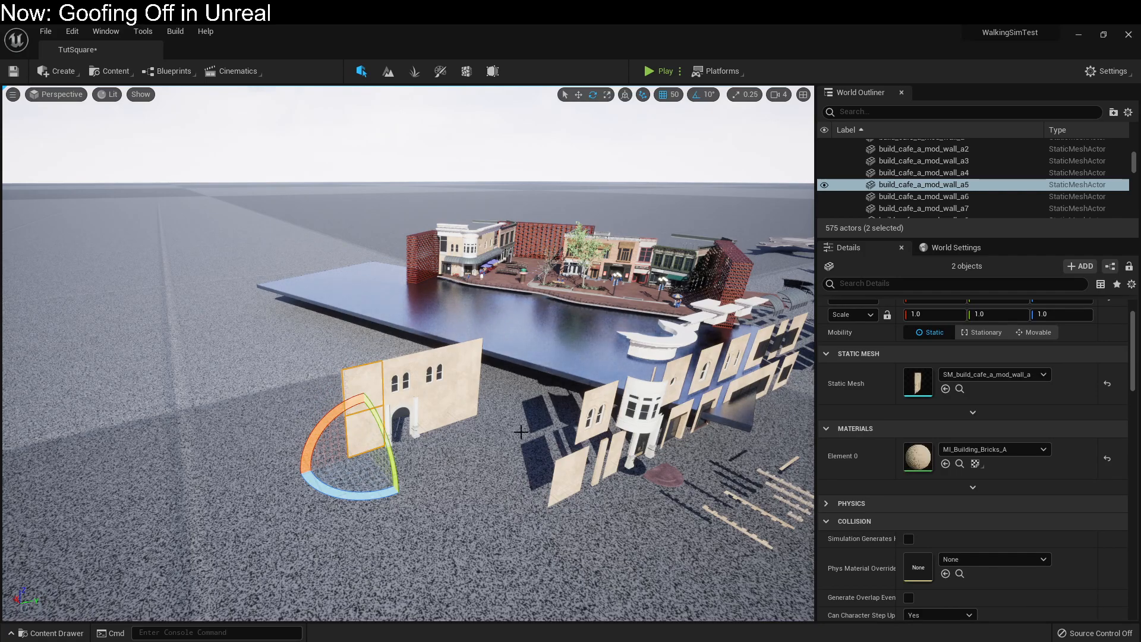
pyautogui.click(1006, 449)
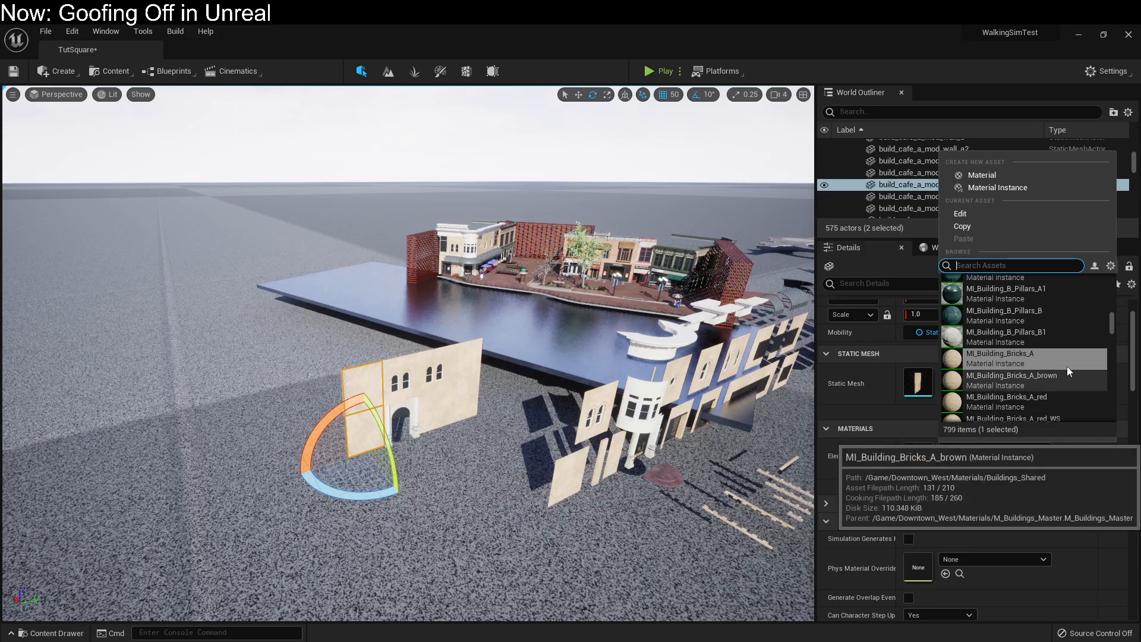
pyautogui.click(1036, 385)
# Step: Examine the brown brick panels against the rest of the standalone wall and the town square behind it
pyautogui.moveTo(653, 380)
pyautogui.mouseDown(button='right')
pyautogui.moveTo(600, 398)
pyautogui.moveTo(601, 423)
pyautogui.moveTo(636, 393)
pyautogui.mouseUp(button='right')
pyautogui.press('w')
pyautogui.press('w')
pyautogui.press('s')
pyautogui.press('s')
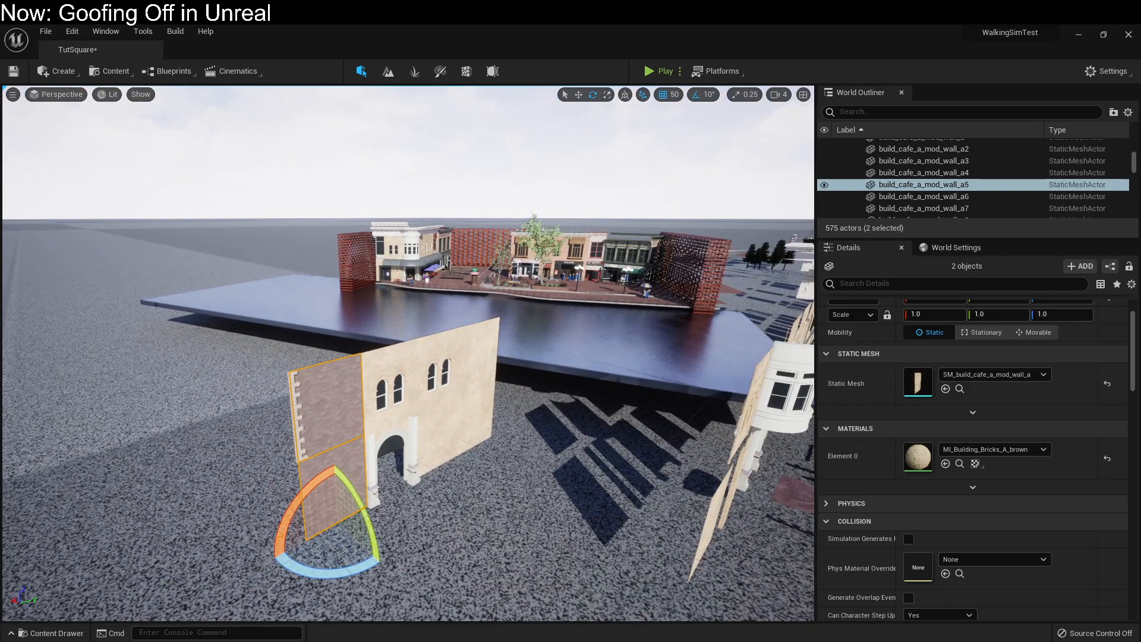
pyautogui.moveTo(568, 452); pyautogui.dragTo(565, 452, button='right')
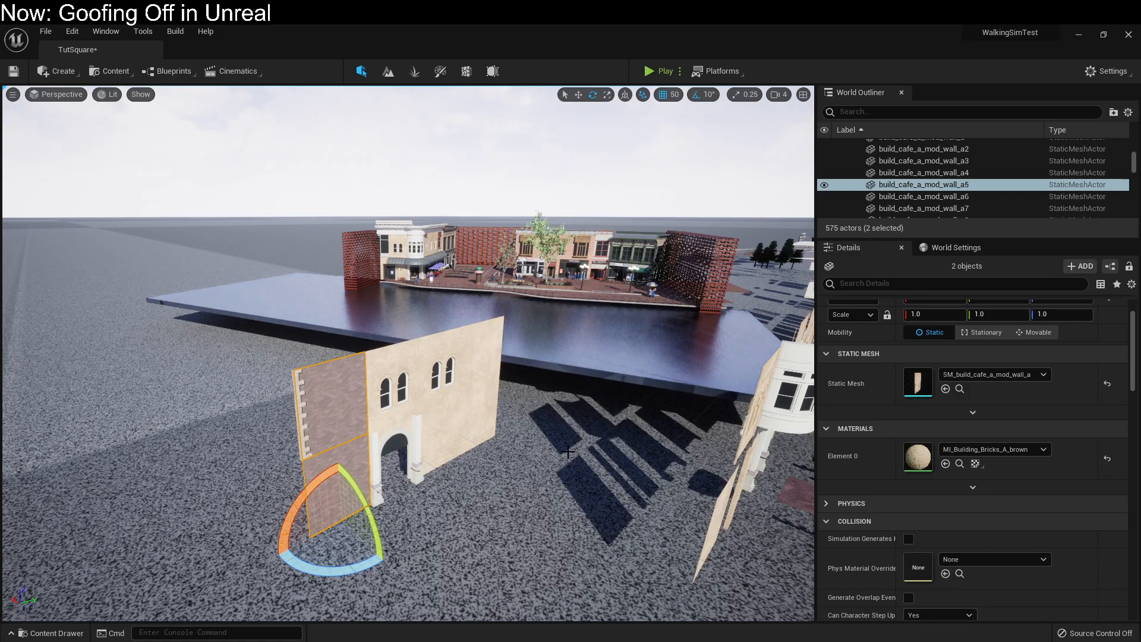
pyautogui.moveTo(685, 402); pyautogui.dragTo(728, 349, button='right')
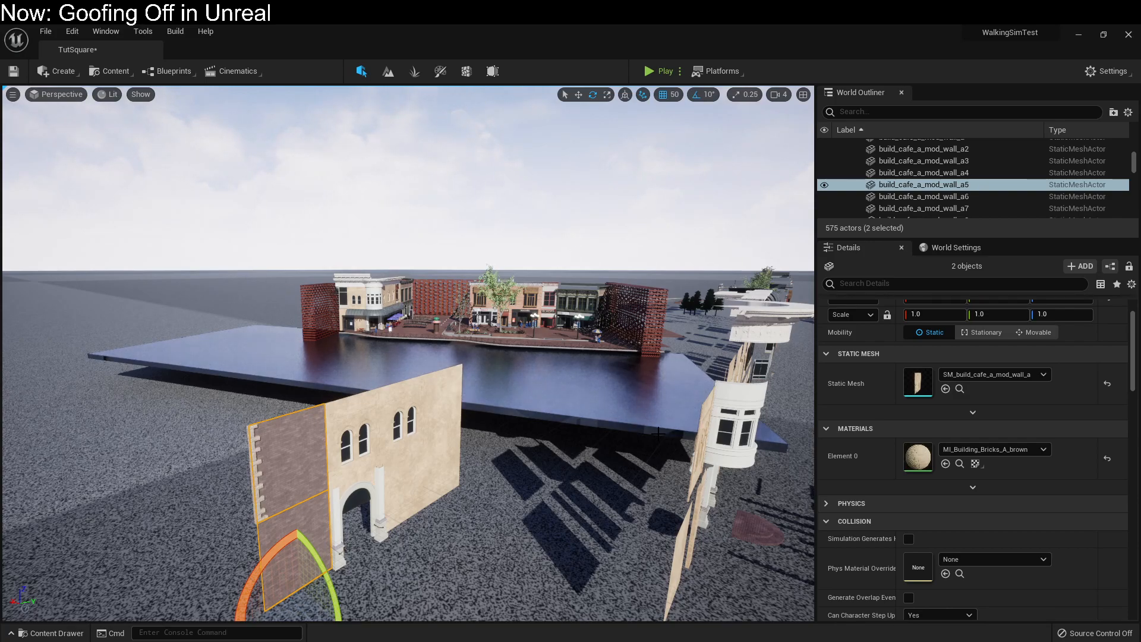
# Step: Play the level in the viewport from in front of the square's shops and walk past Upsway to the Weefit storefront
pyautogui.press('w')
pyautogui.moveTo(408, 380); pyautogui.dragTo(442, 345, button='right')
pyautogui.press('w')
pyautogui.moveTo(664, 242); pyautogui.dragTo(654, 254, button='right')
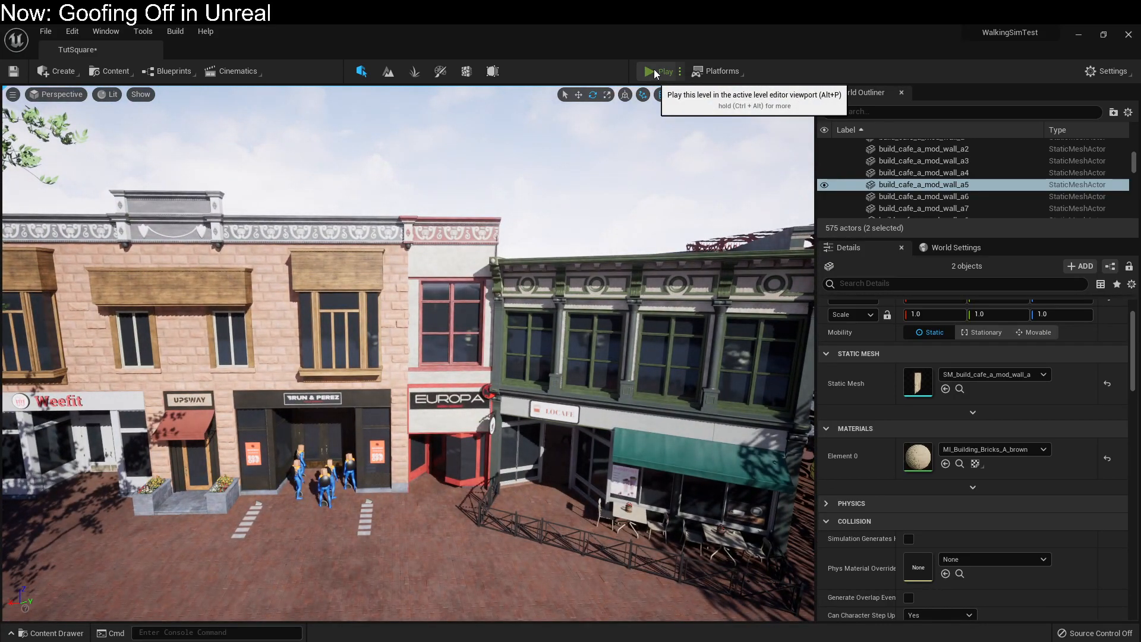
pyautogui.click(653, 72)
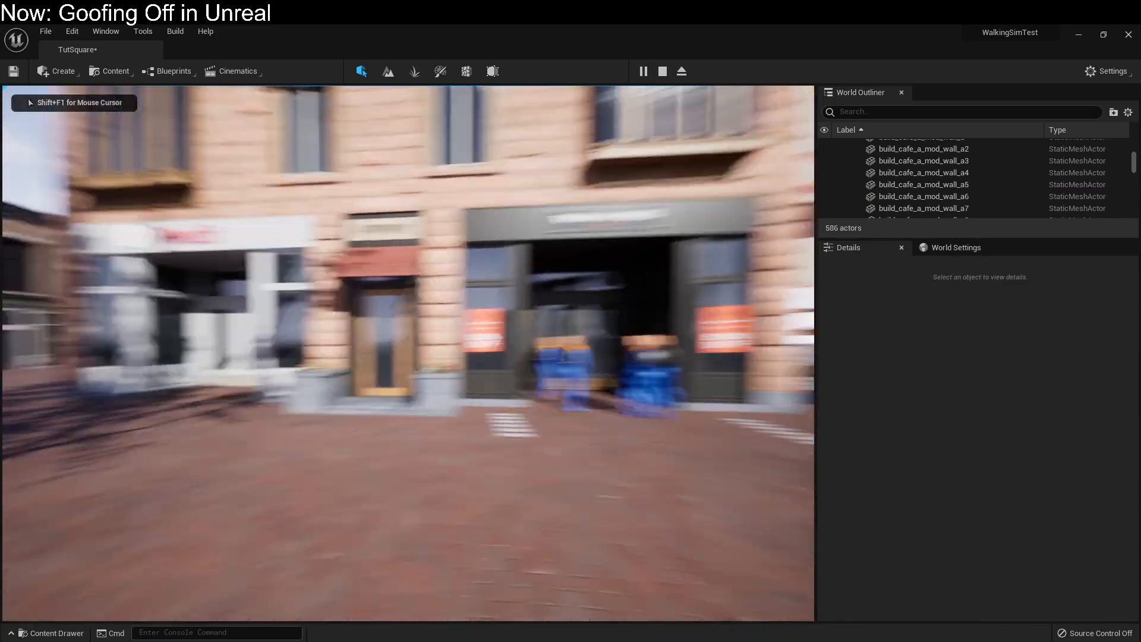
pyautogui.press('w')
pyautogui.press('w')
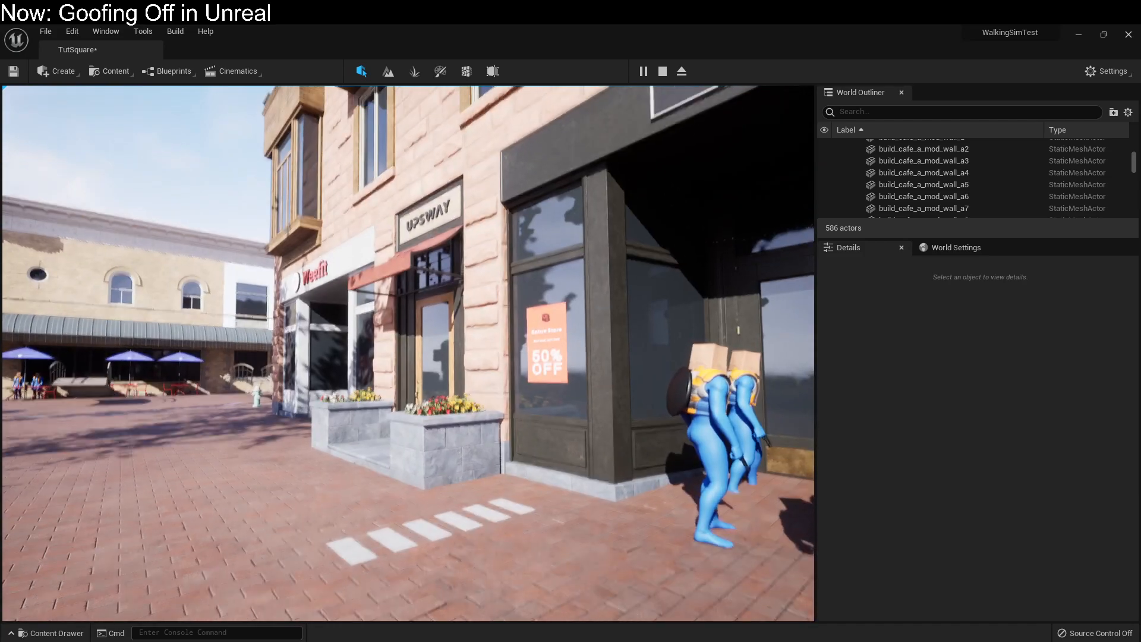
pyautogui.press('w')
pyautogui.press('w')
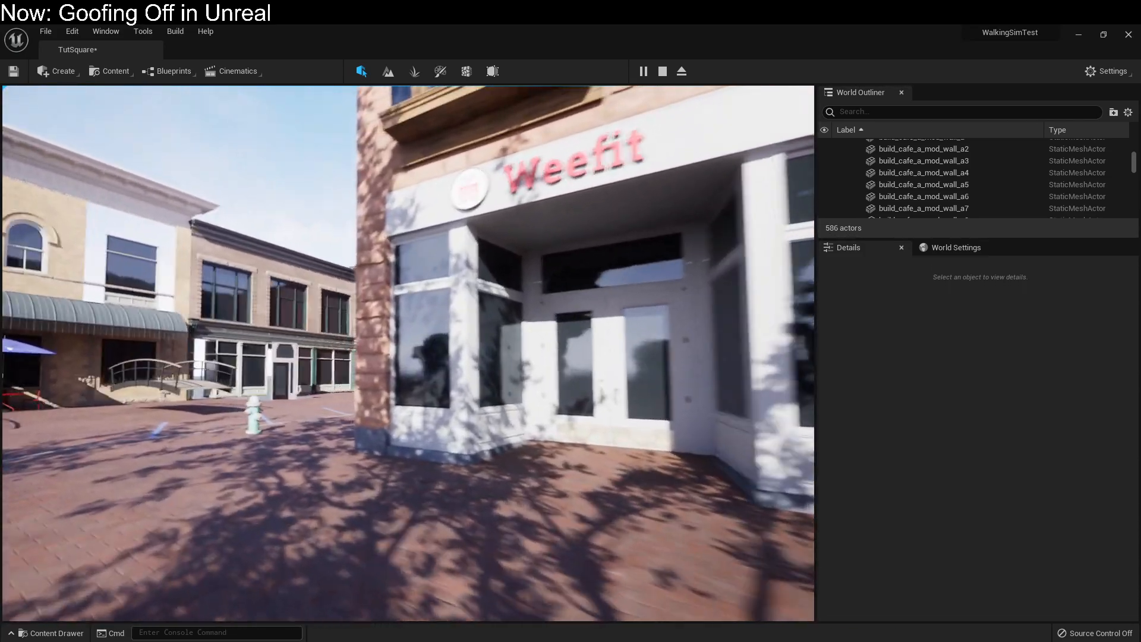
# Step: Walk through the square to view the corner café, the lattice brick walls and the green-awning and Europa storefronts
pyautogui.press('w')
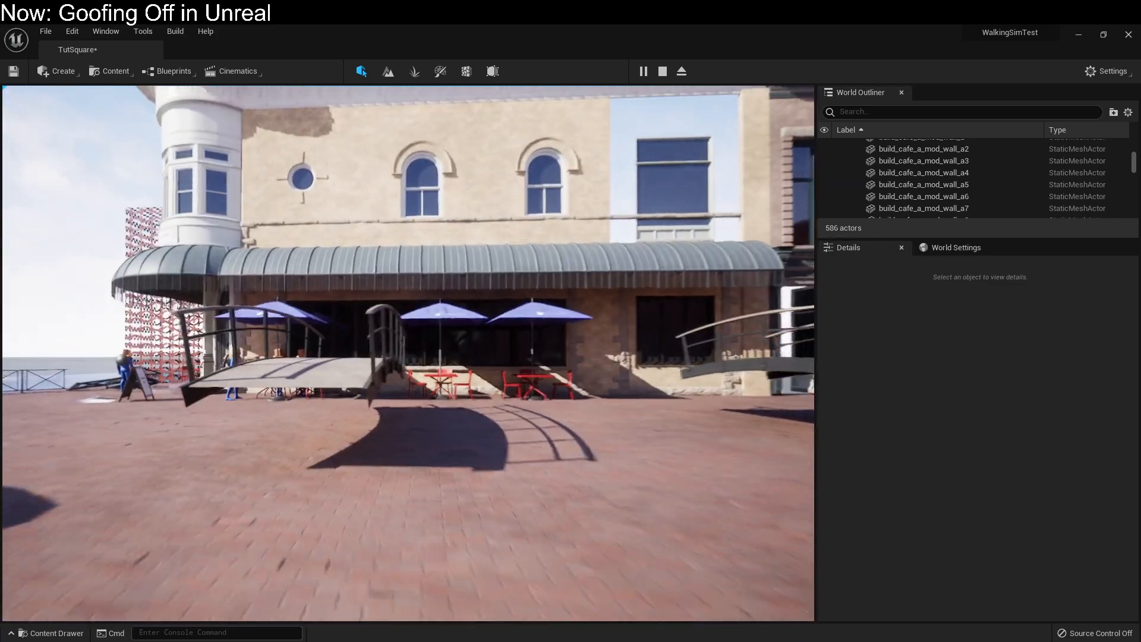
pyautogui.press('w')
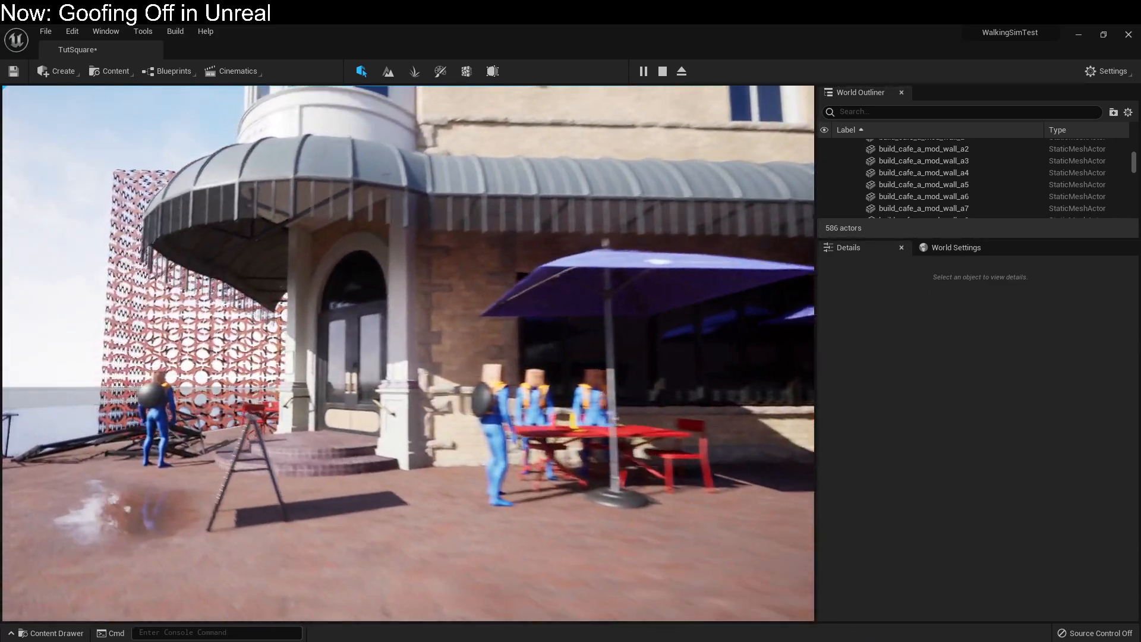
pyautogui.press('w')
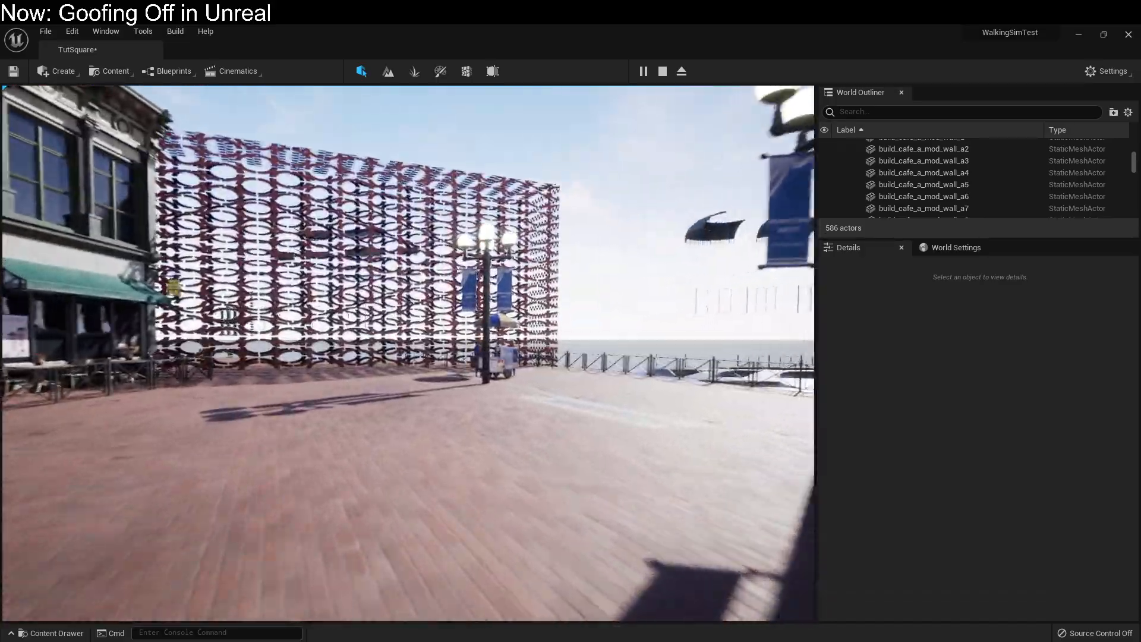
pyautogui.press('w')
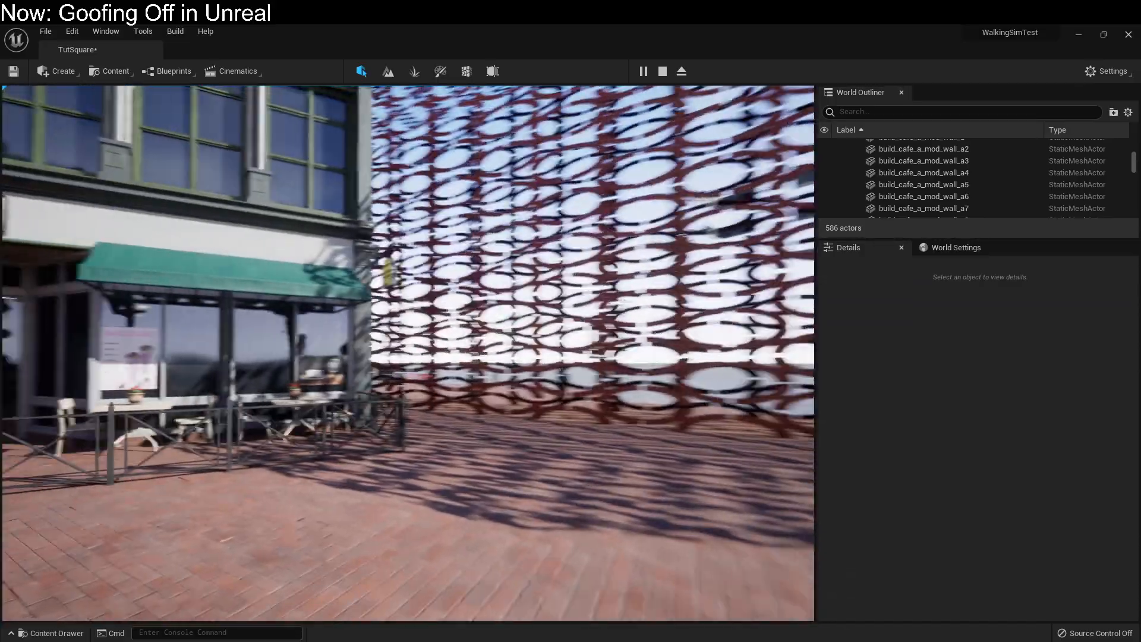
pyautogui.press('w')
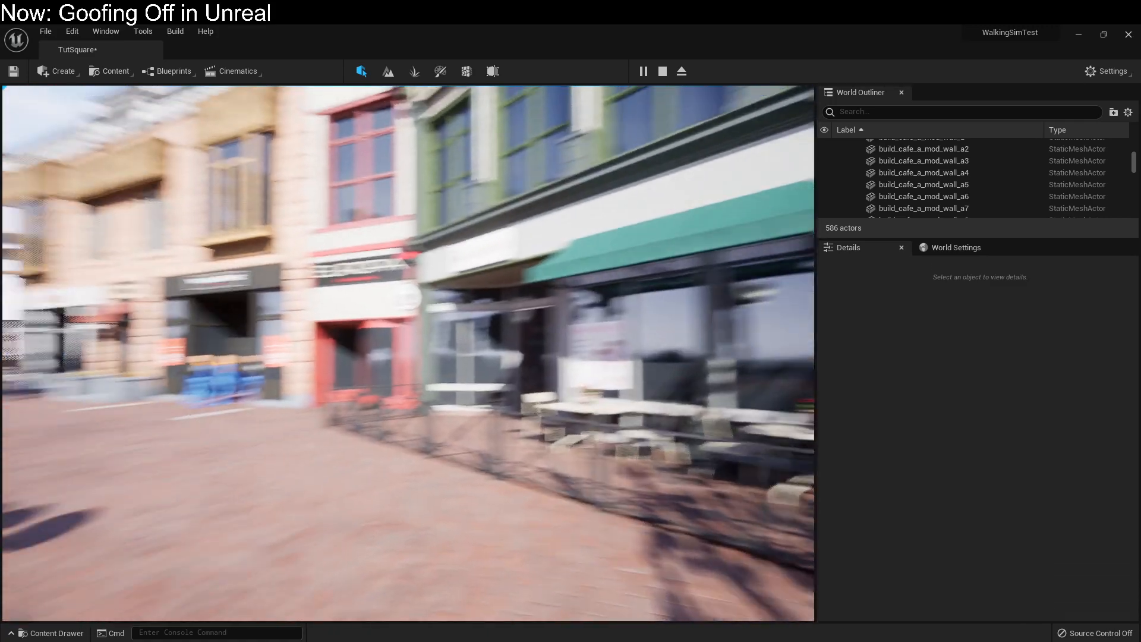
pyautogui.press('w')
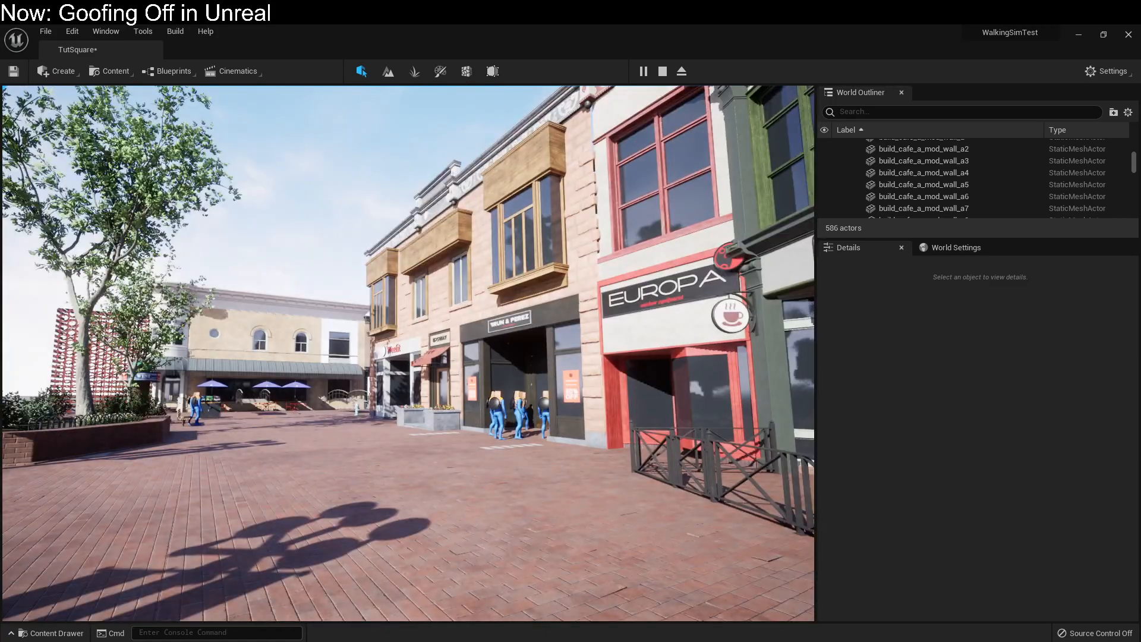